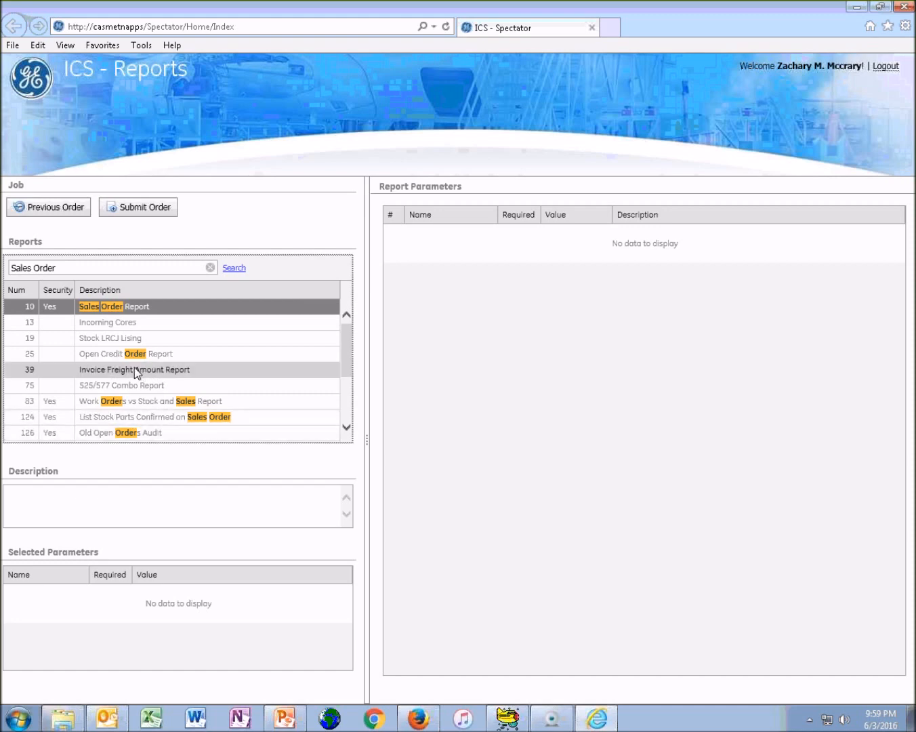
Open the Sales Order Report and review its description and its ShowClosed parameter
click(131, 308)
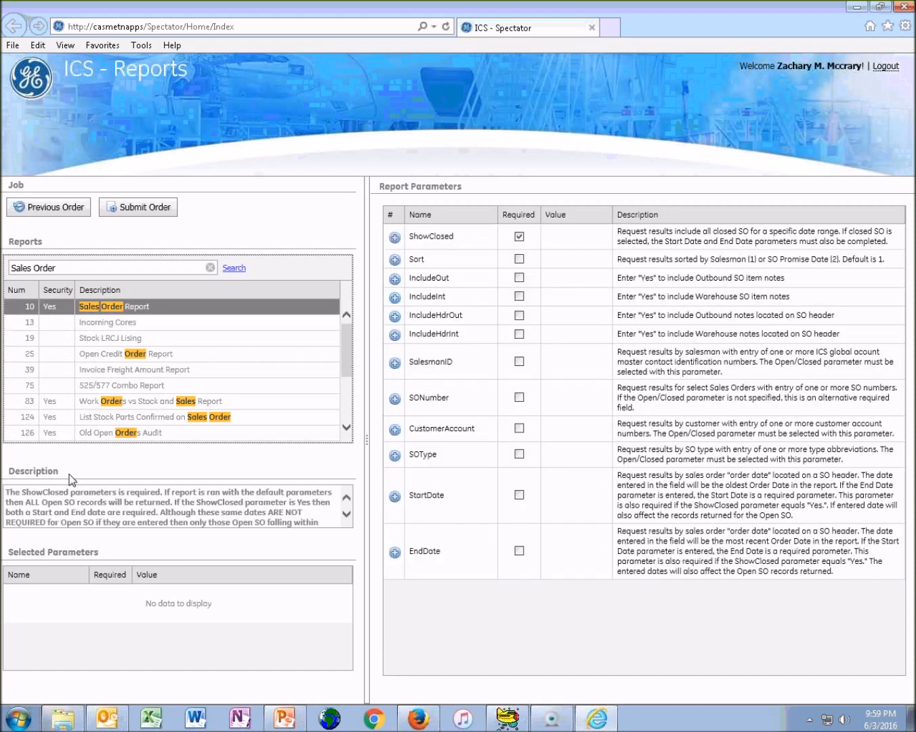
drag(5, 491, 320, 537)
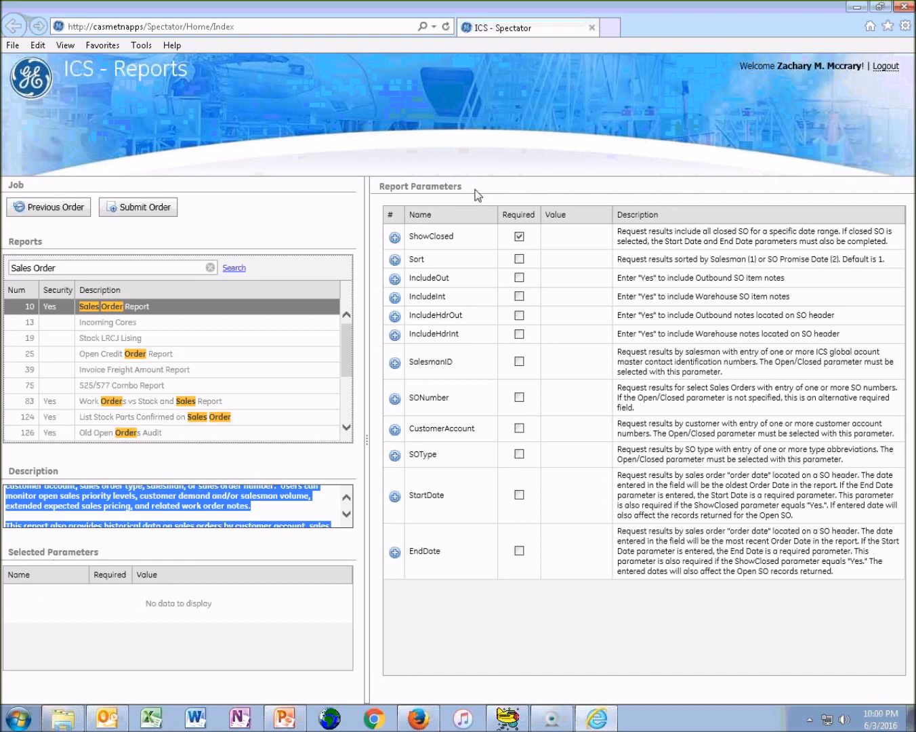
click(475, 244)
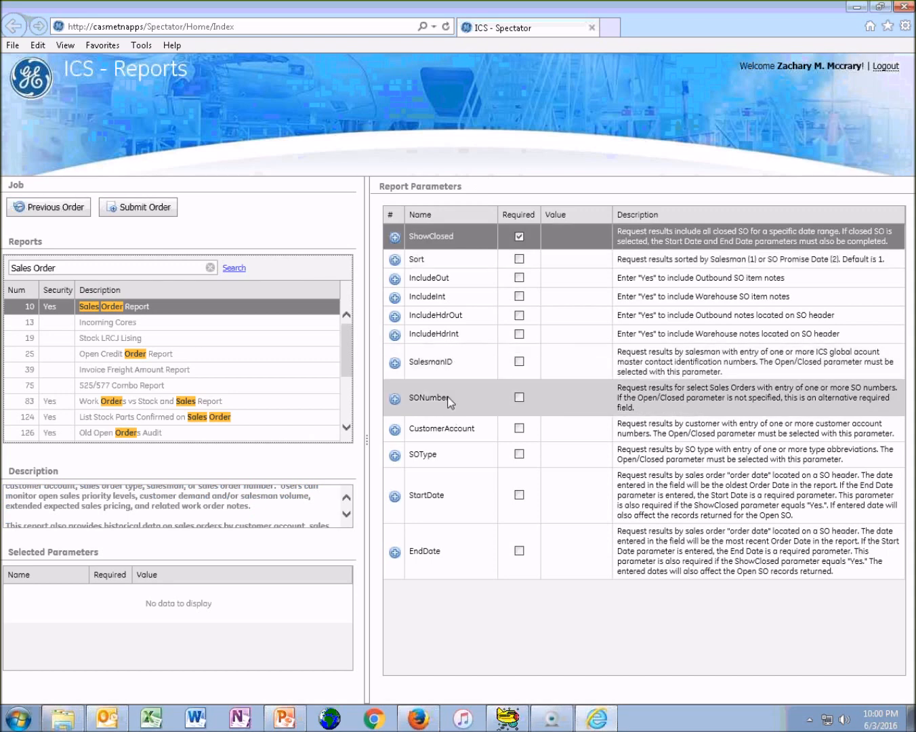
Select report 525, Sales Analysis - Detail plus recap, and look through its available parameters
scroll(351, 342, down, 3)
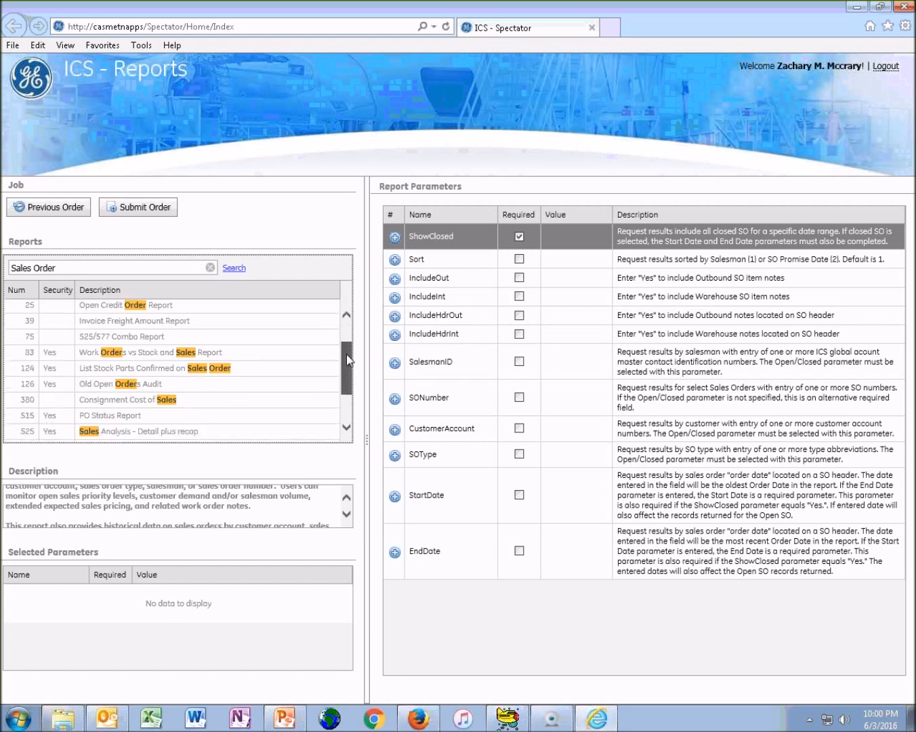
click(228, 372)
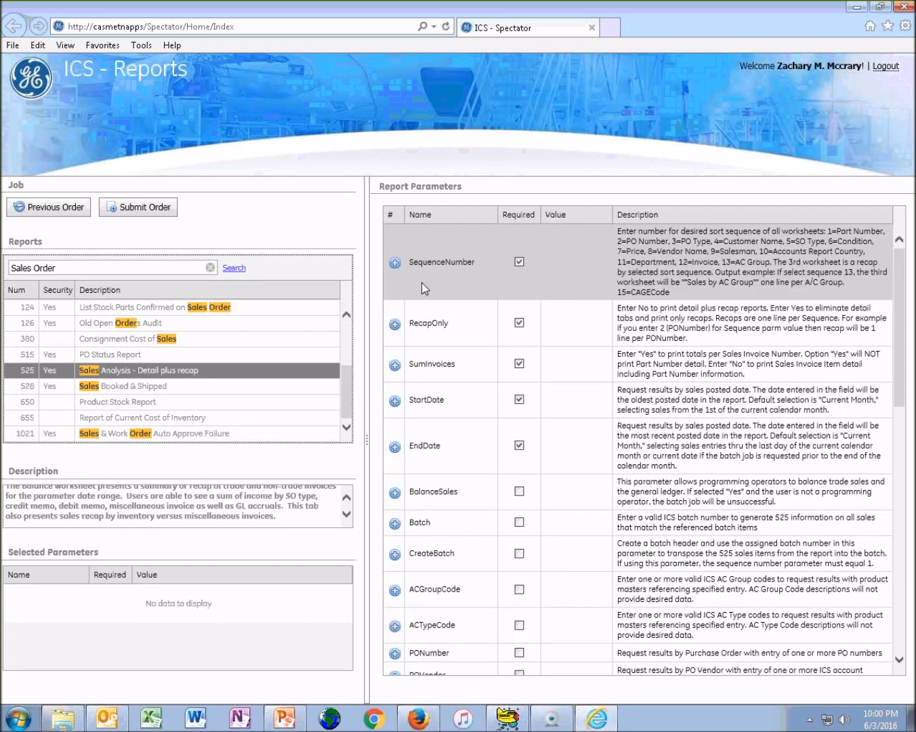
scroll(422, 283, down, 1)
scroll(445, 314, down, 1)
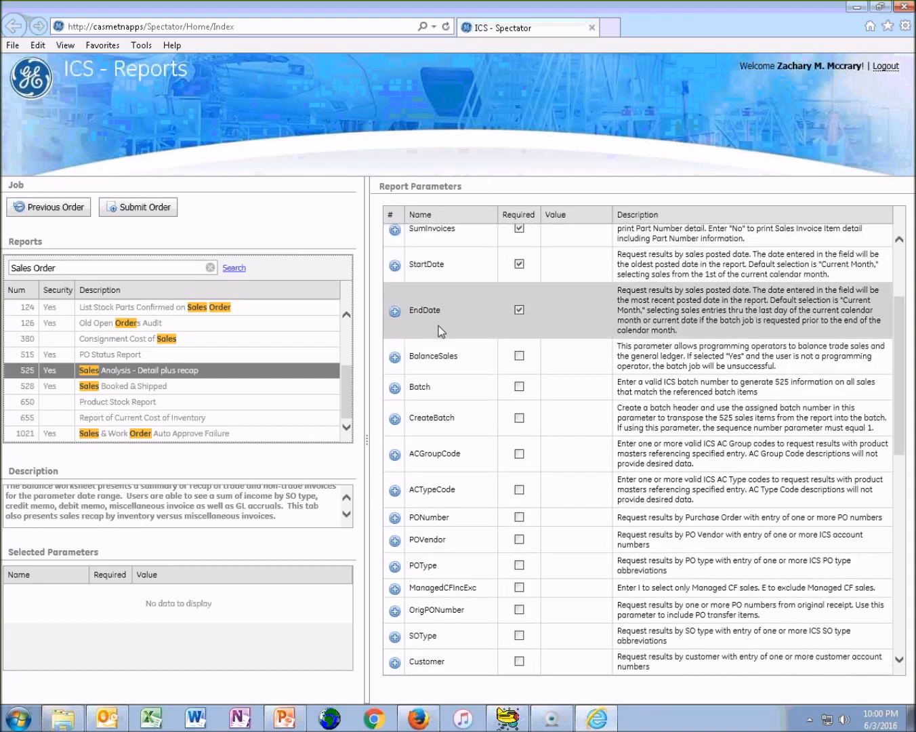
scroll(439, 330, up, 2)
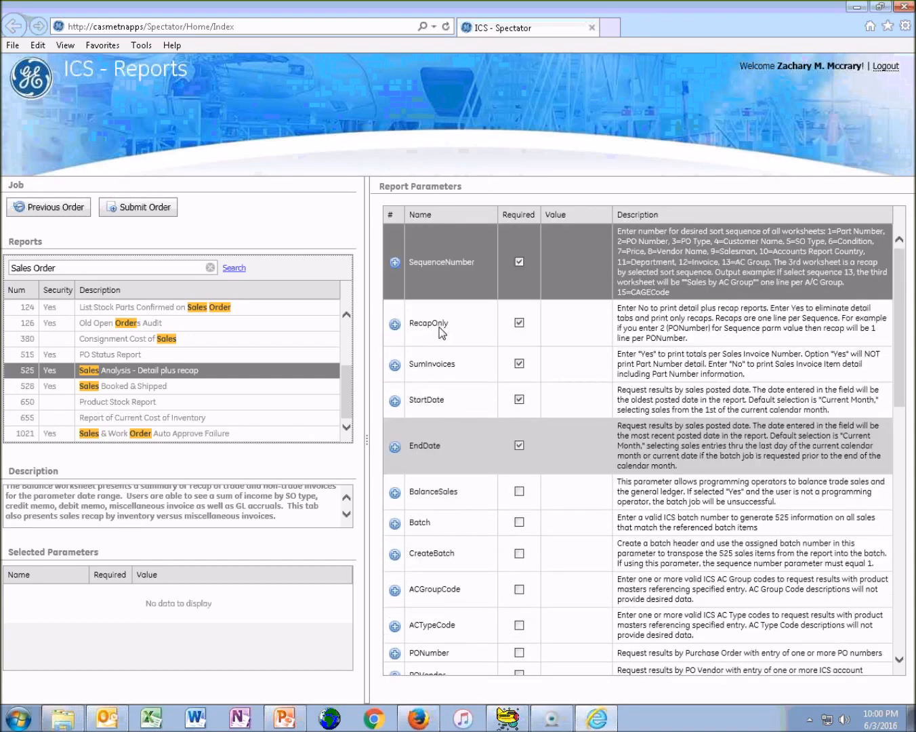
scroll(441, 532, down, 5)
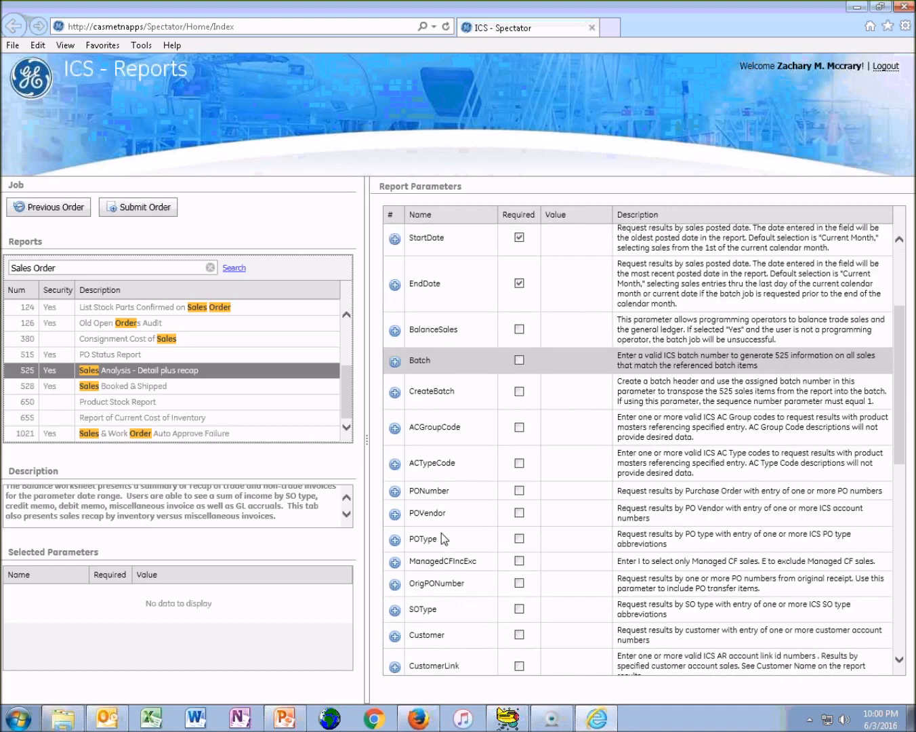
scroll(440, 537, down, 3)
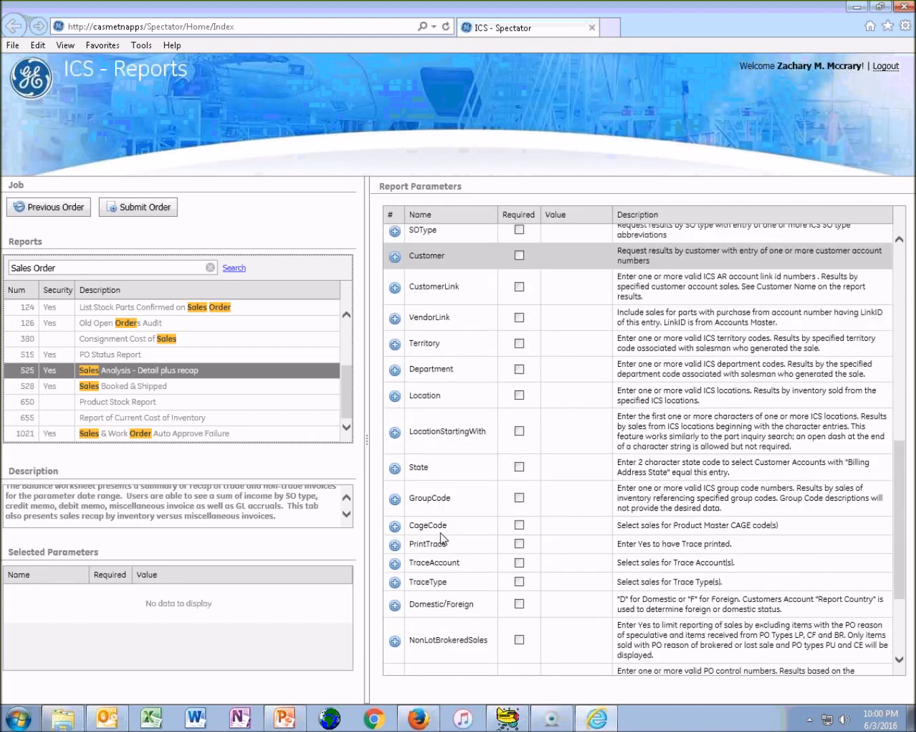
scroll(443, 539, down, 3)
scroll(442, 537, up, 10)
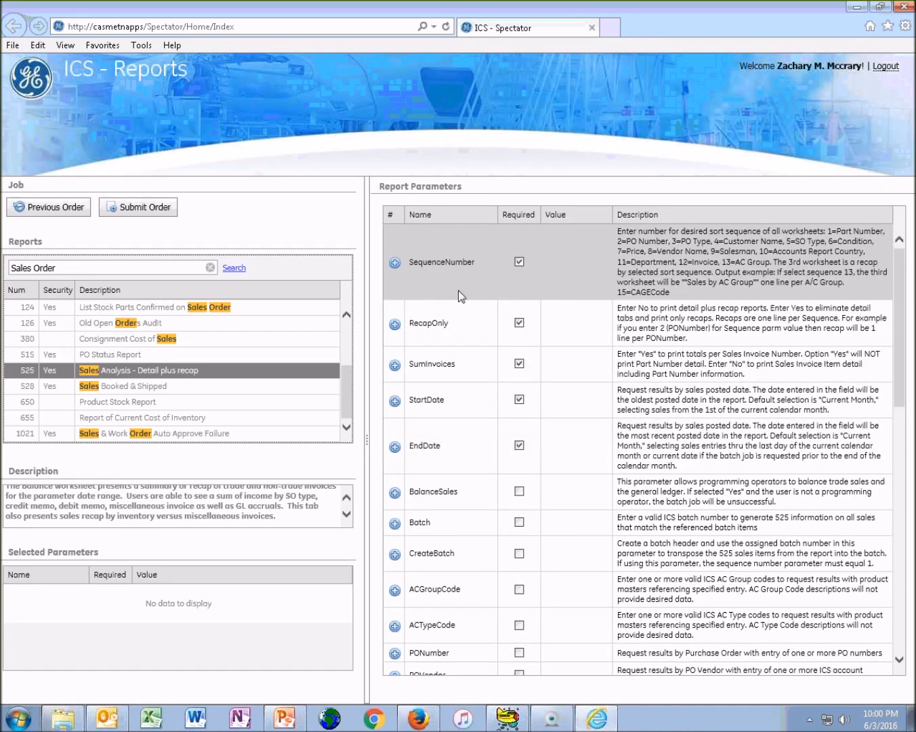
Save the required SequenceNumber parameter with the value 13
click(524, 270)
double_click(464, 285)
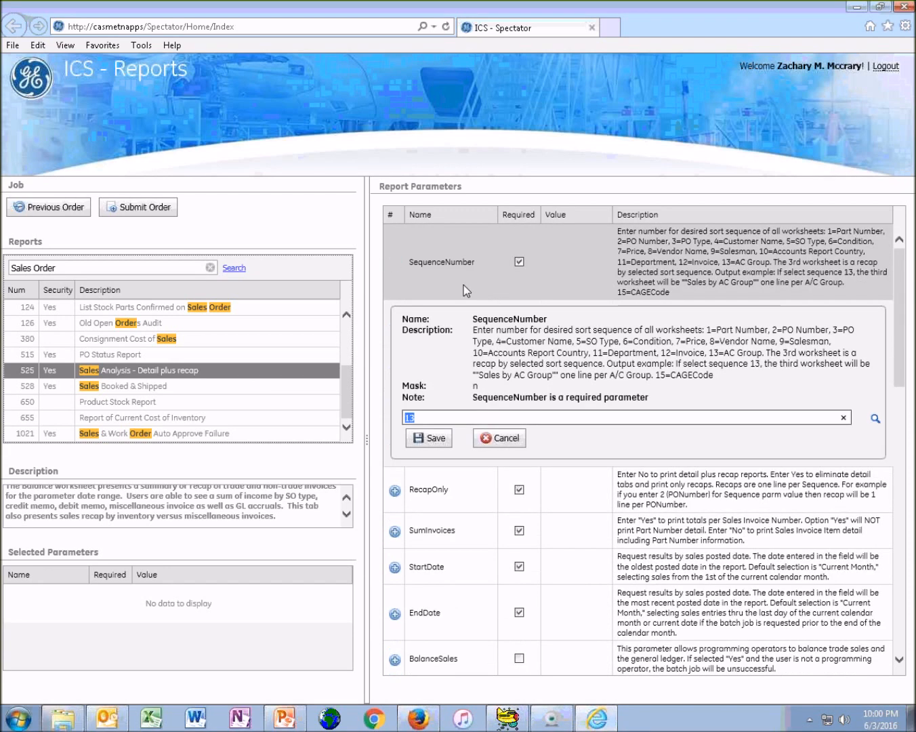
click(438, 439)
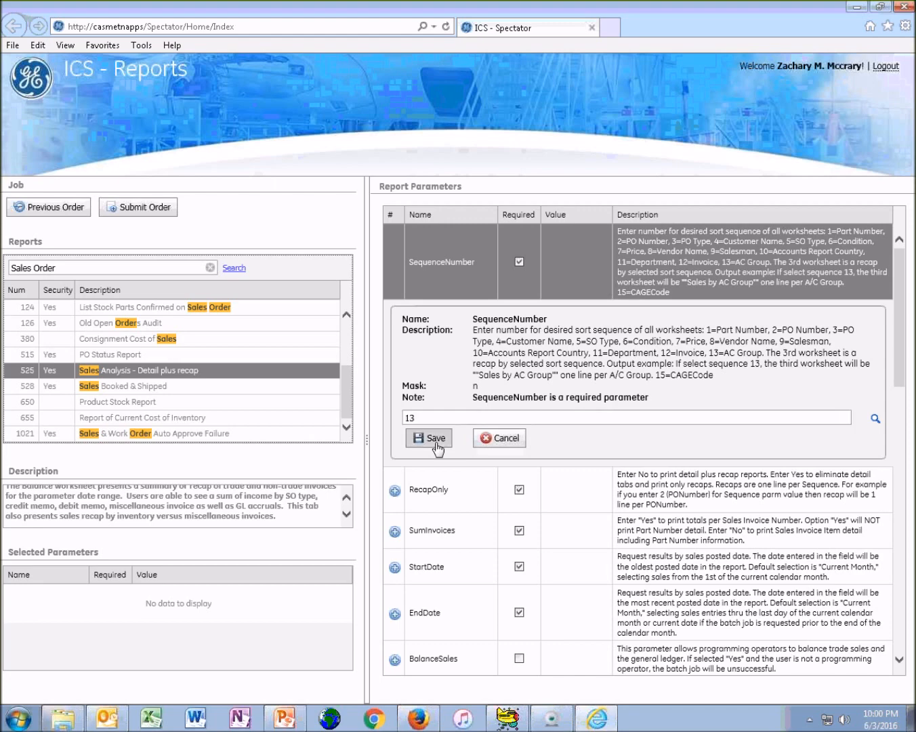
Set the RecapOnly and SumInvoices parameters both to No and save each one
double_click(444, 336)
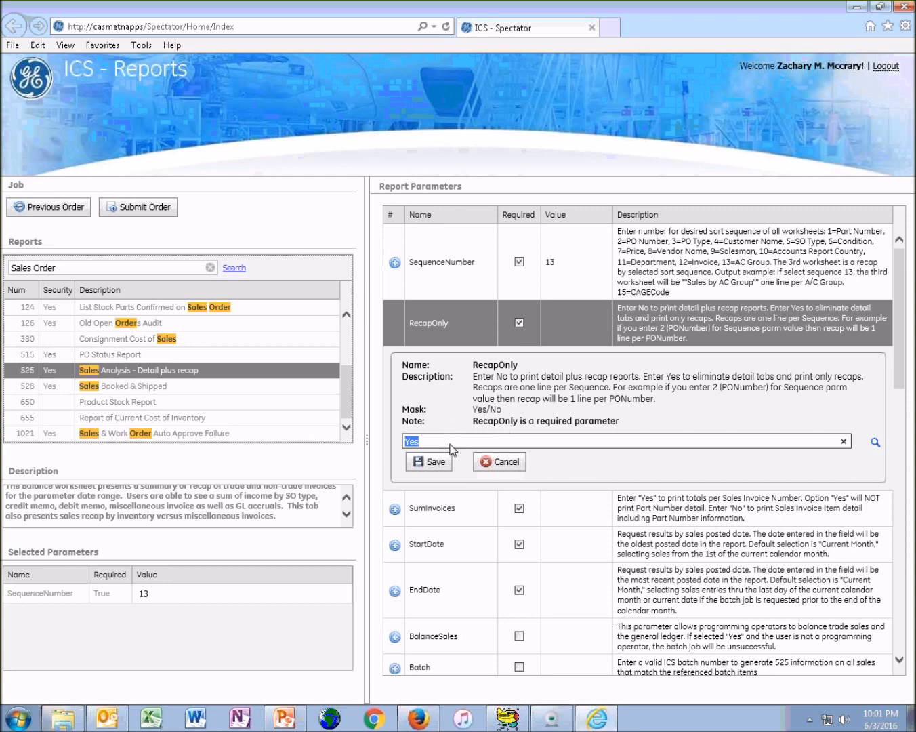
text(No)
click(445, 469)
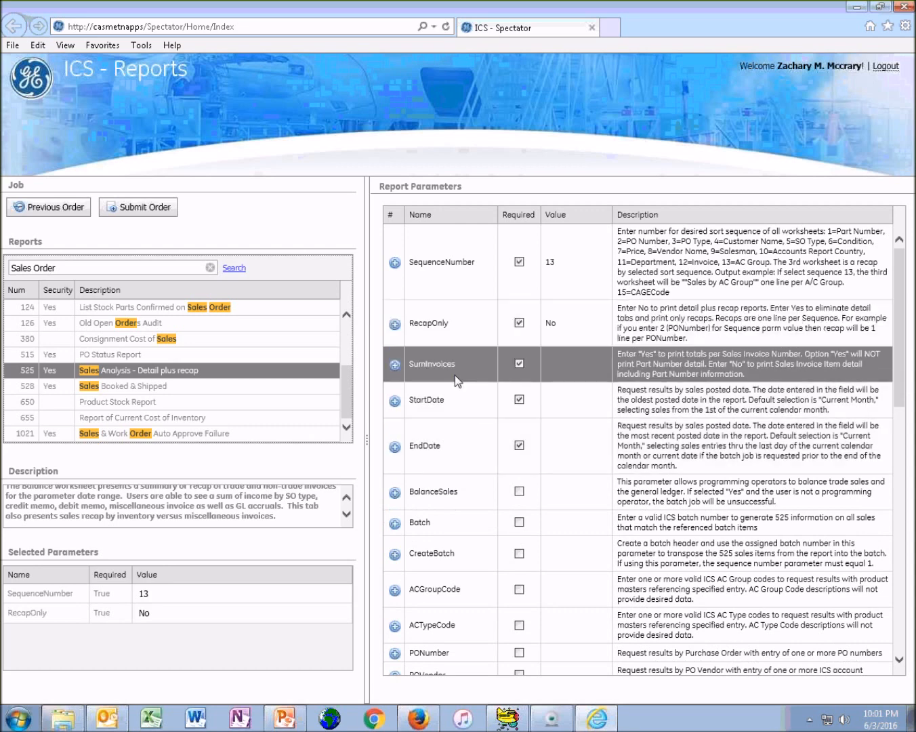
click(454, 375)
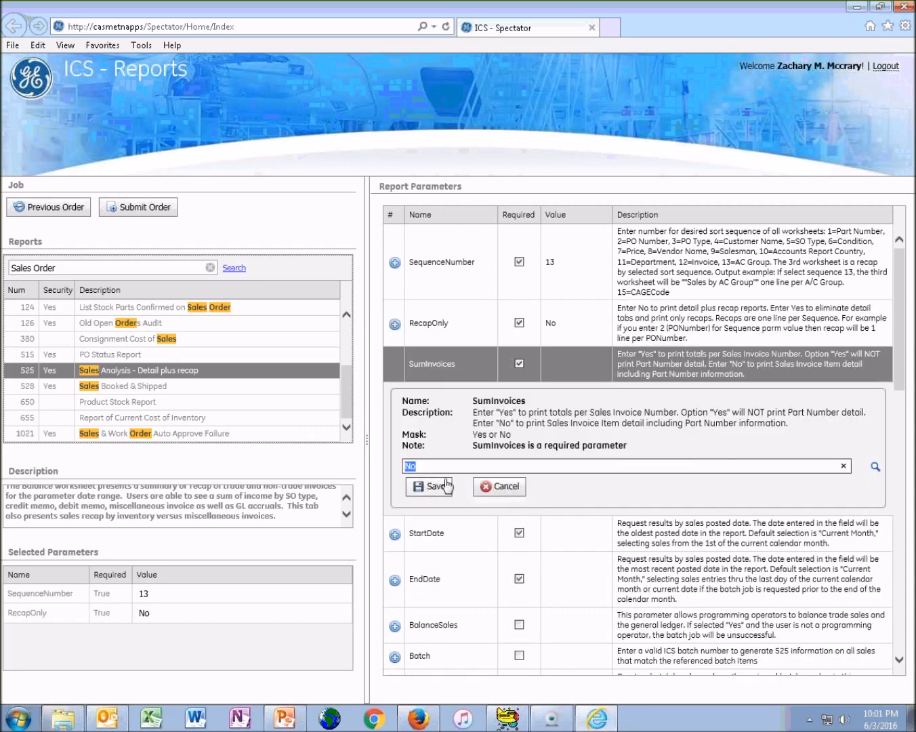
click(443, 487)
Save the report's date range with StartDate 6/1/2016 and EndDate 6/29/2016
click(454, 399)
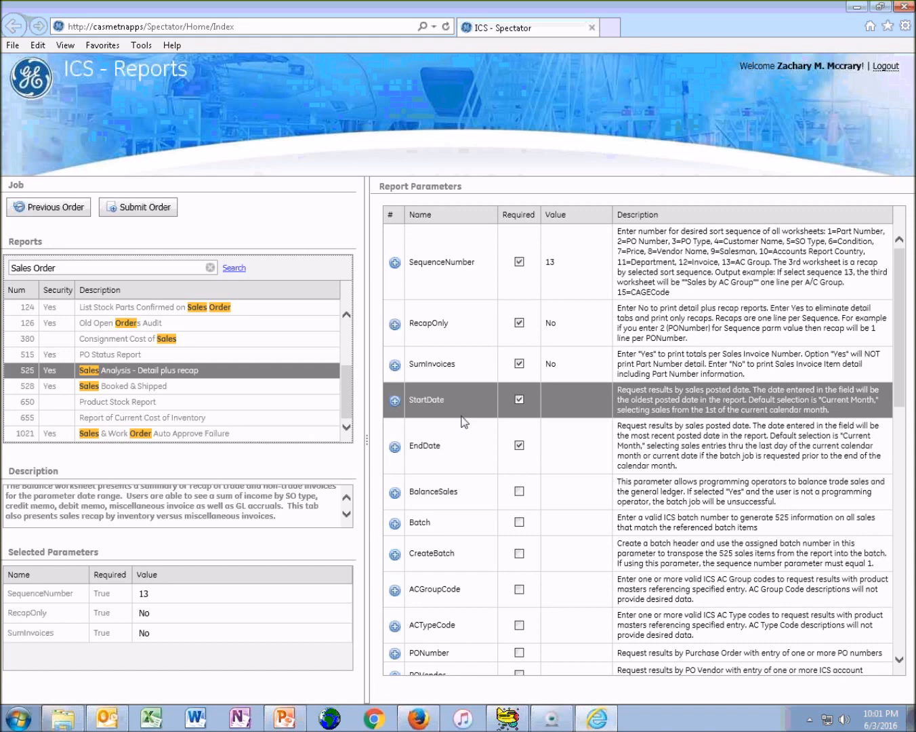
click(471, 401)
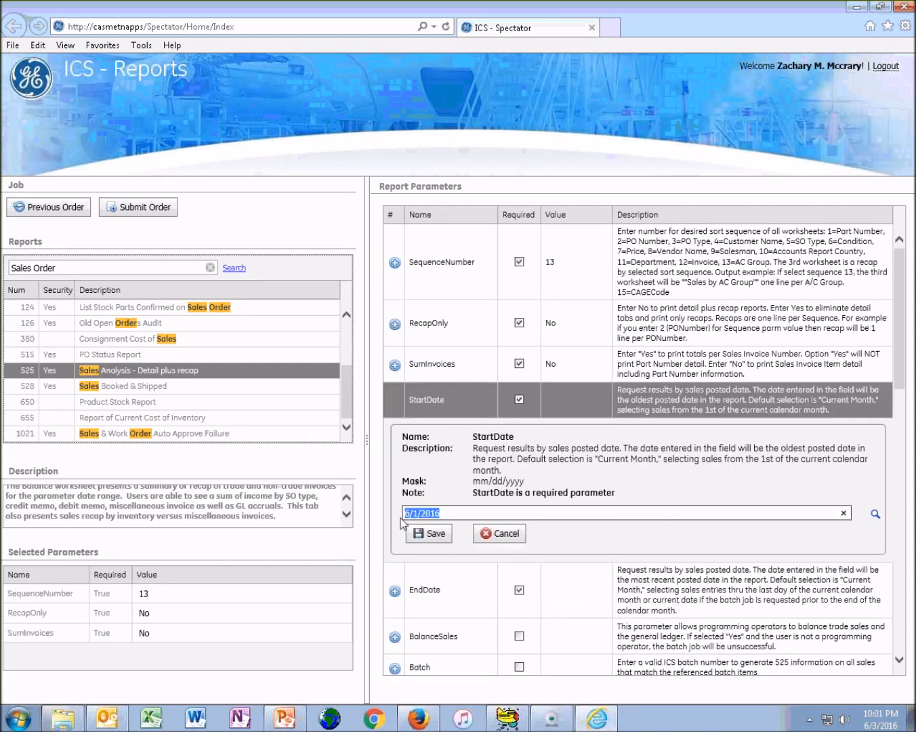
click(437, 535)
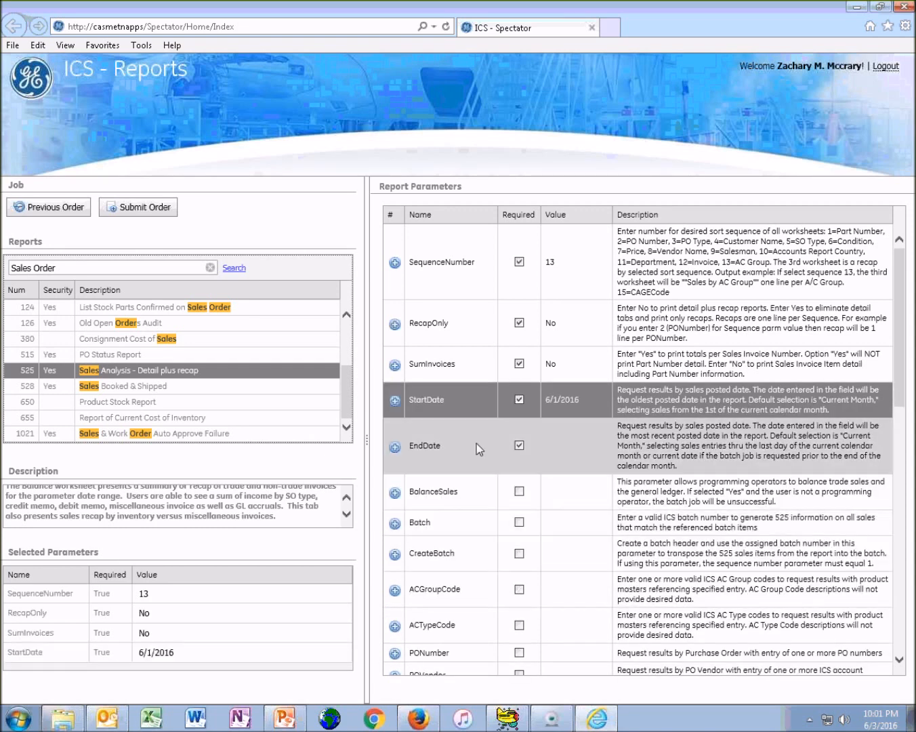
click(477, 442)
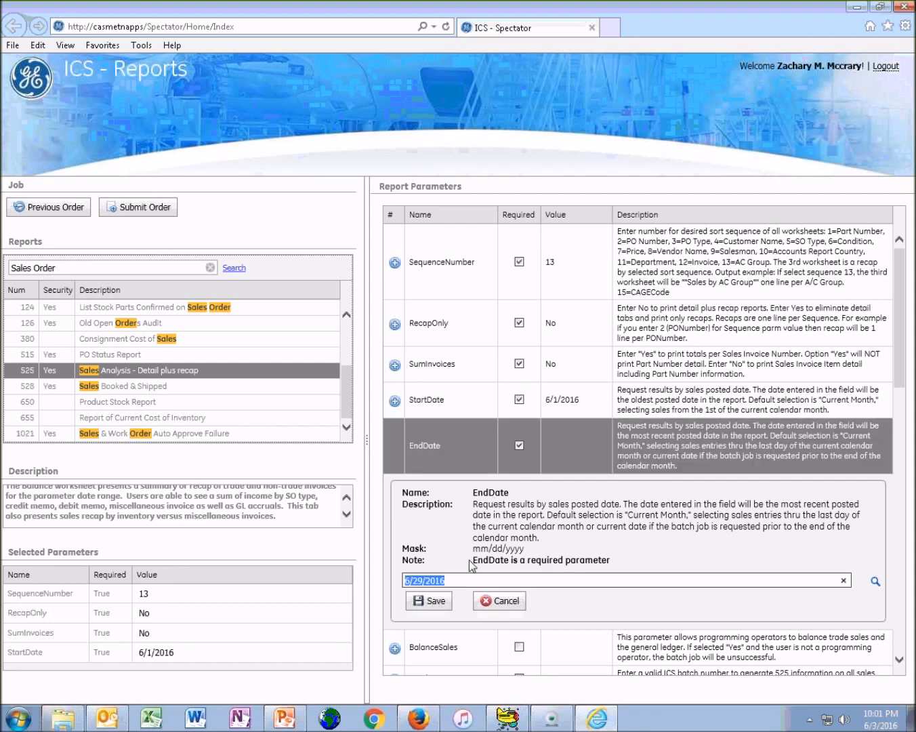
click(435, 601)
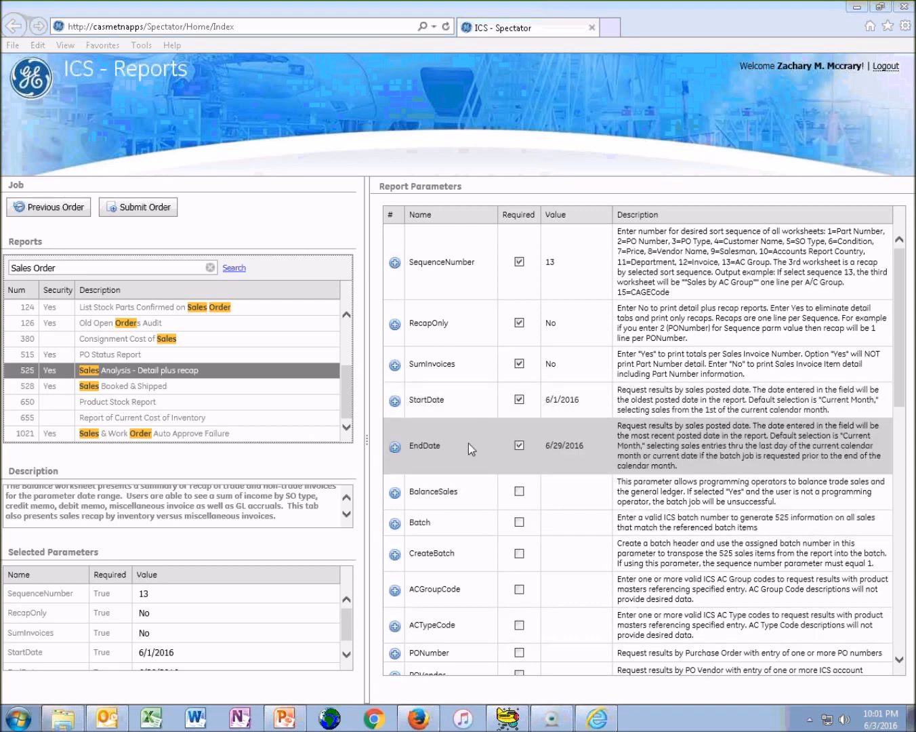
Review the remaining optional report parameters and check the saved values in the Selected Parameters list
click(463, 459)
scroll(464, 459, down, 2)
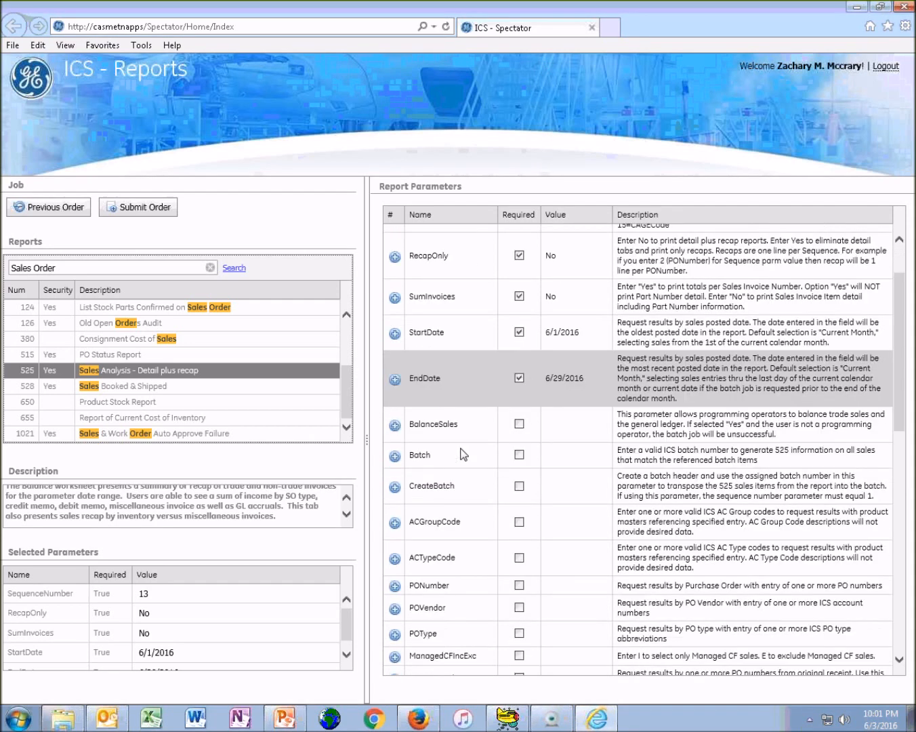
scroll(474, 402, down, 4)
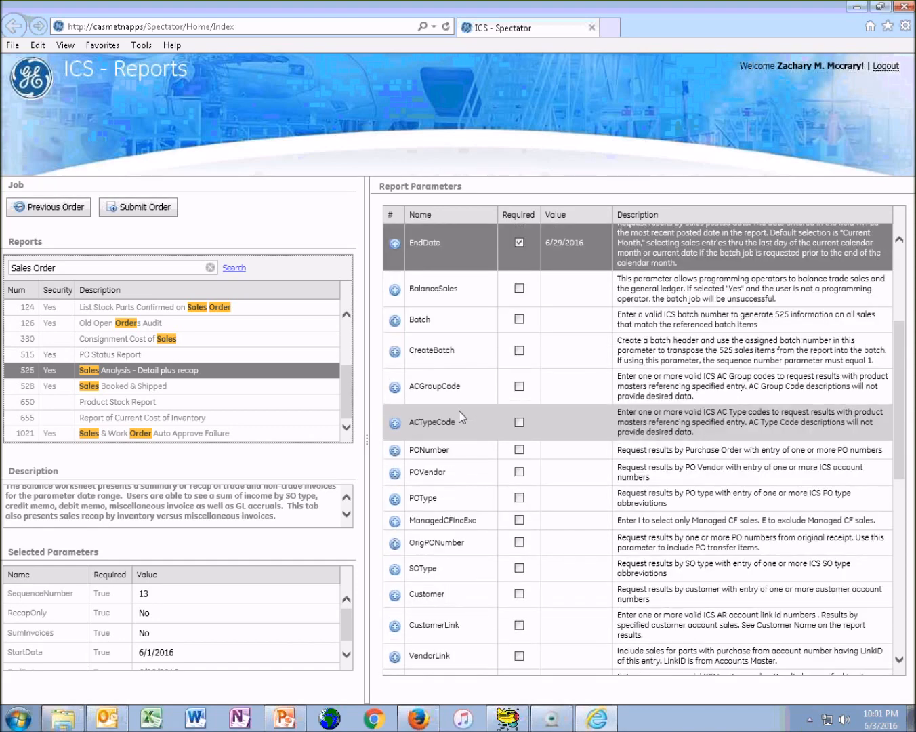
scroll(479, 270, up, 4)
scroll(465, 319, down, 5)
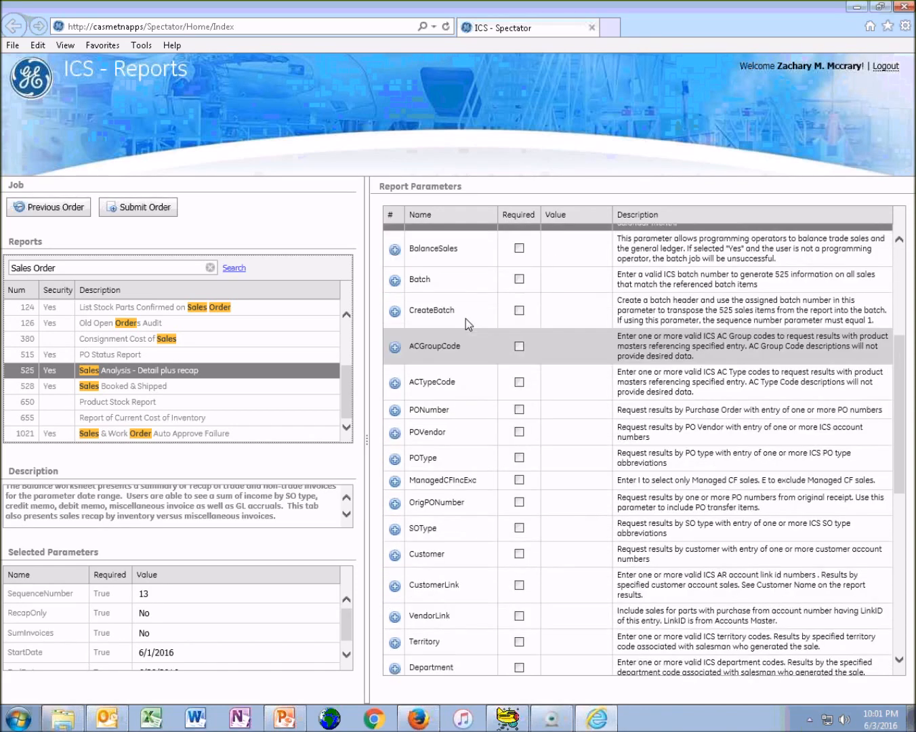
scroll(465, 320, up, 6)
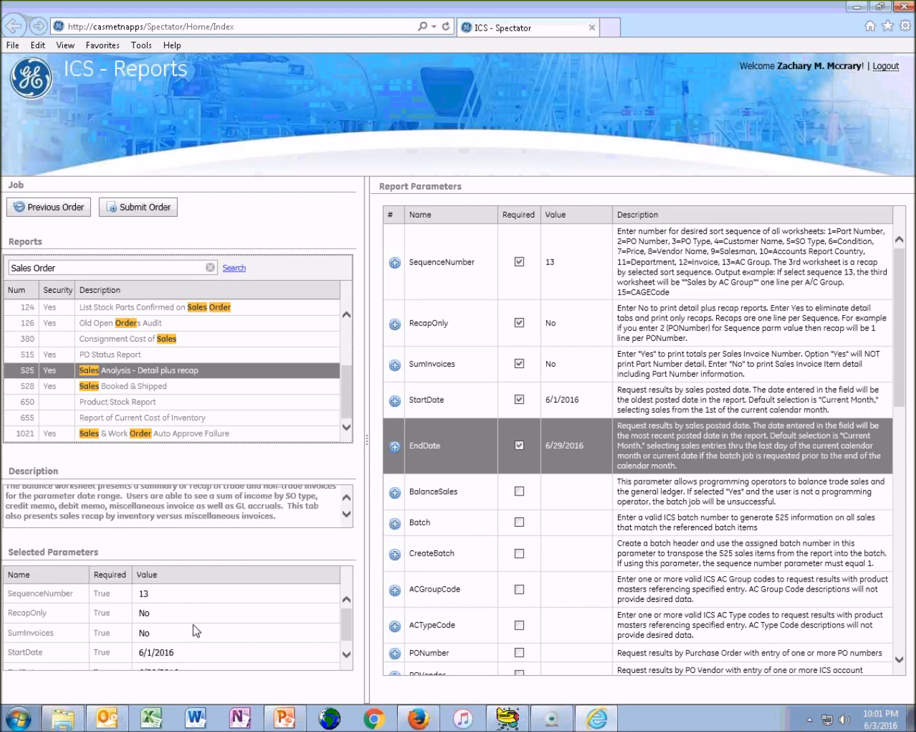
click(347, 655)
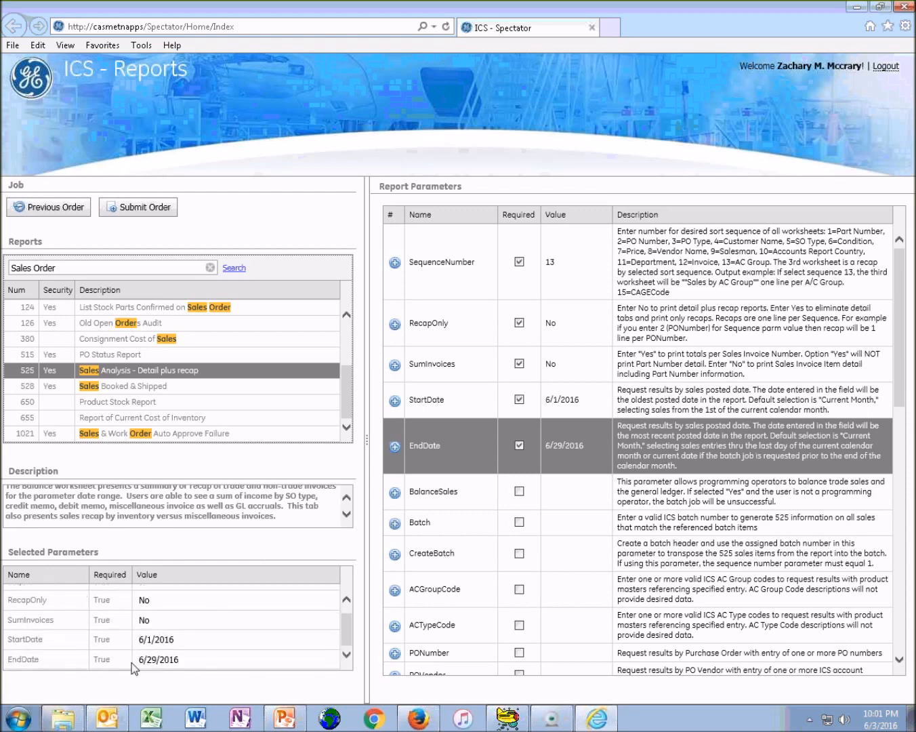
scroll(156, 643, up, 1)
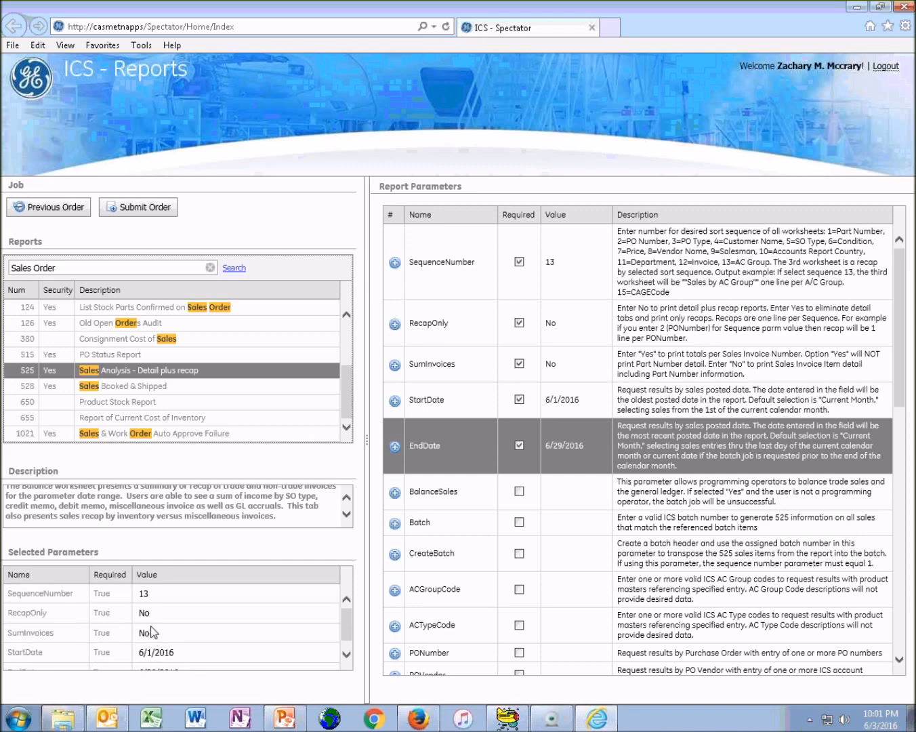
Submit the Sales Analysis order for batch processing with the run time Now and close the scheduling confirmation
click(126, 207)
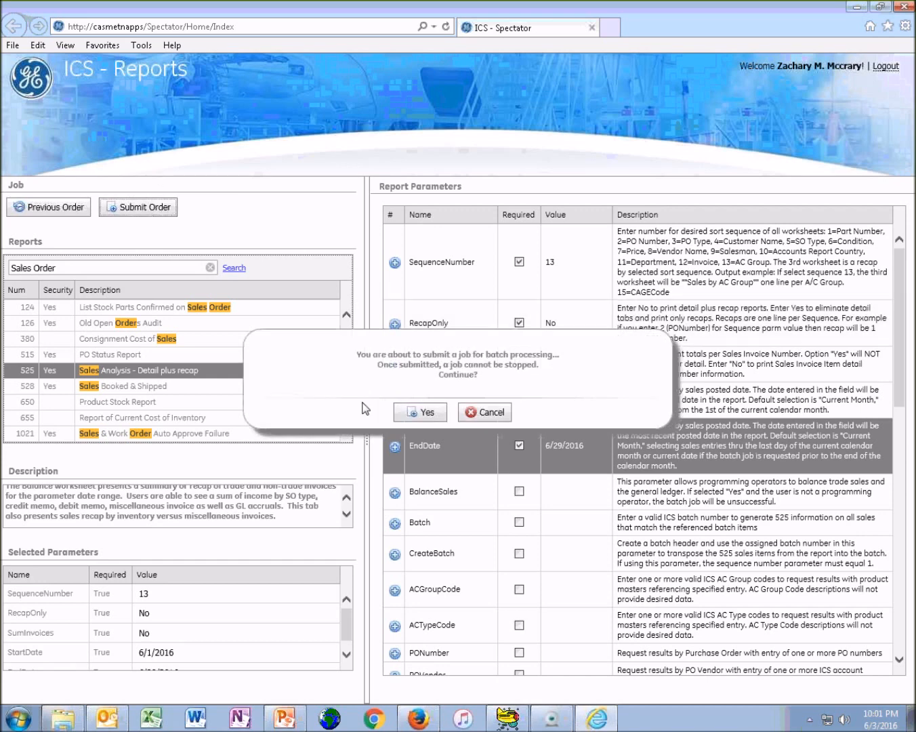
click(428, 413)
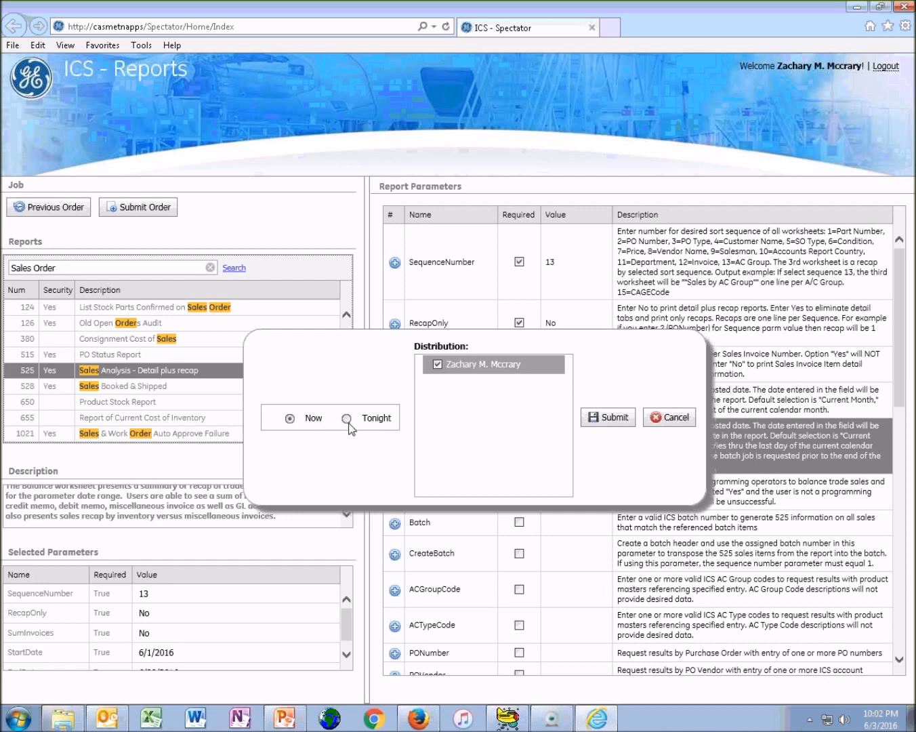
click(612, 419)
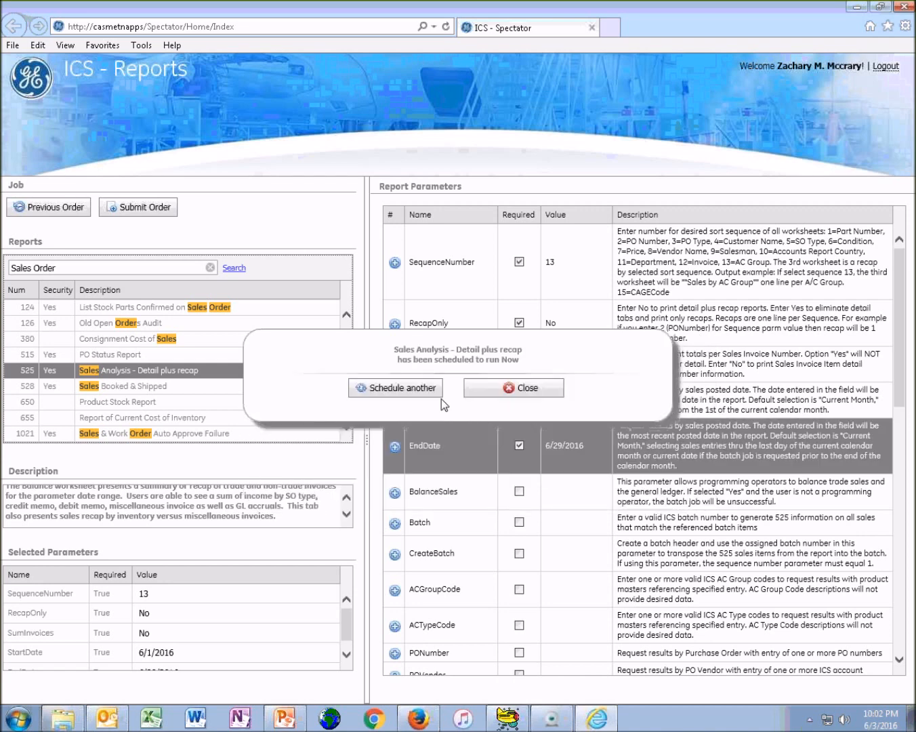
click(474, 392)
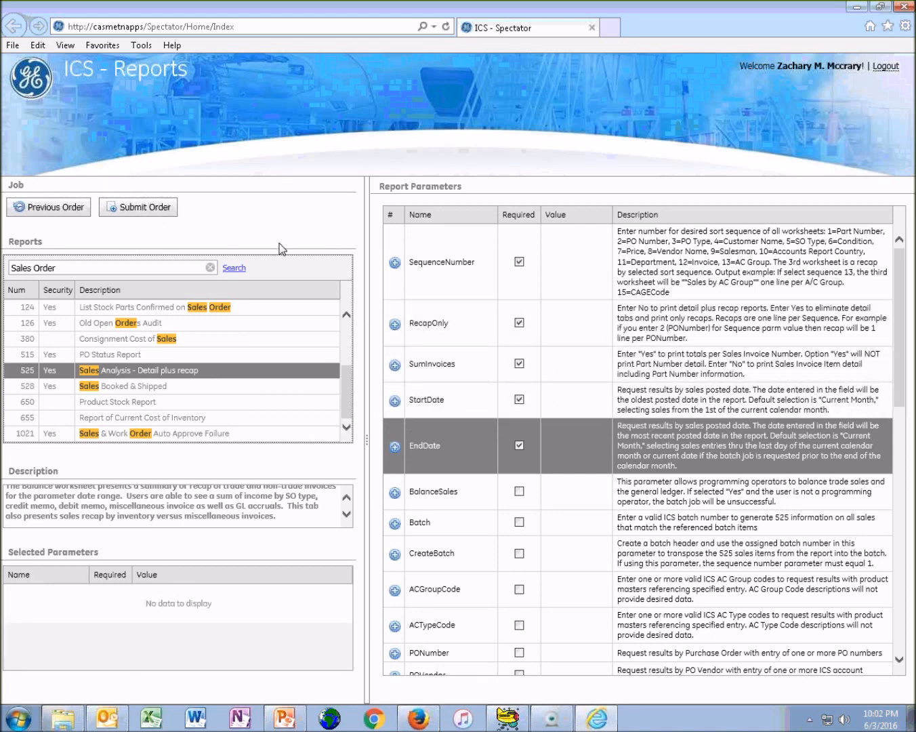
Reload the most recent Sales Analysis - Detail plus recap order and its parameters from the previous orders
click(68, 210)
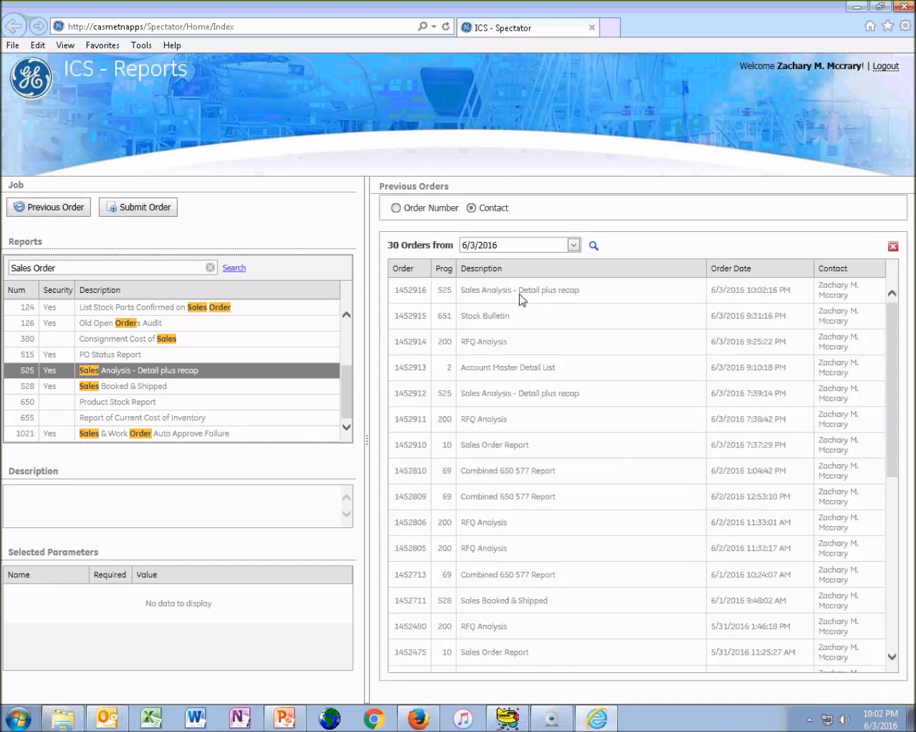
click(498, 363)
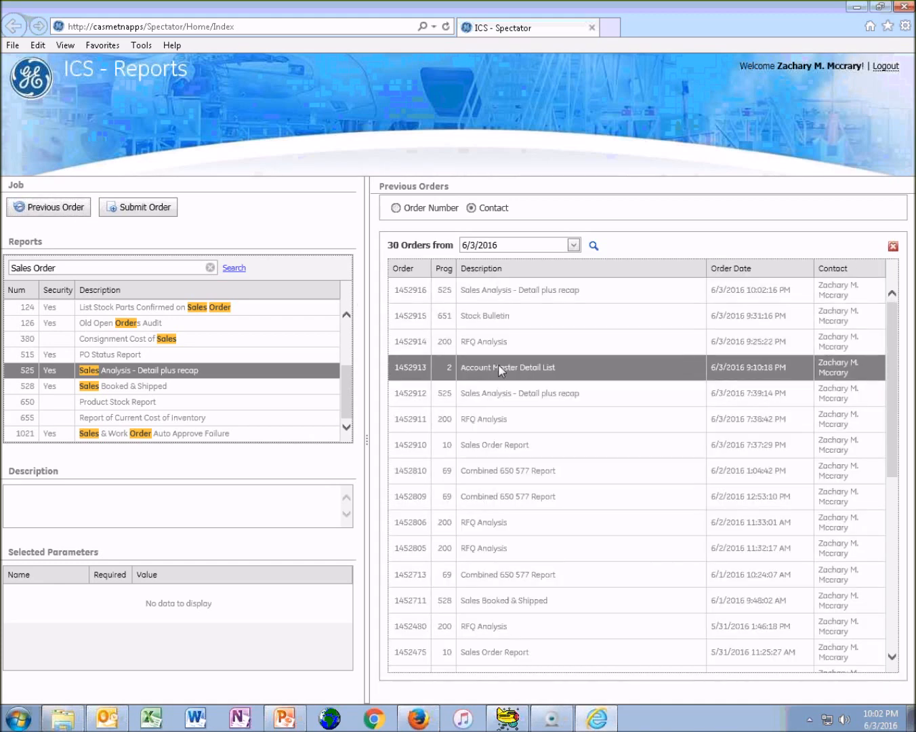
click(499, 388)
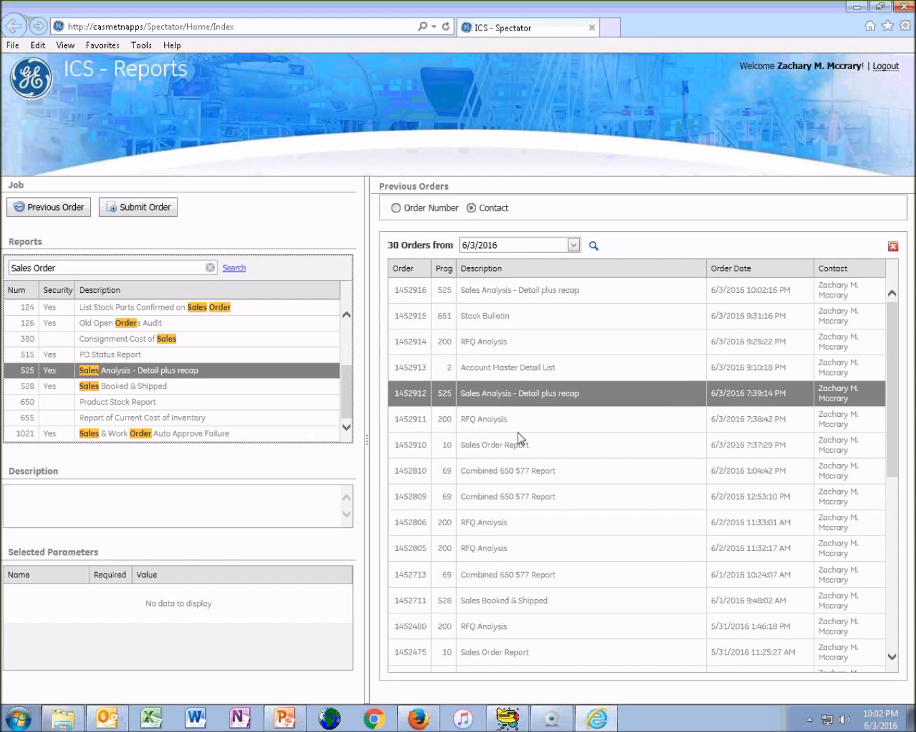
double_click(504, 299)
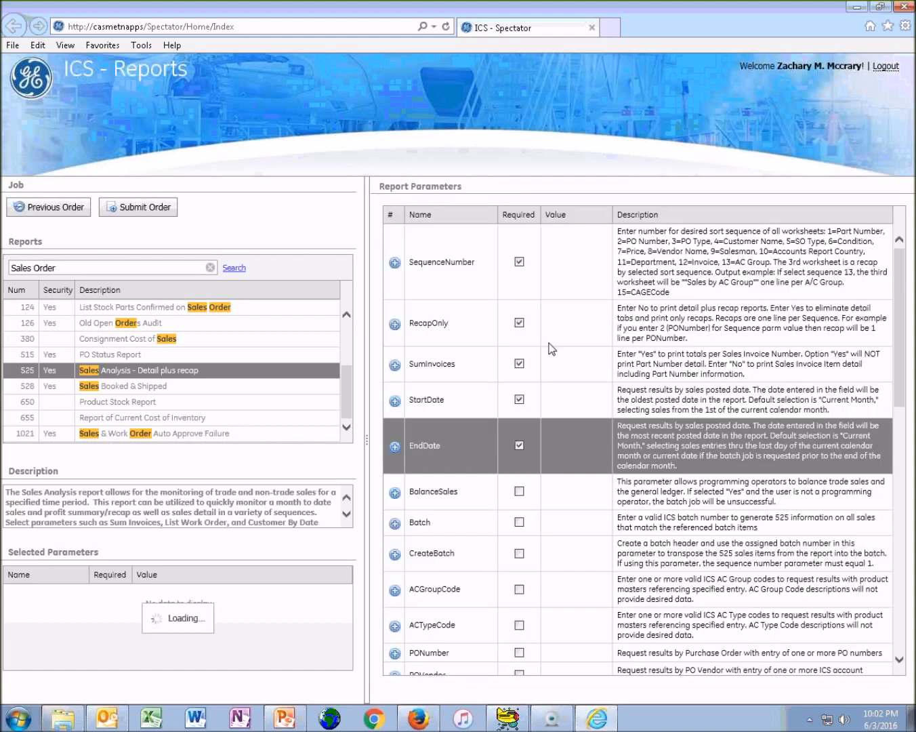
scroll(580, 263, up, 1)
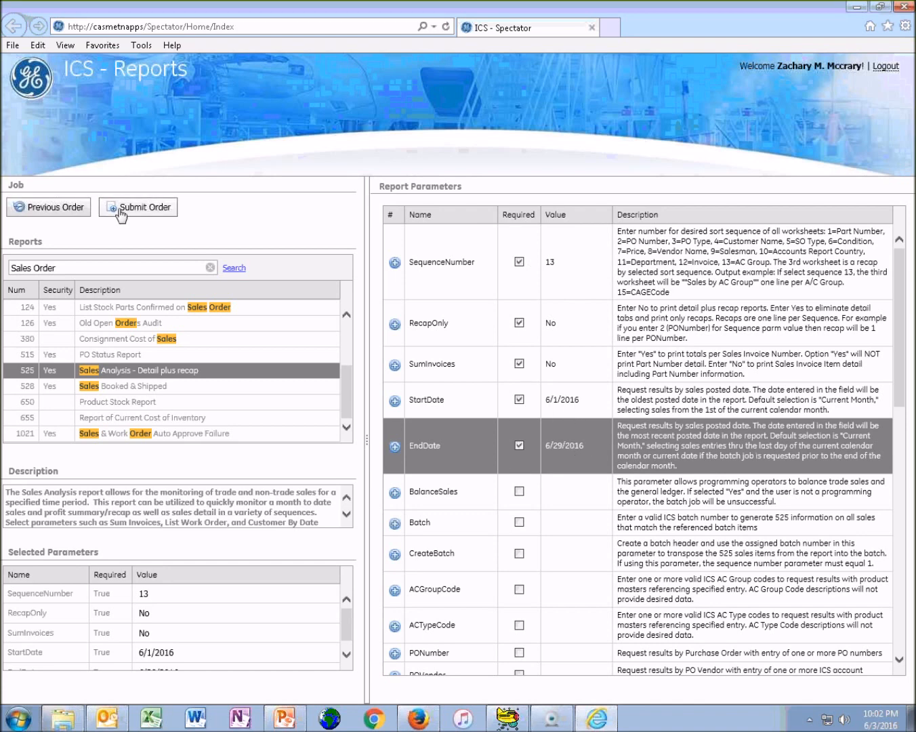
Show the contact's previous orders from 6/3/2016 and look through the list
click(70, 212)
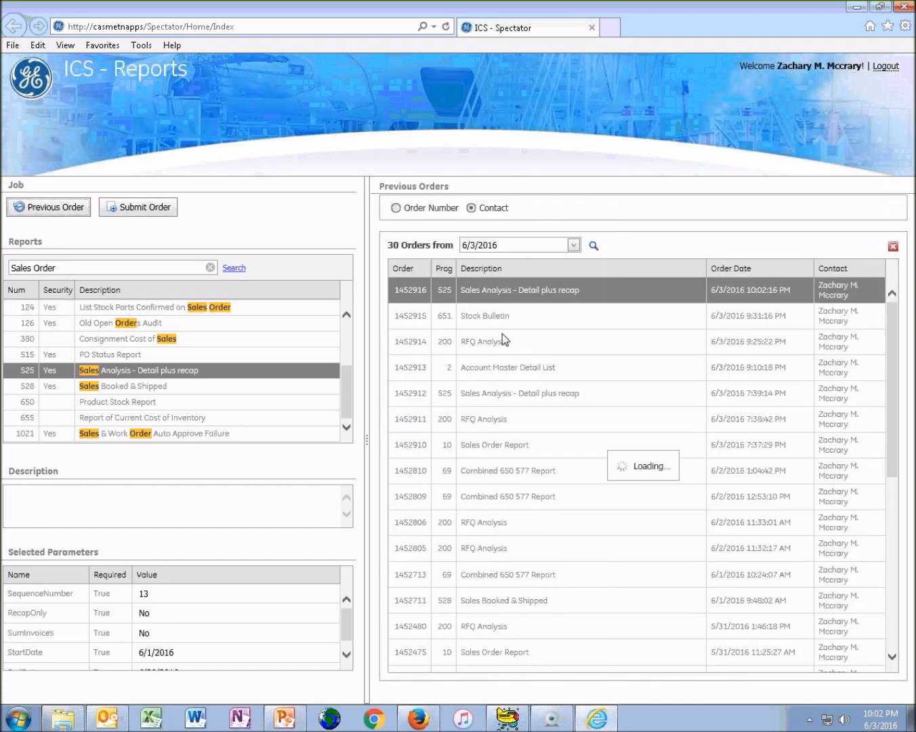
scroll(505, 327, down, 6)
scroll(479, 439, up, 6)
Switch to the Inventory Control System and check the latest Sales Analysis job's state among the recent batch jobs
click(519, 721)
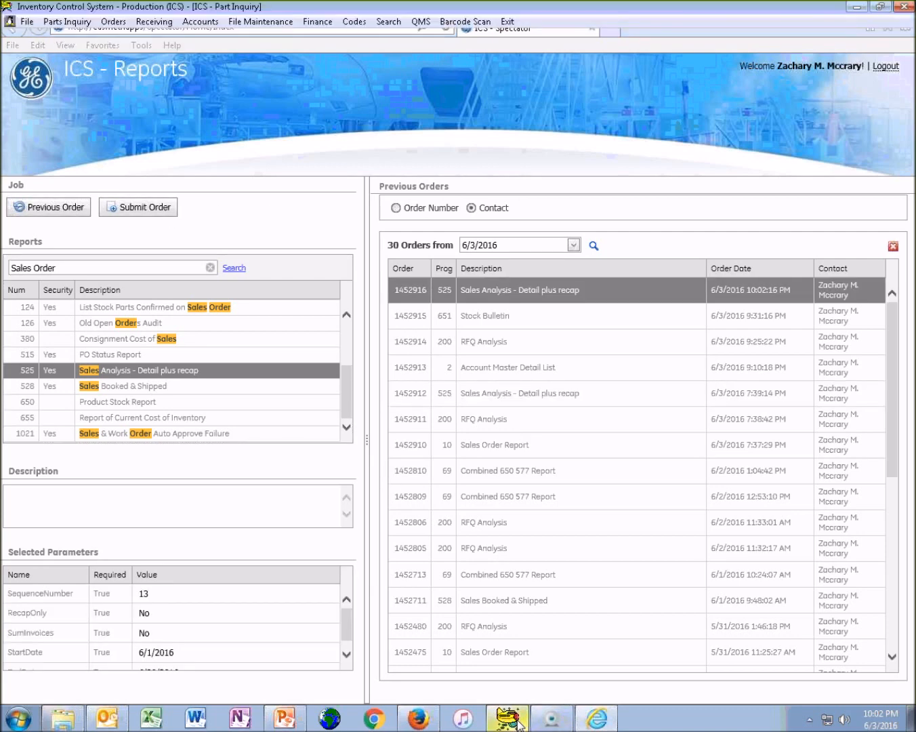
click(27, 22)
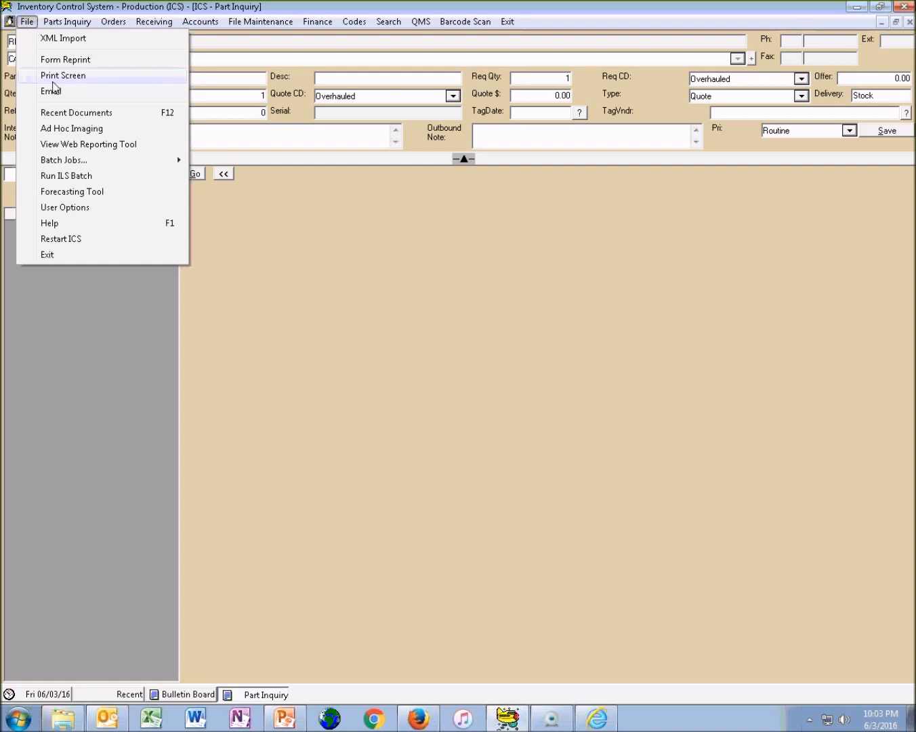
mouse_move(92, 163)
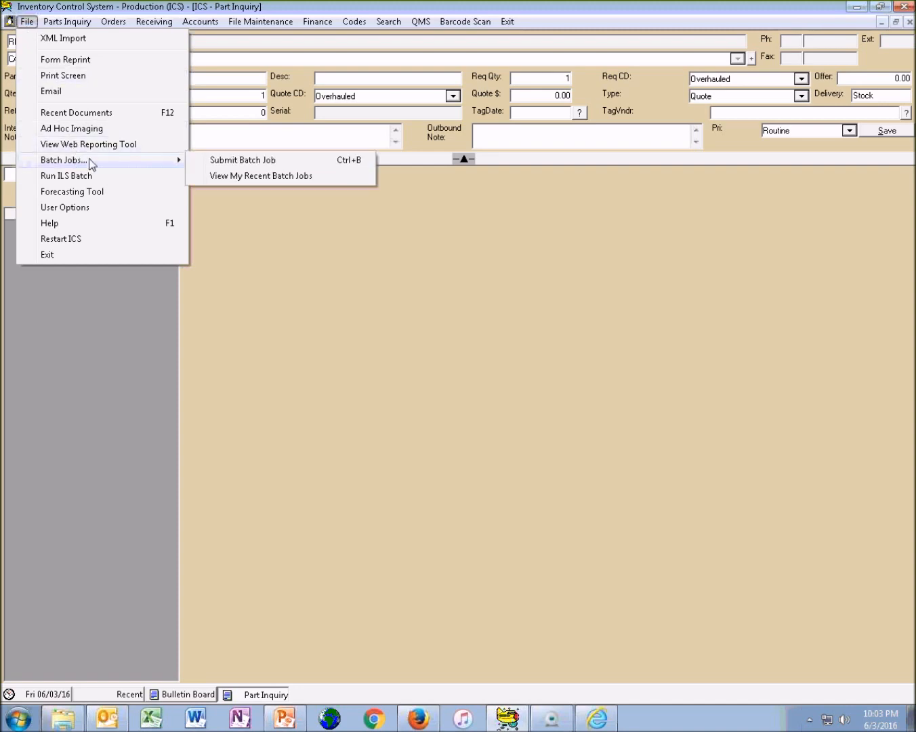
click(244, 178)
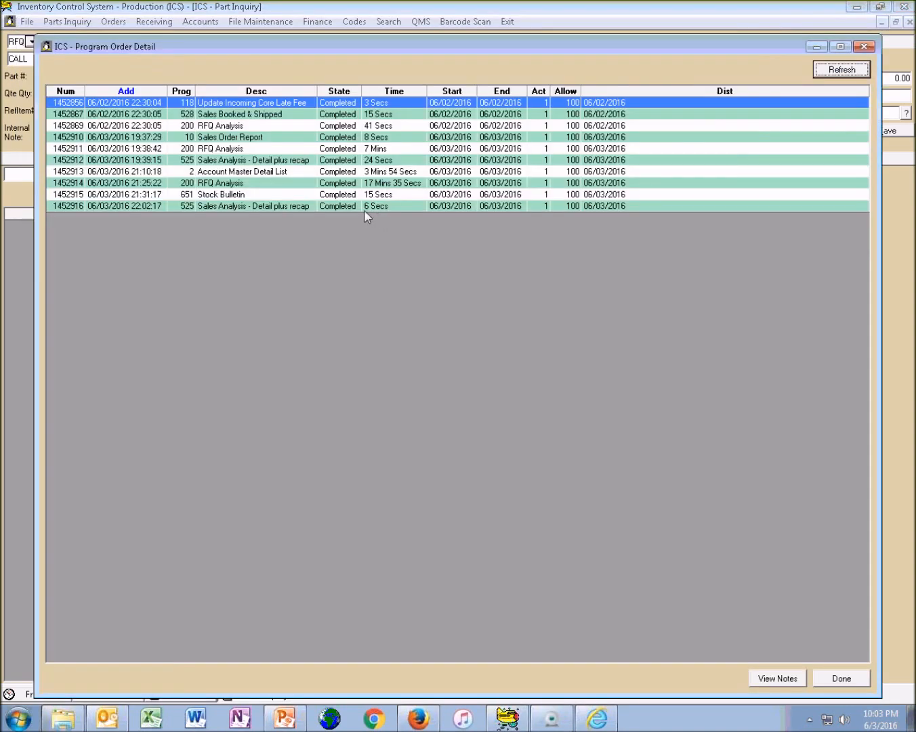
click(232, 206)
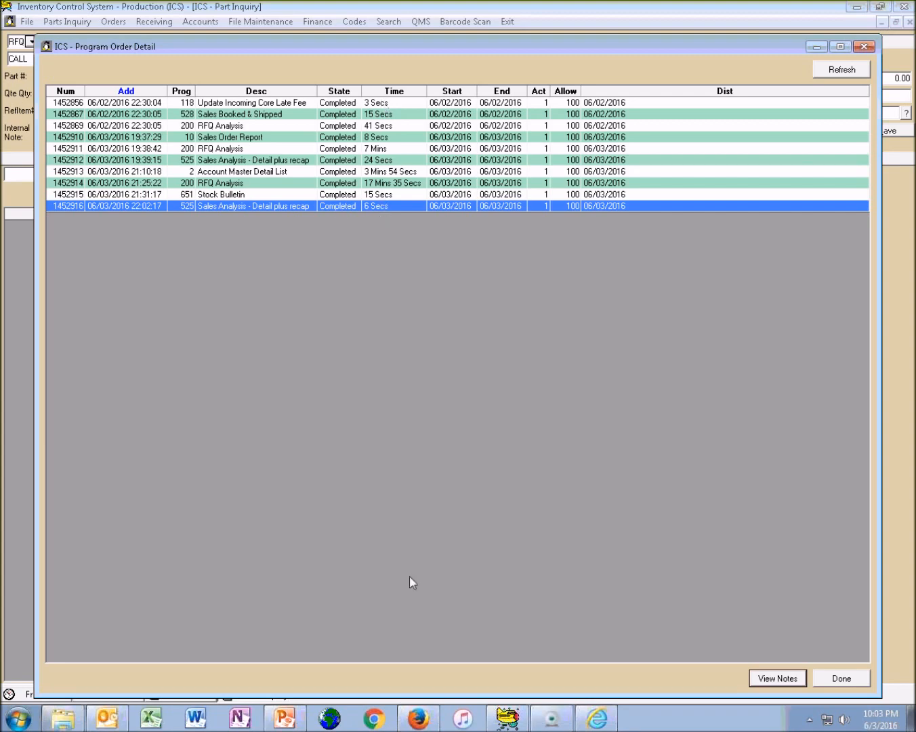
Switch to Windows Explorer and open the signed-in employee's own folder inside ICS Reports on the DeptData (T:) drive
click(62, 718)
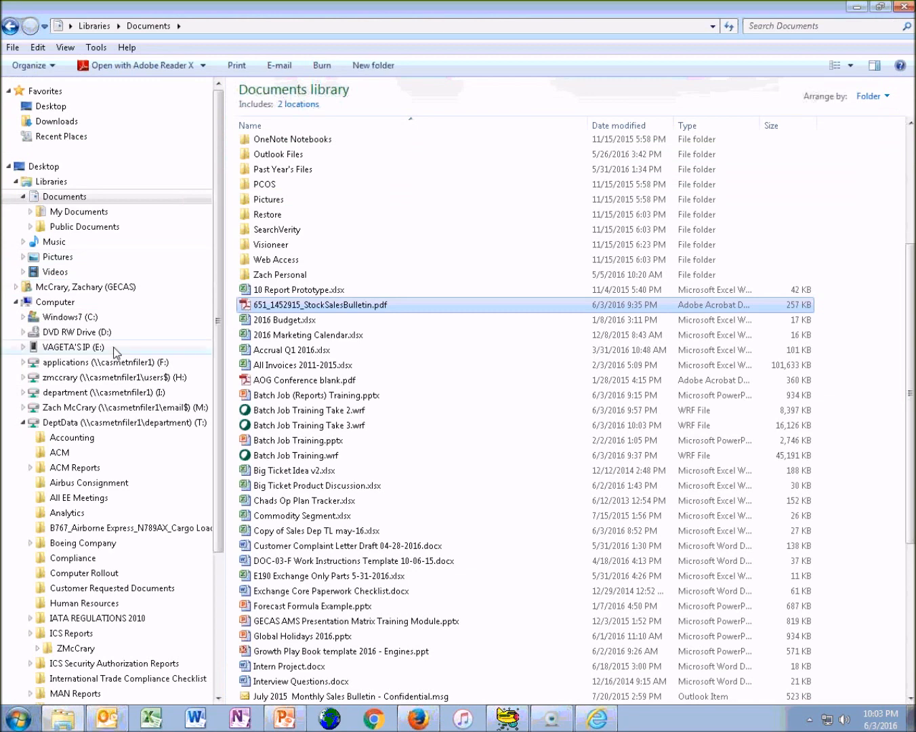
click(23, 197)
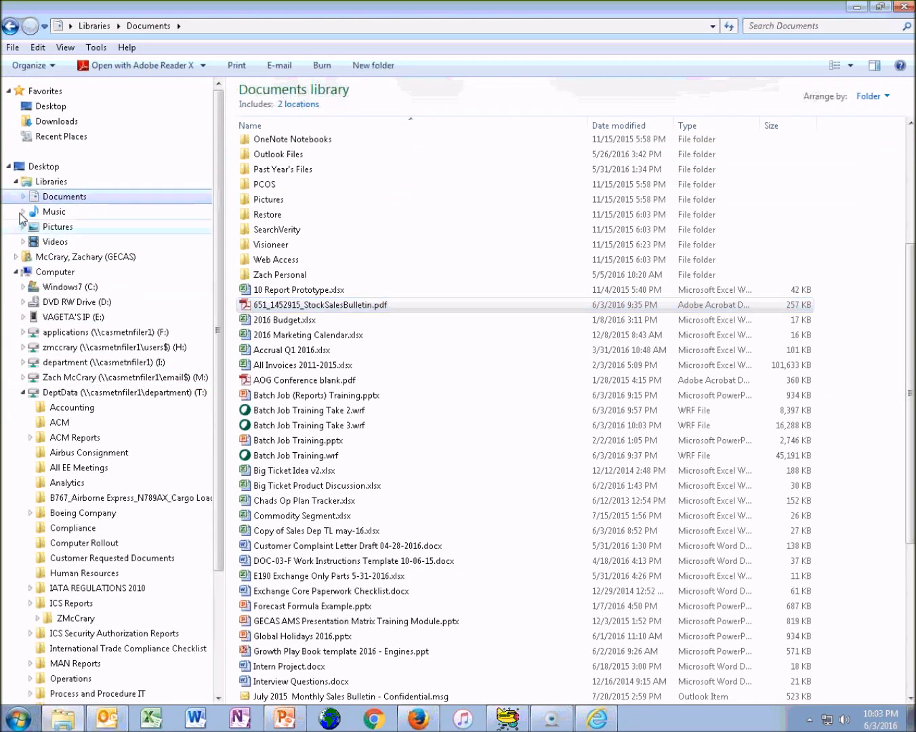
click(23, 393)
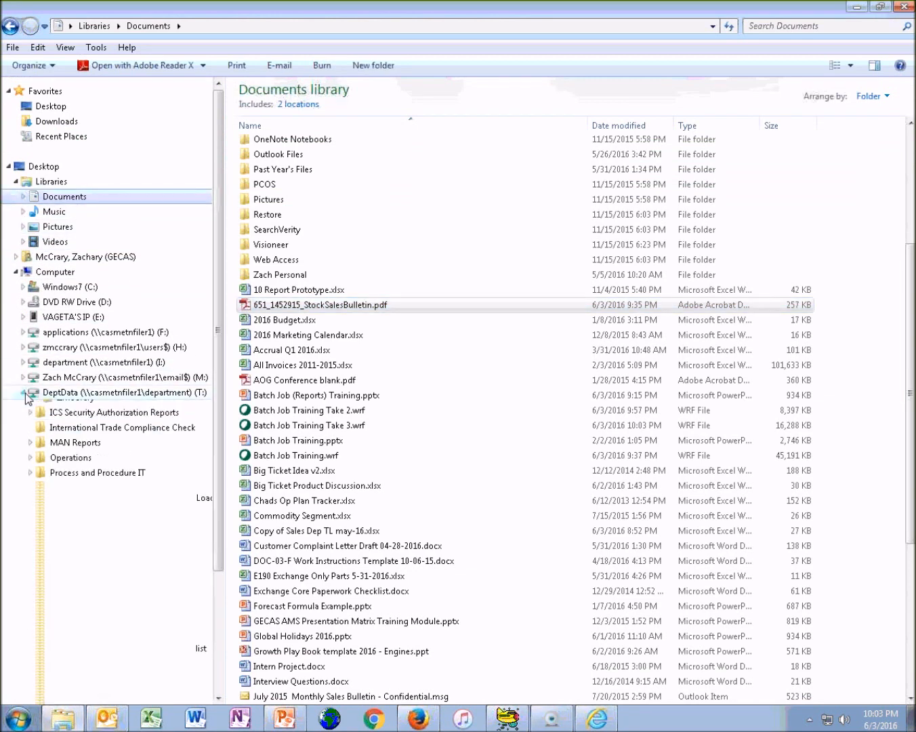
click(136, 395)
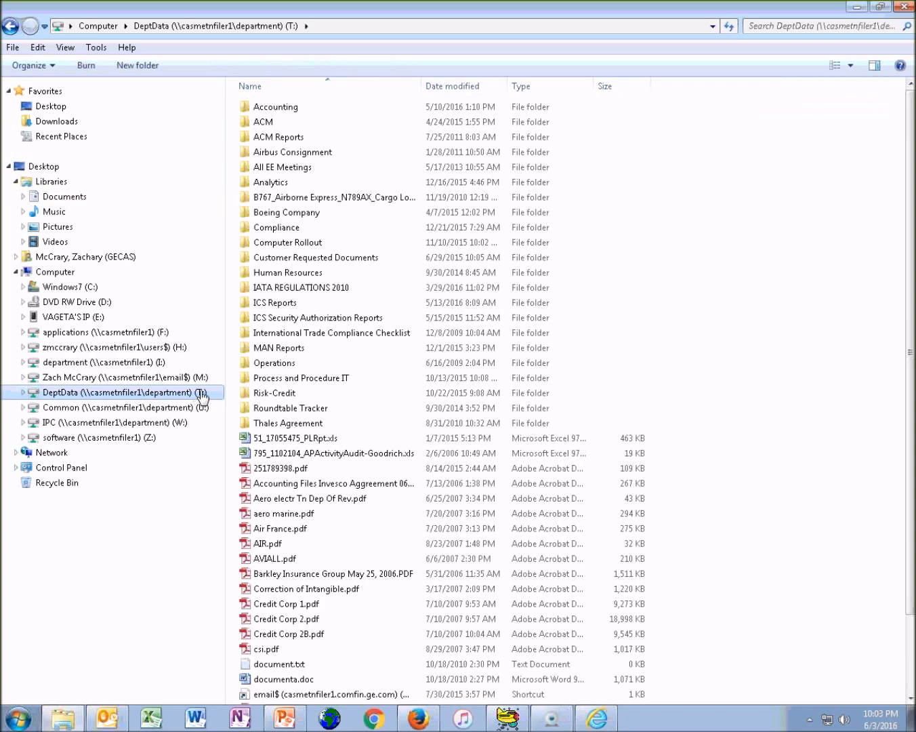
double_click(292, 302)
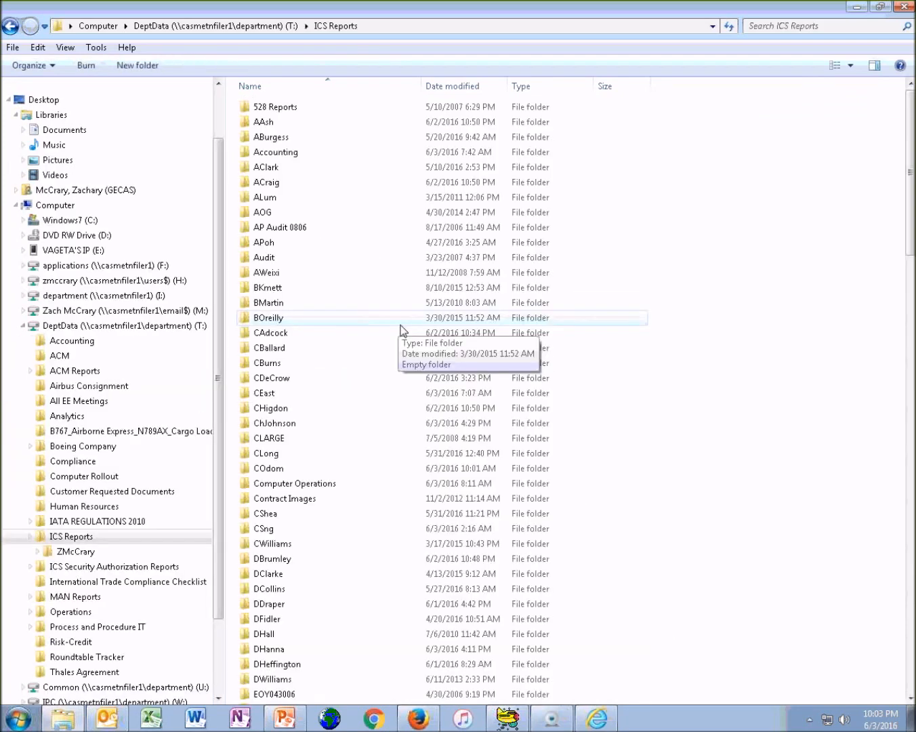
click(334, 331)
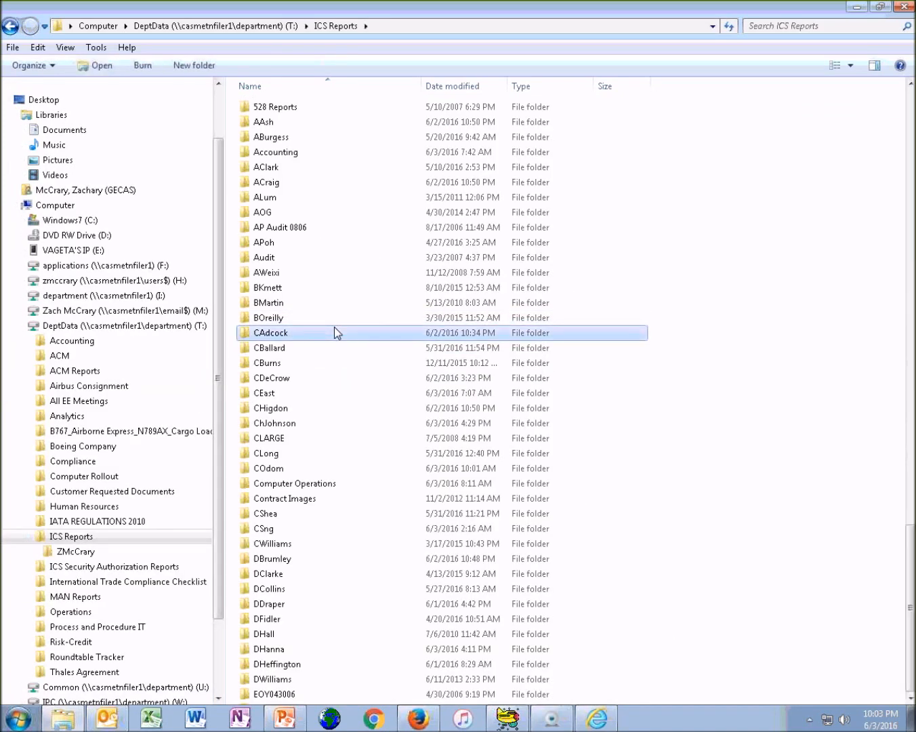
key(z)
double_click(284, 681)
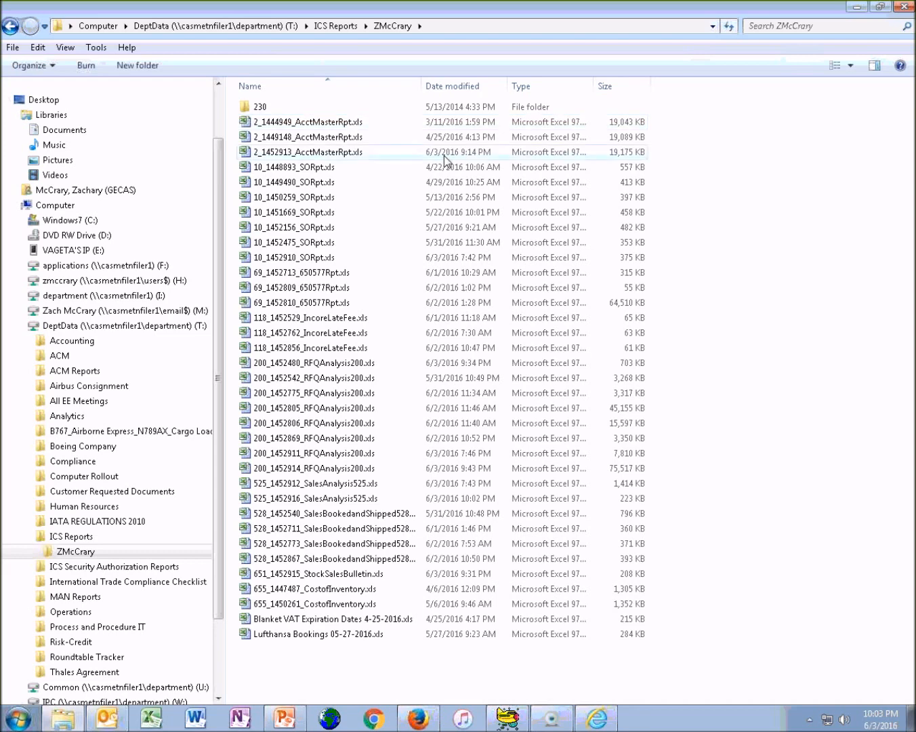
Open the newest SalesAnalysis525 report workbook, dated 6/3/2016 10:02 PM, in Excel
click(480, 303)
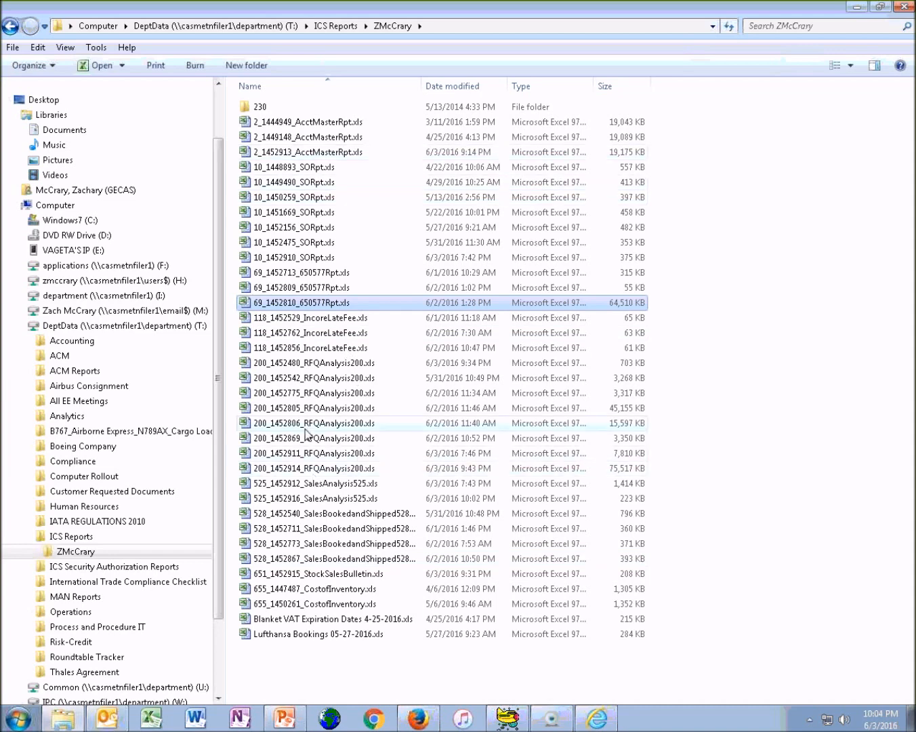
click(342, 498)
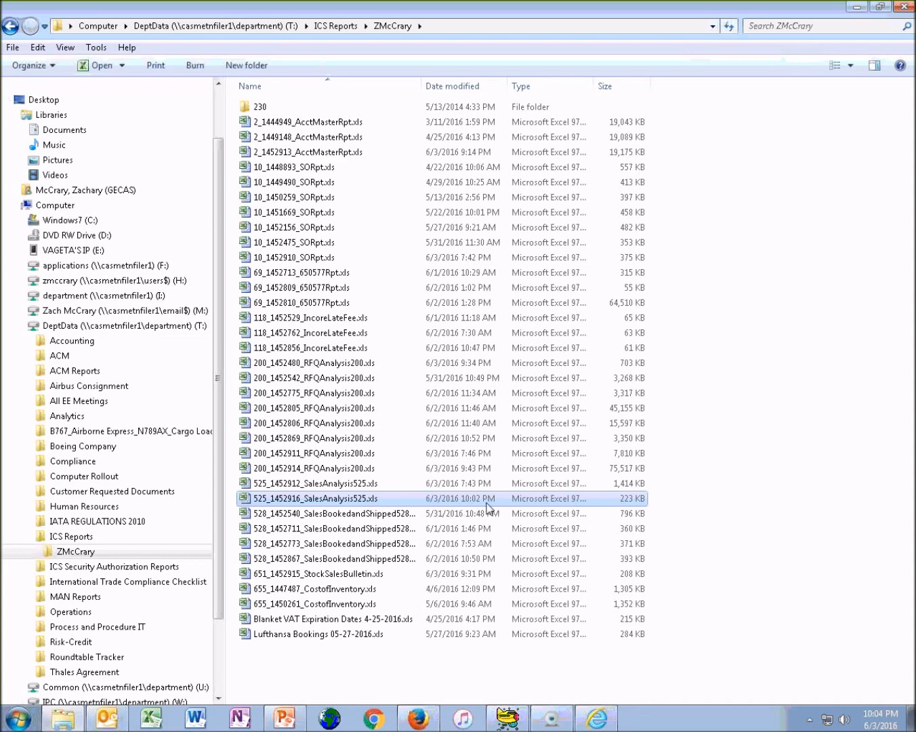
double_click(401, 499)
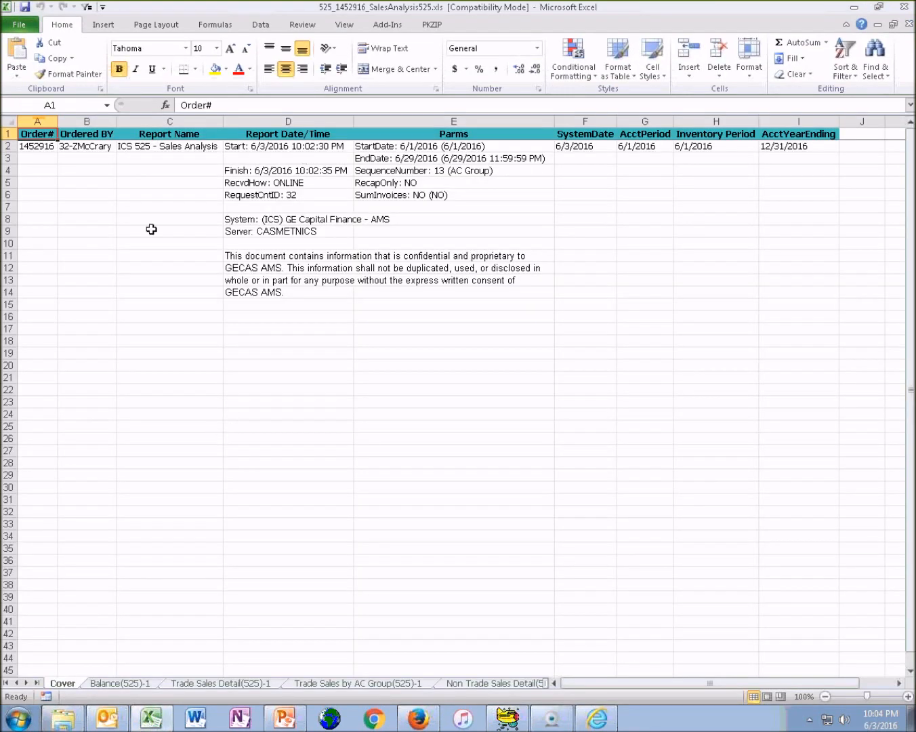
Review the report's Cover sheet, highlighting its contents and the entries in the Parms column
drag(37, 134, 816, 471)
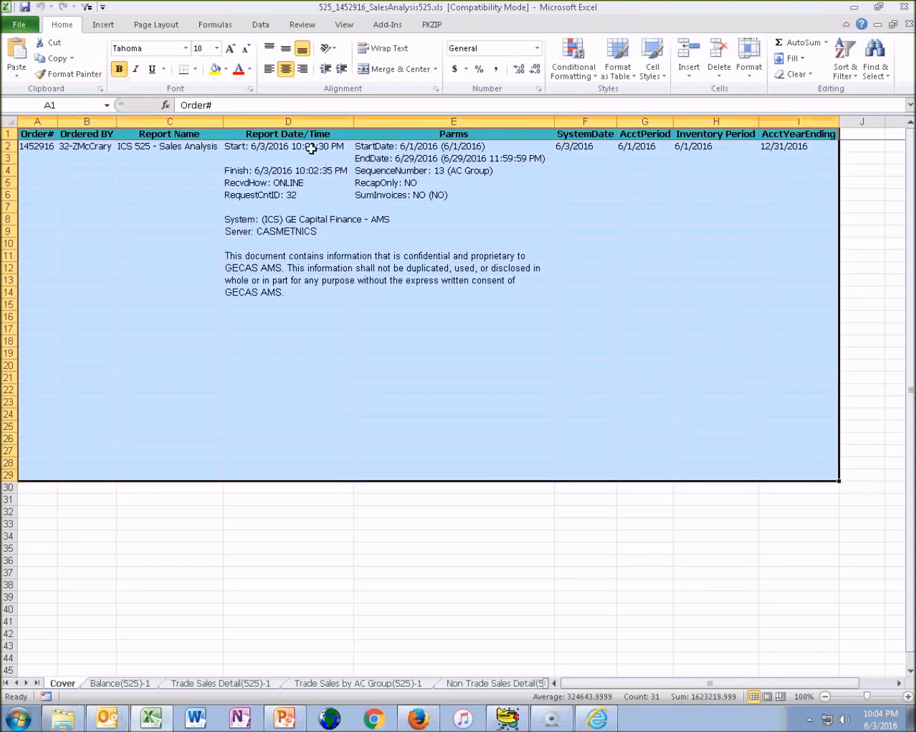
click(447, 146)
key(ctrl+shift+Down)
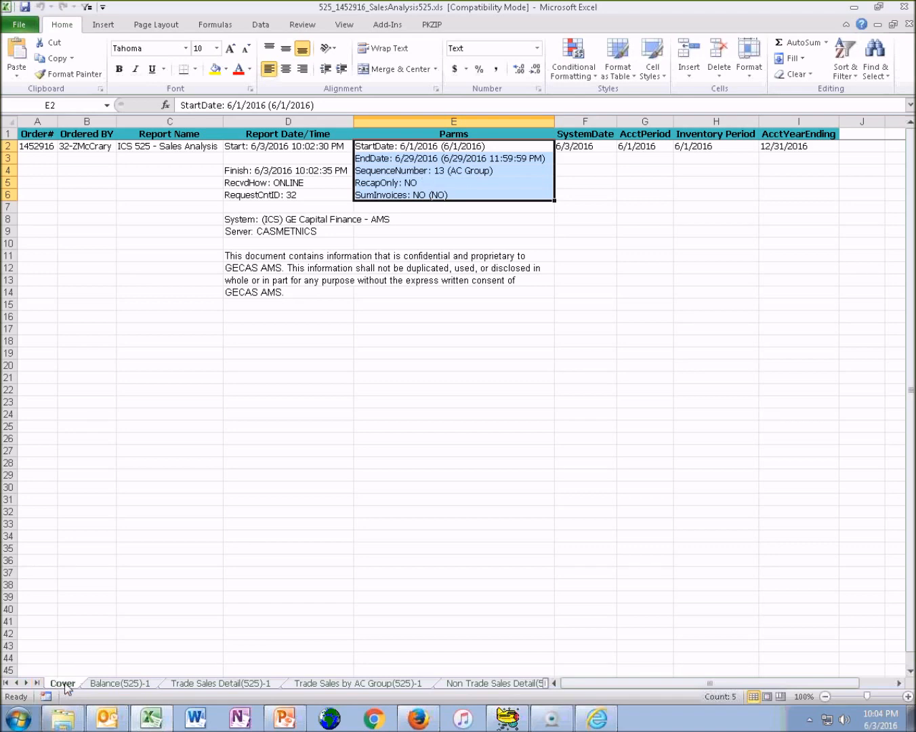
Examine the sales rows on the Trade Sales Detail(525)-1 sheet
click(206, 686)
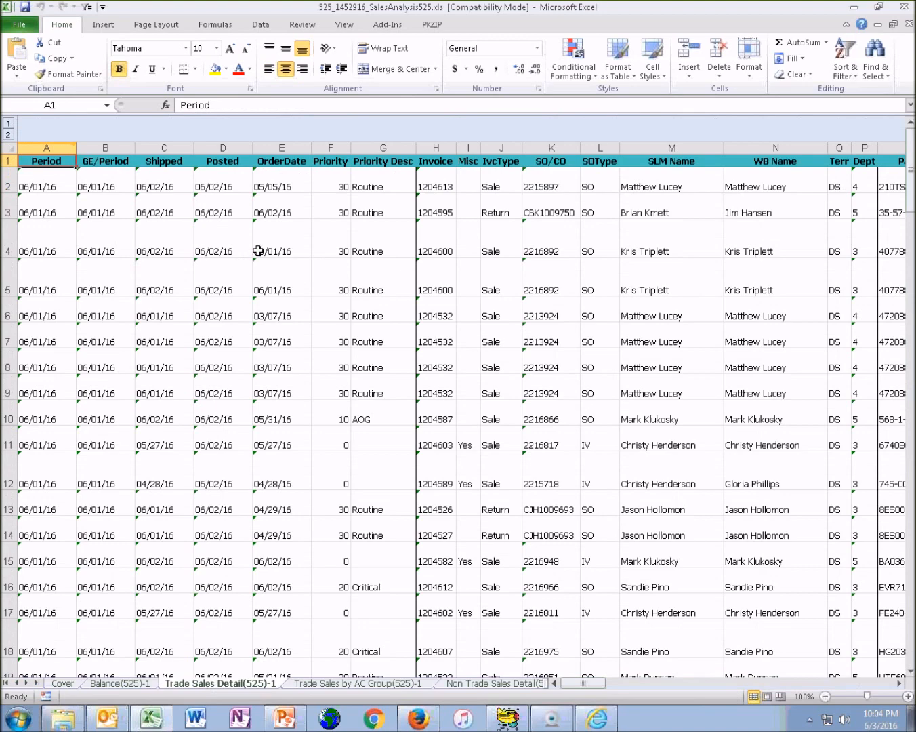
click(264, 220)
scroll(272, 261, down, 9)
scroll(274, 278, up, 9)
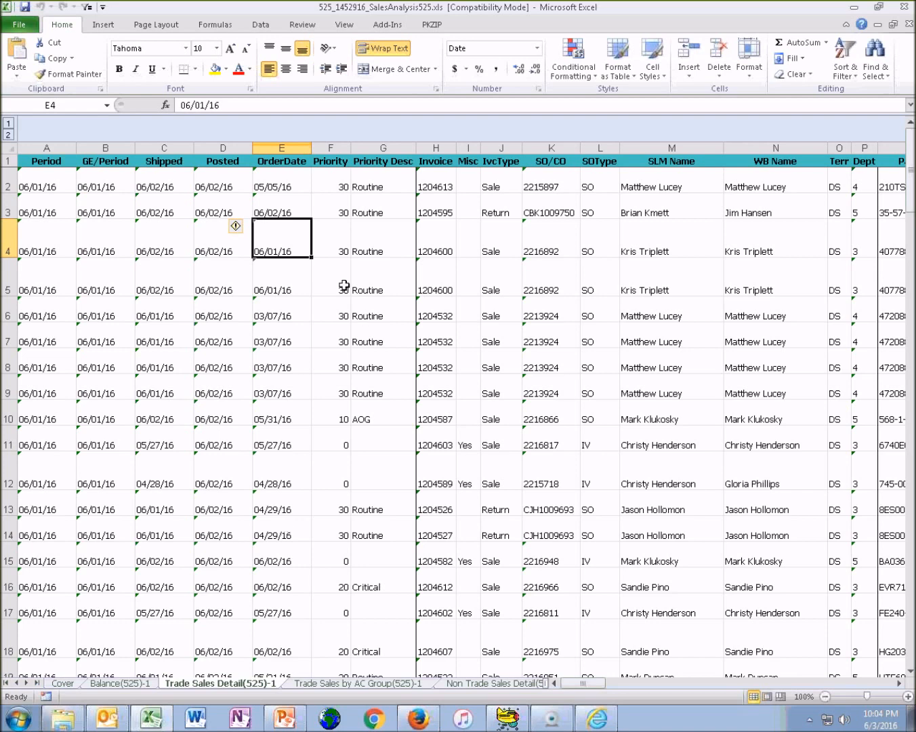
Check the Batch Job (Reports) Training agenda in PowerPoint, and minimize the PowerPoint and Excel windows
click(298, 727)
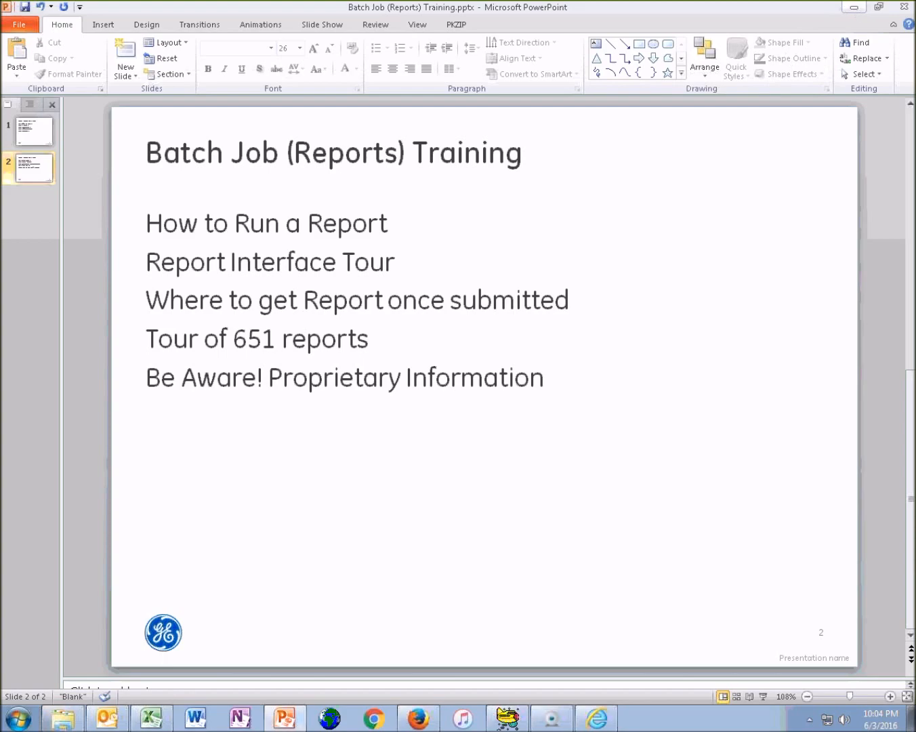
click(851, 8)
click(851, 8)
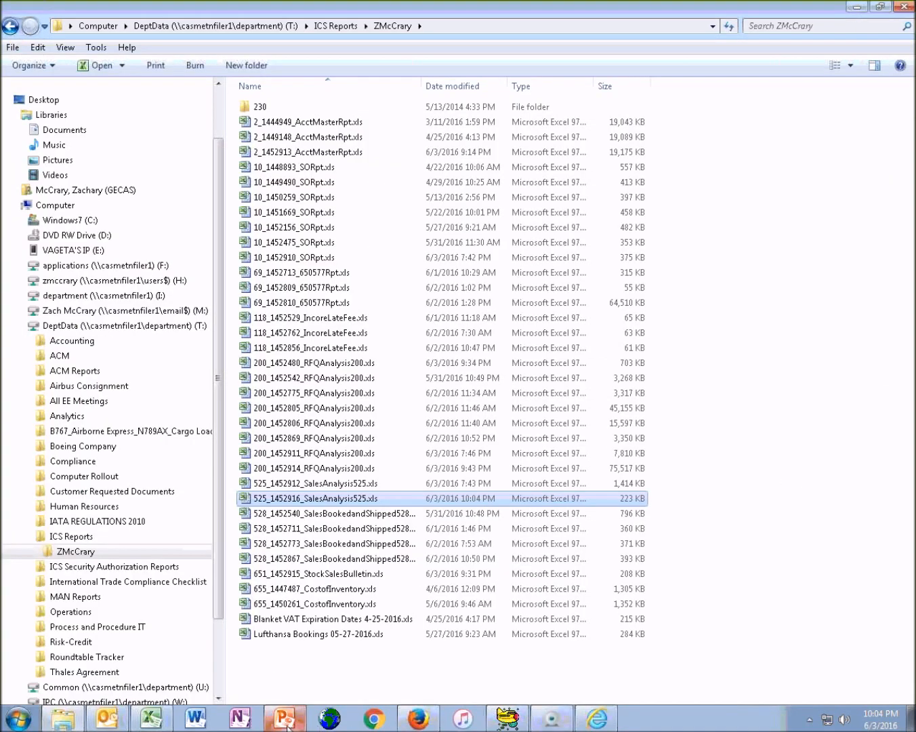
Switch to ICS Reports in Internet Explorer, clear the report search and select report 651, Stock Bulletin
click(598, 720)
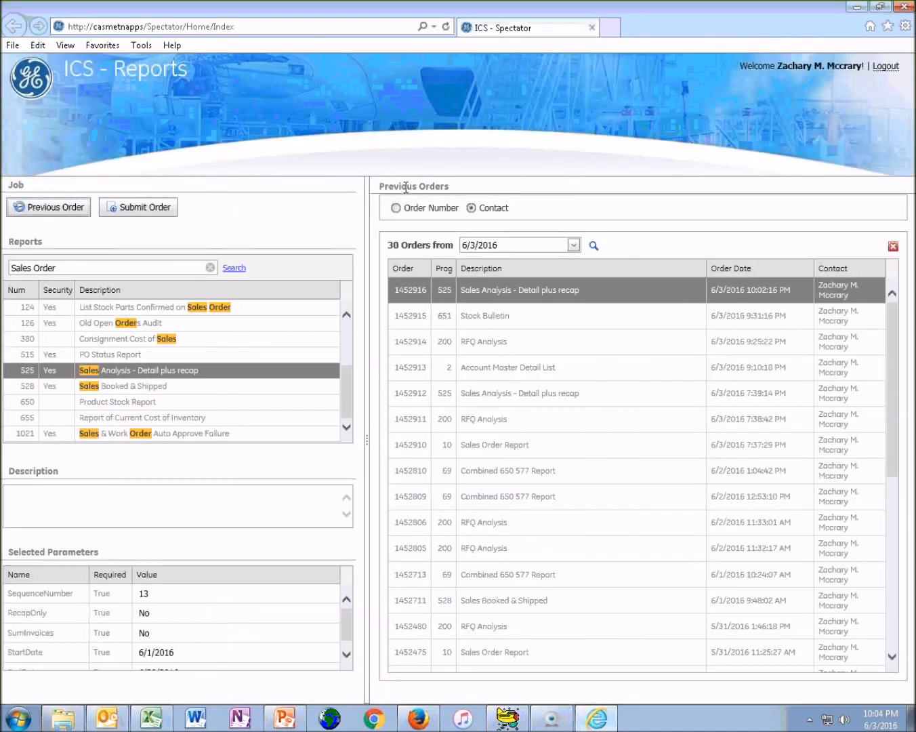
triple_click(95, 266)
key(BackSpace)
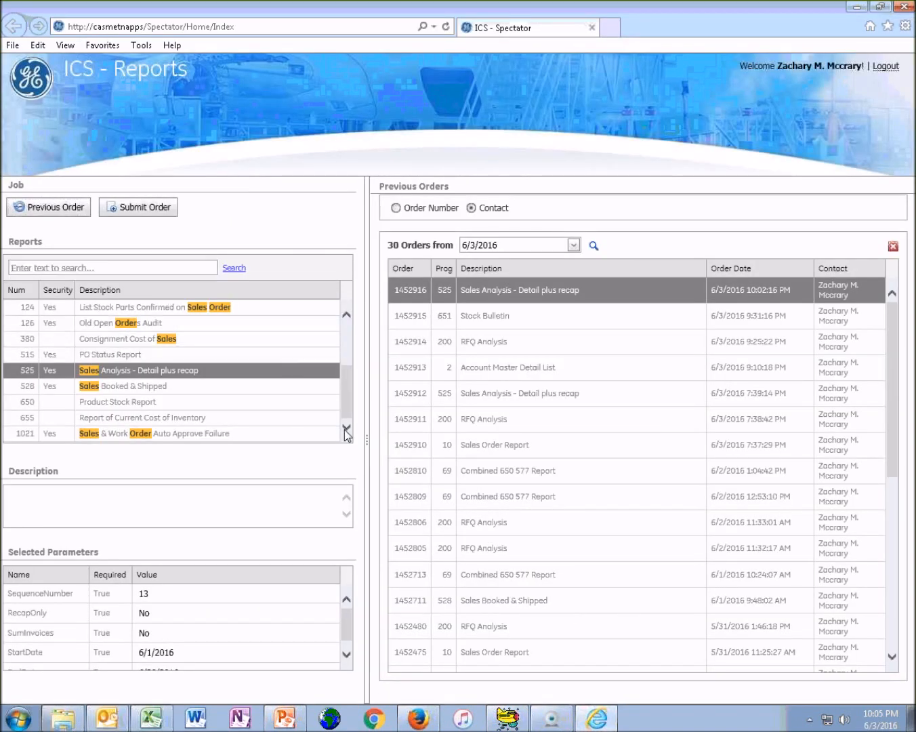
drag(347, 335, 347, 400)
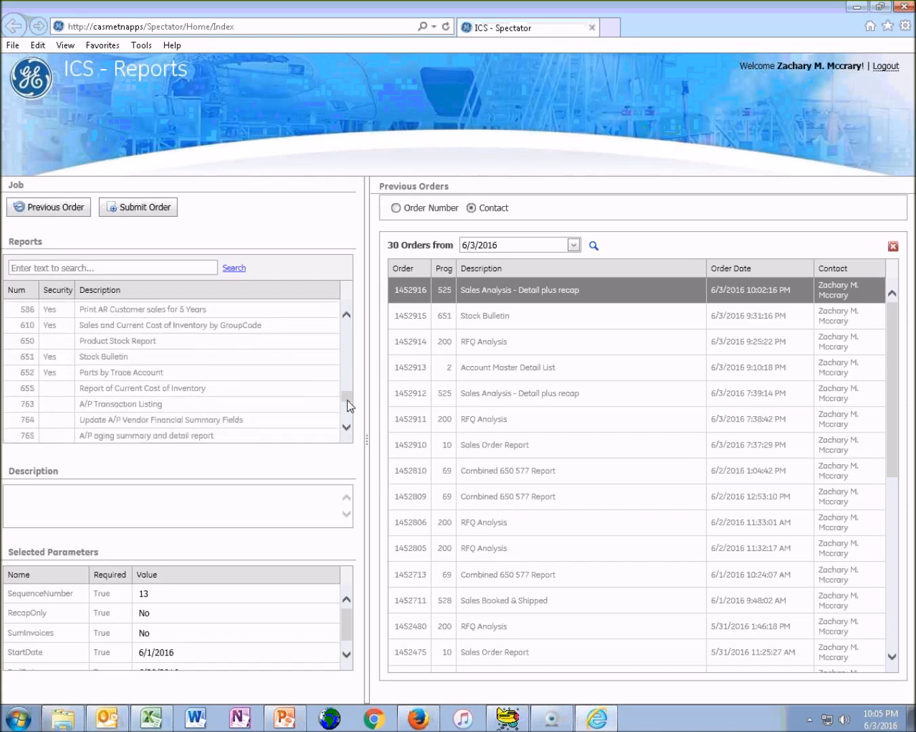
click(214, 358)
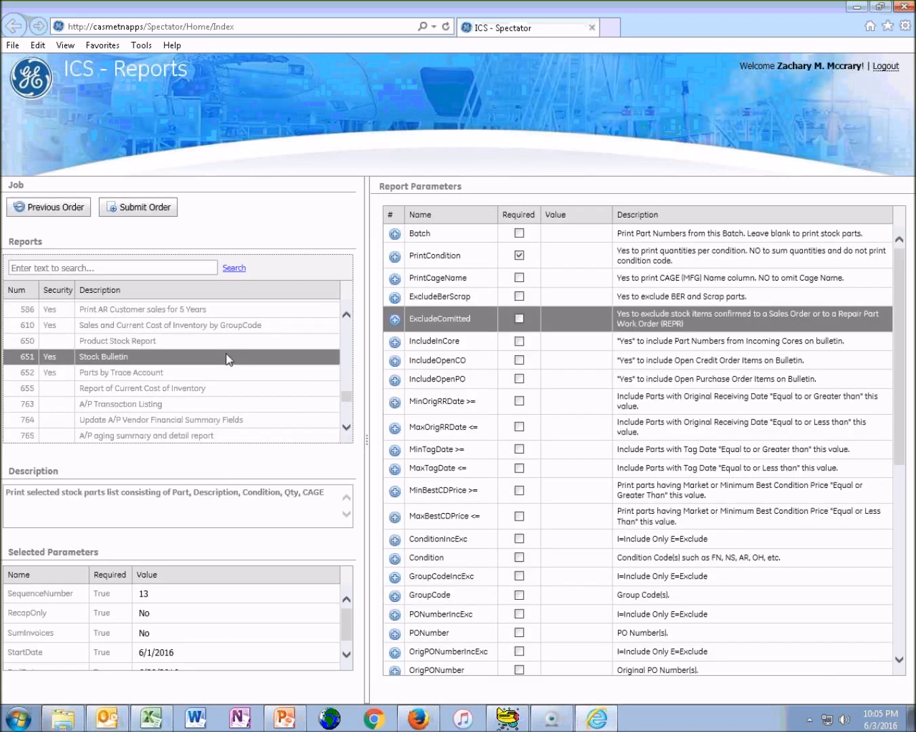
Save the Stock Bulletin's required PrintCondition parameter with the value Yes
click(438, 256)
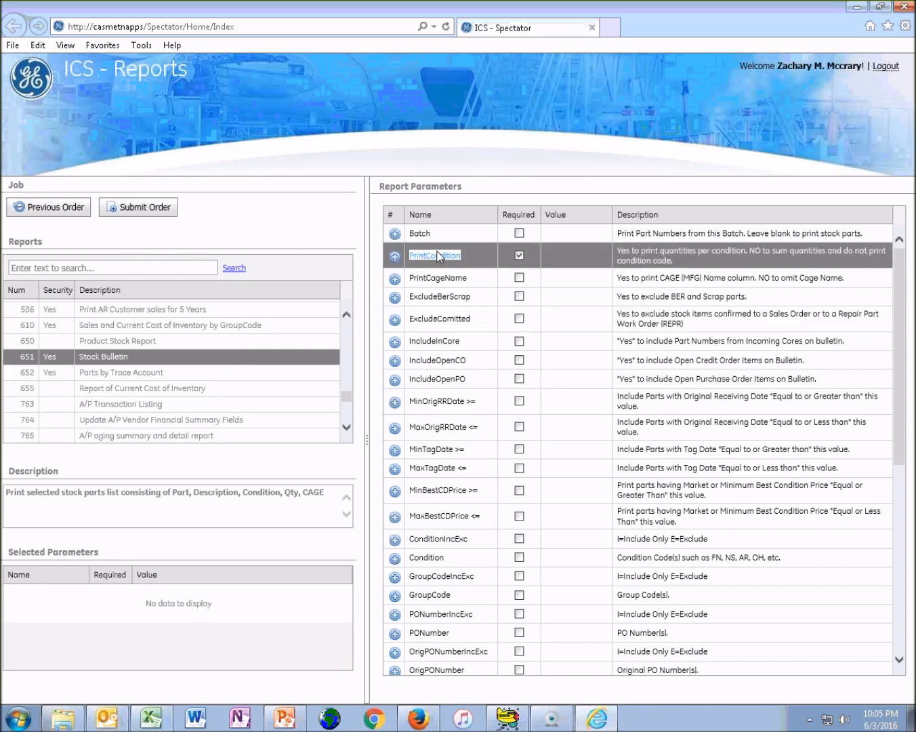
double_click(436, 256)
text(Yes)
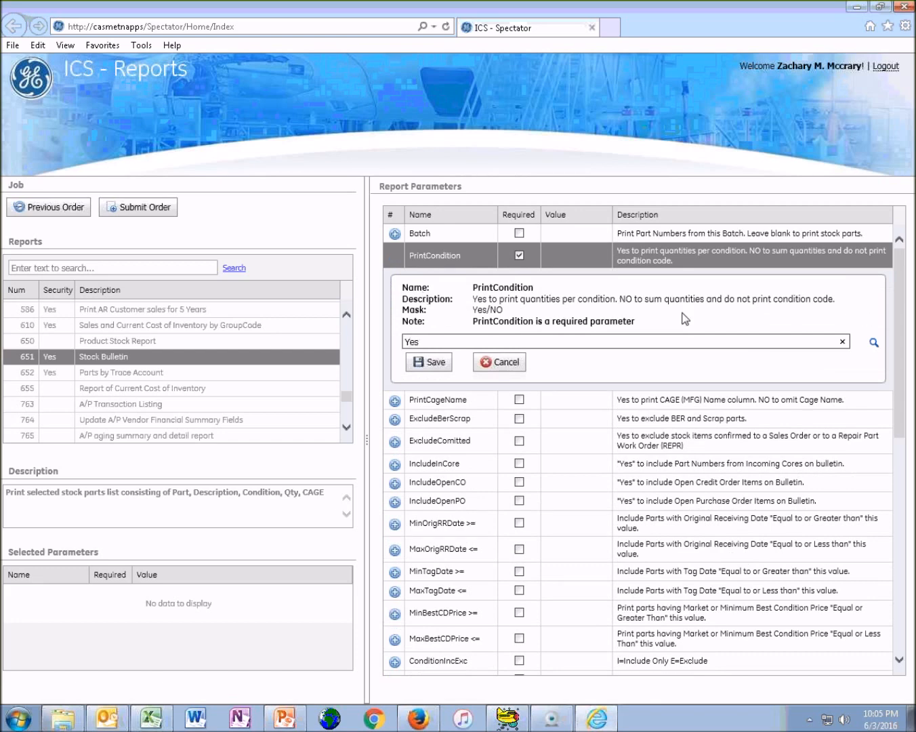
click(434, 362)
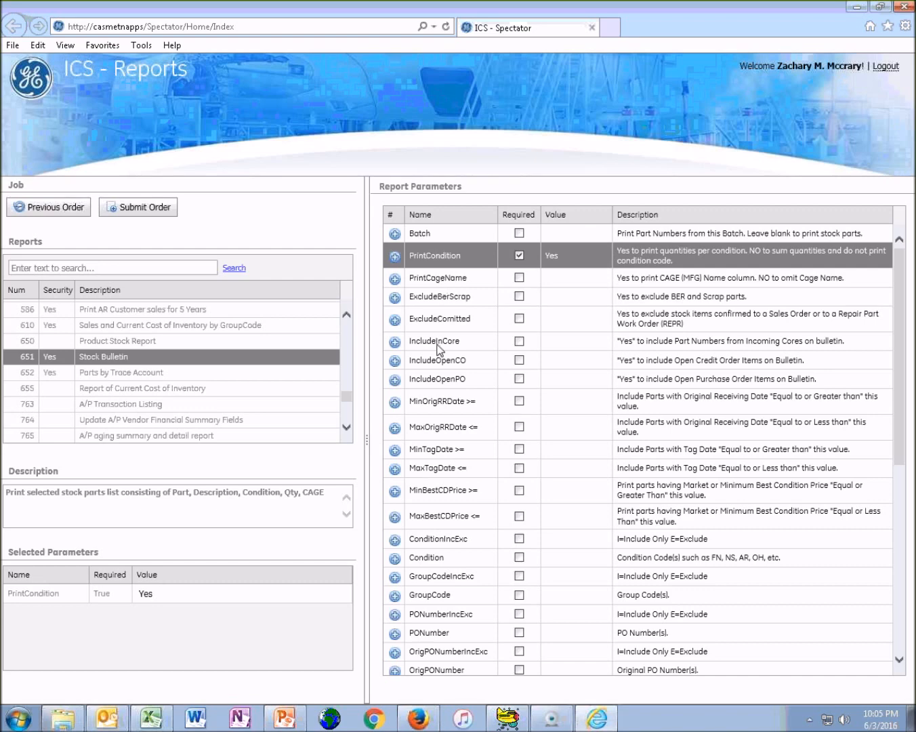
Examine the Stock Bulletin's optional parameters, including IncludeOpenCO, the receiving and tag date limits and the best-condition price limits
click(437, 344)
click(437, 364)
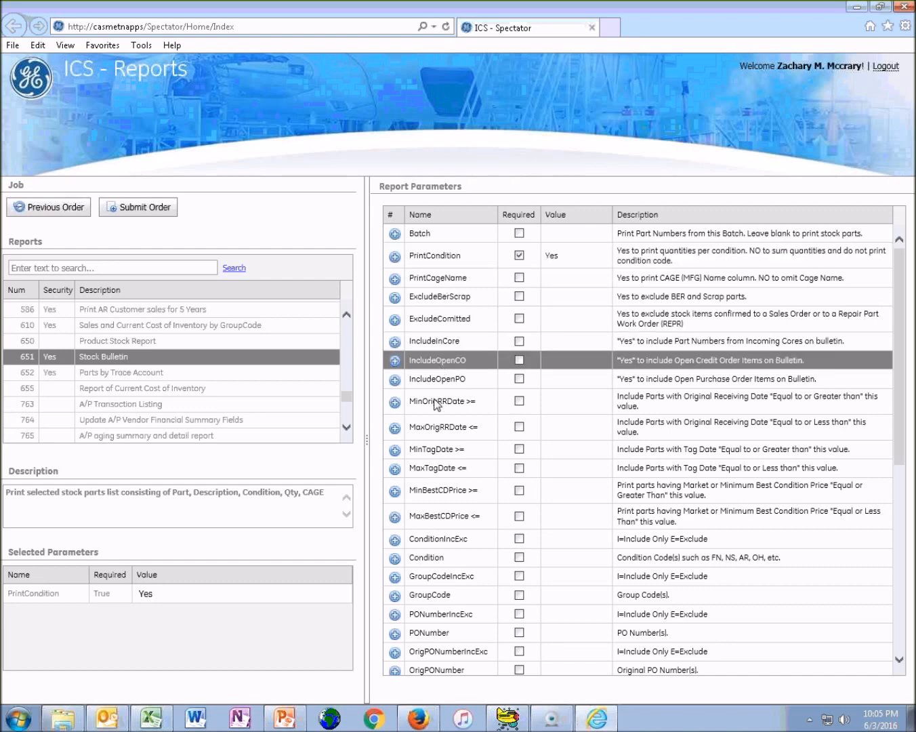
click(437, 401)
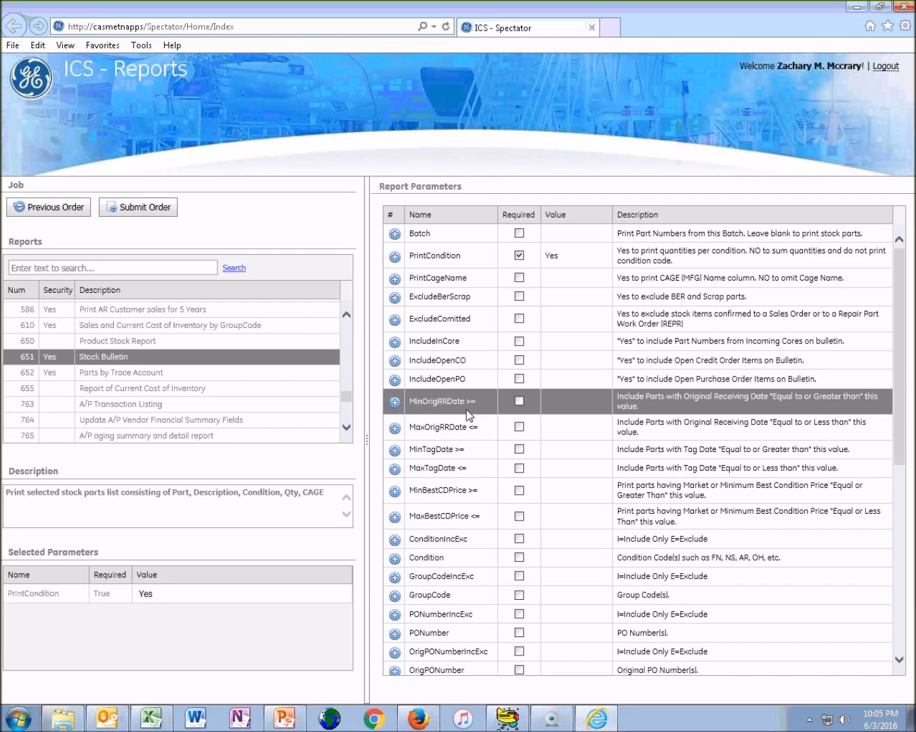
scroll(451, 413, down, 3)
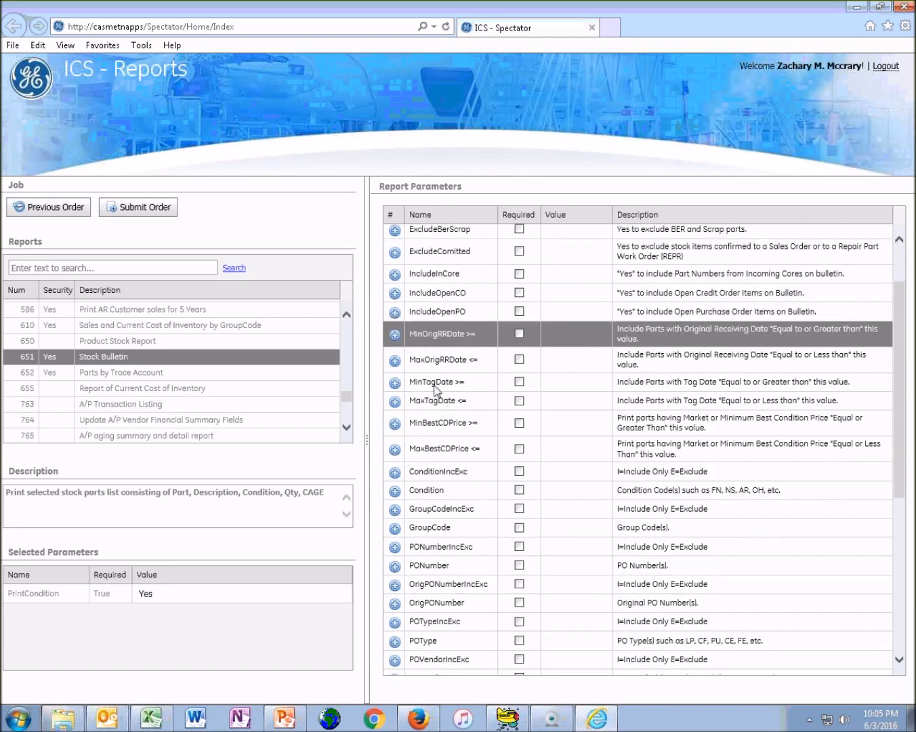
click(438, 385)
scroll(439, 400, down, 1)
scroll(437, 400, down, 1)
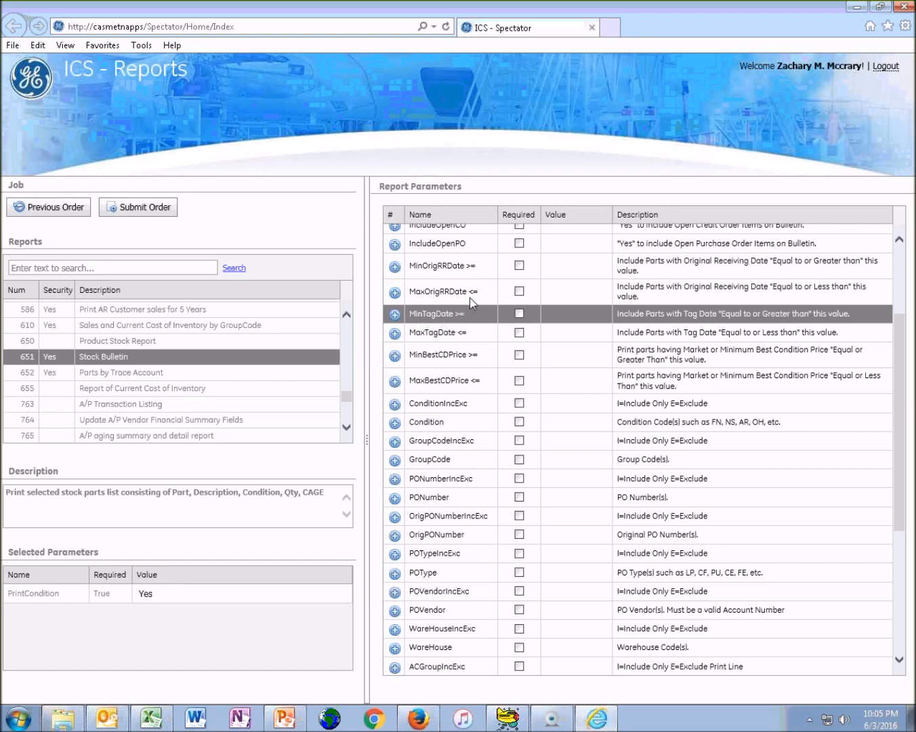
scroll(454, 326, down, 2)
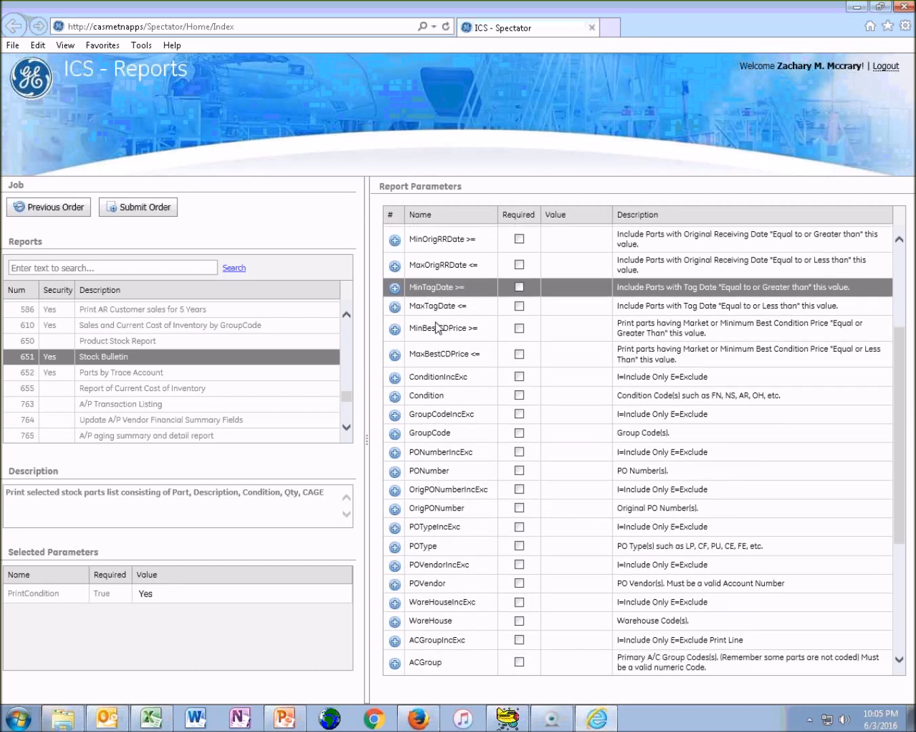
Save the ConditionIncExc parameter as I and the Condition parameter as AR
click(439, 334)
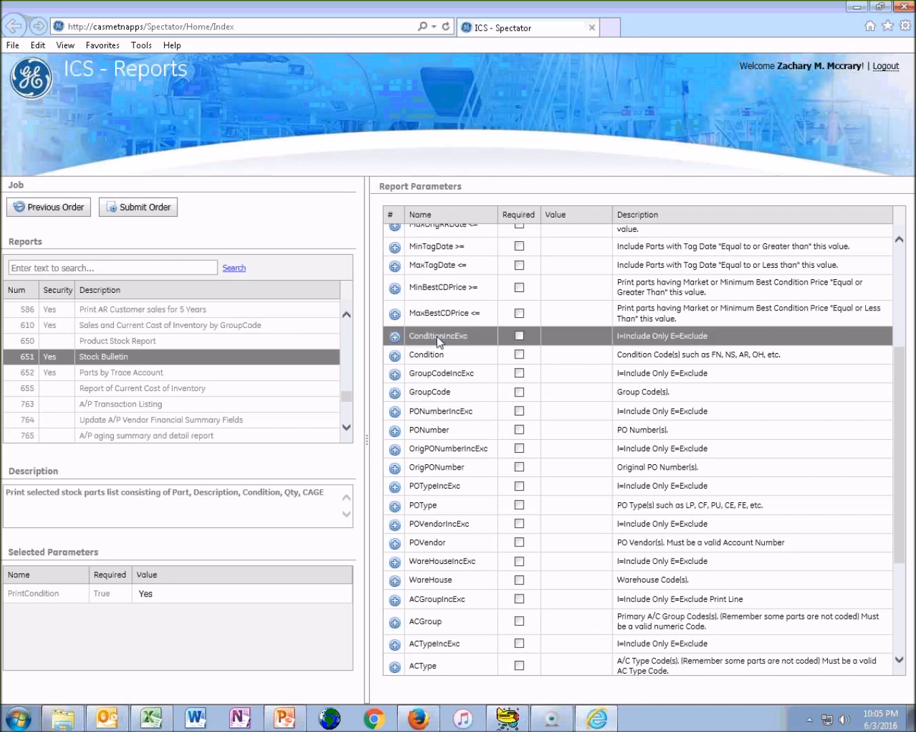
click(452, 336)
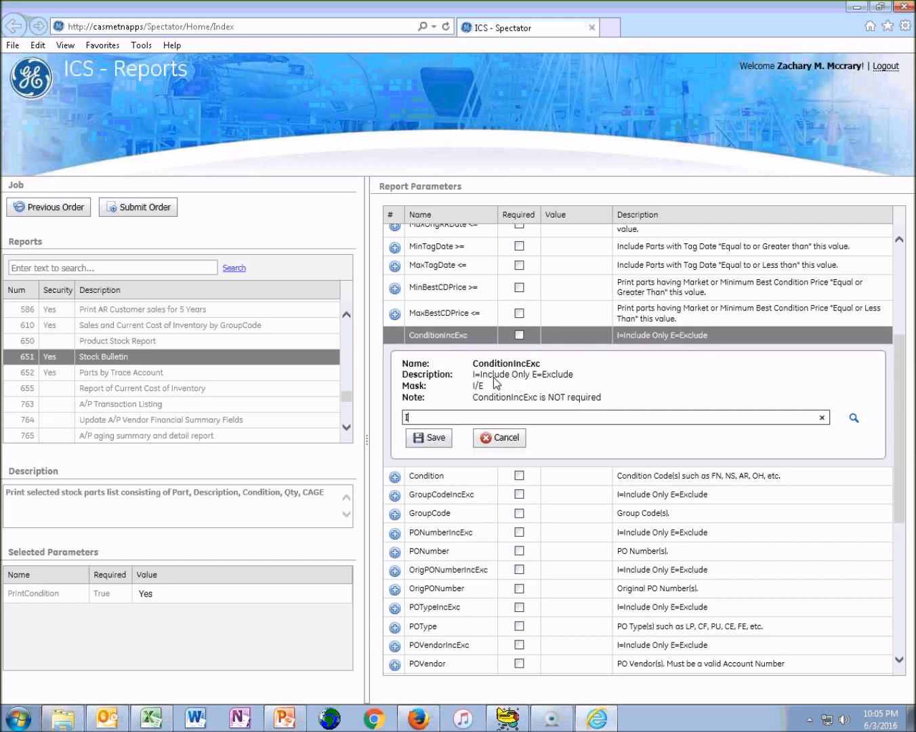
click(442, 438)
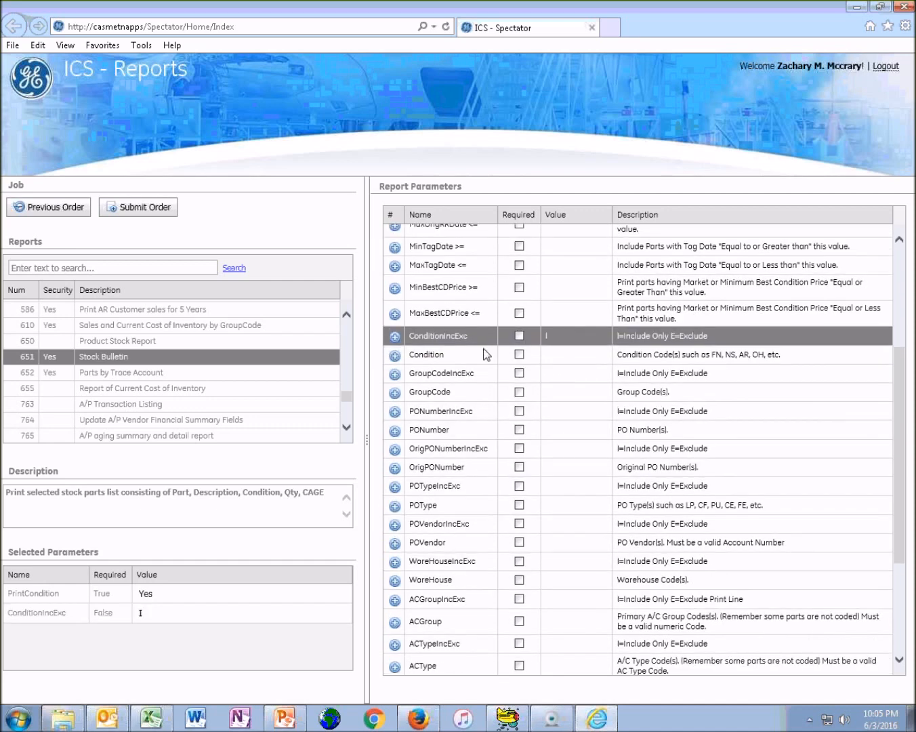
click(464, 355)
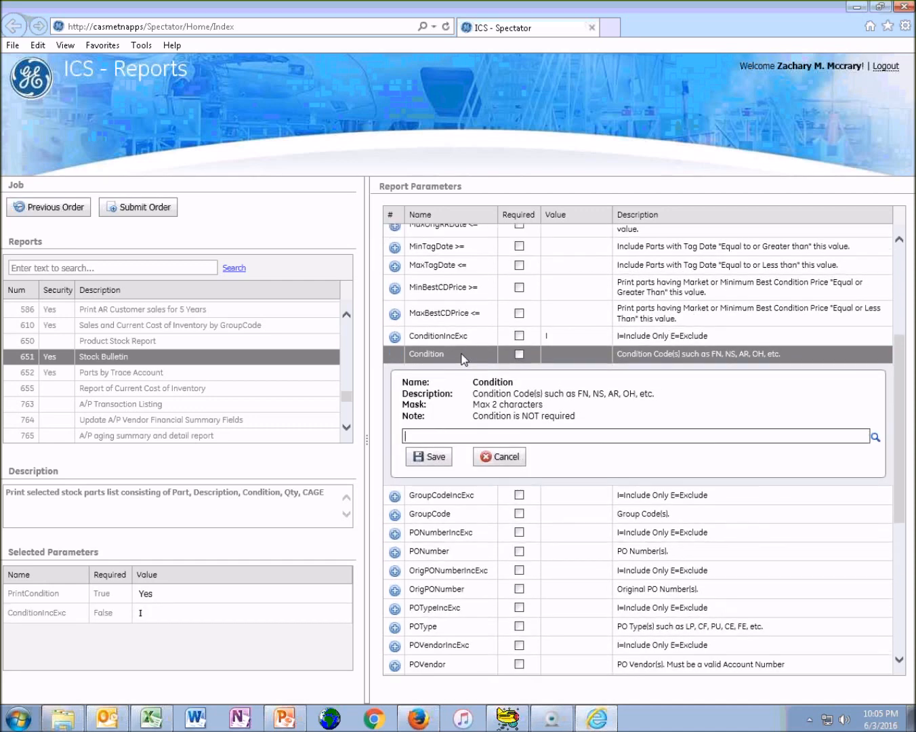
text(AR)
click(438, 457)
Save the POTypeIncExc parameter as I and the POType parameter as LP
scroll(474, 406, up, 3)
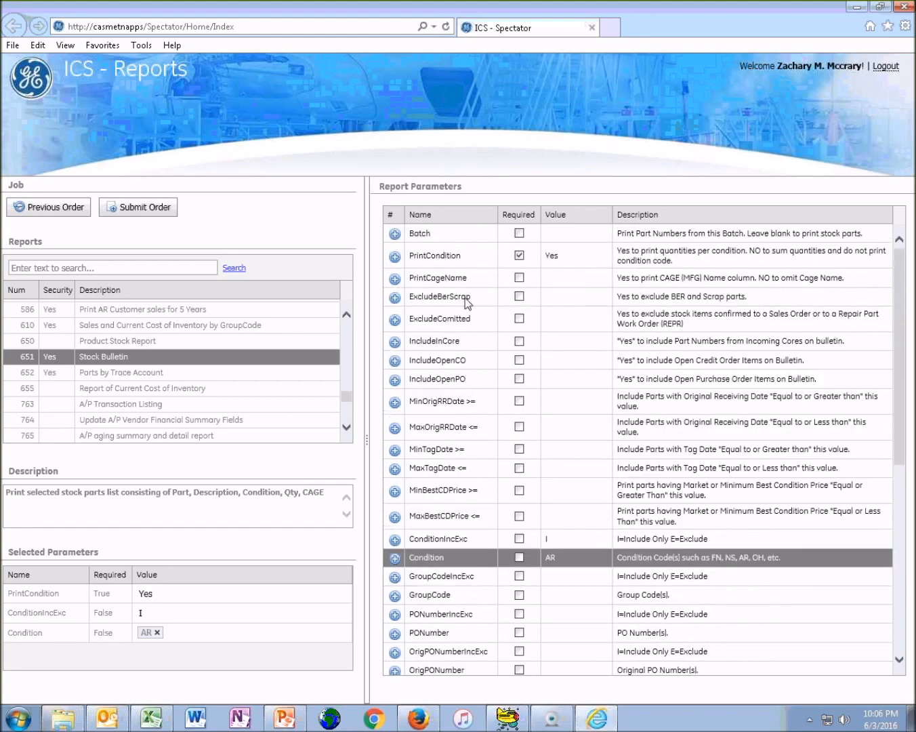
scroll(460, 333, down, 3)
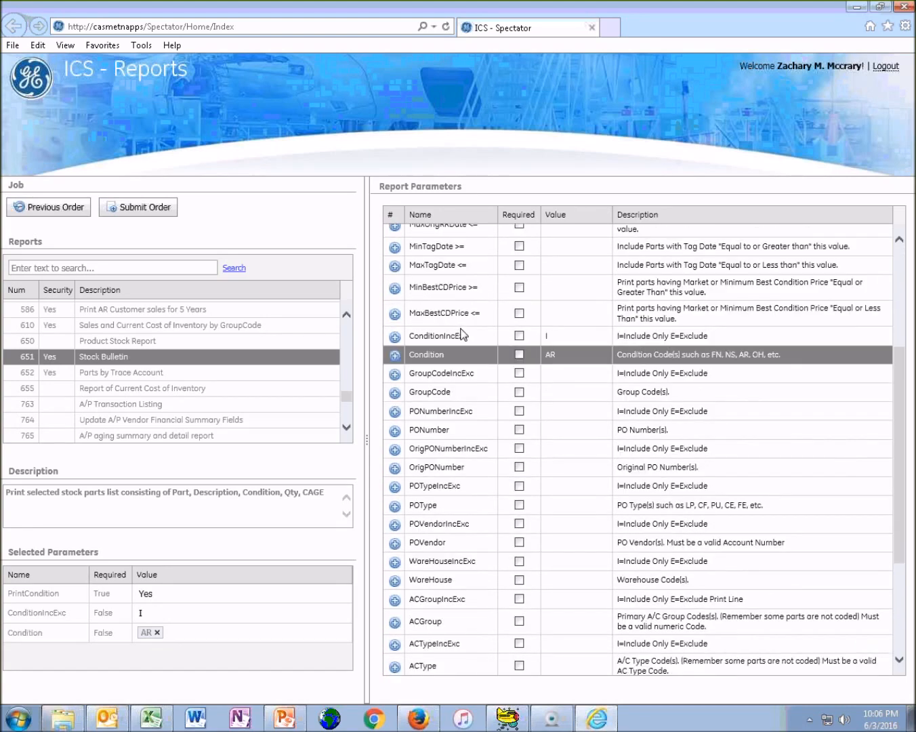
scroll(452, 380, down, 2)
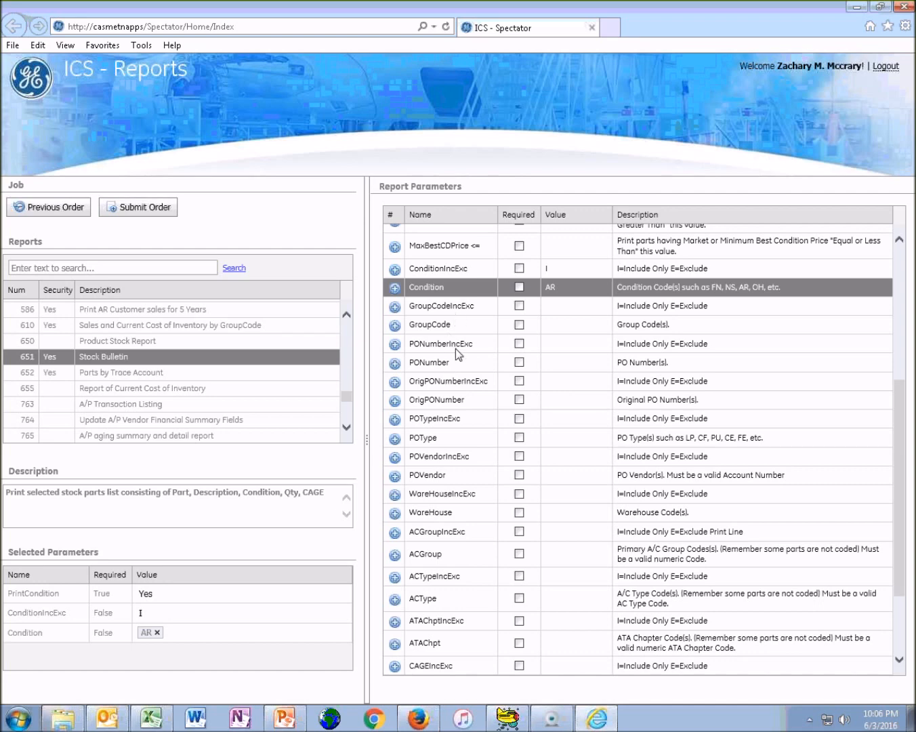
click(453, 422)
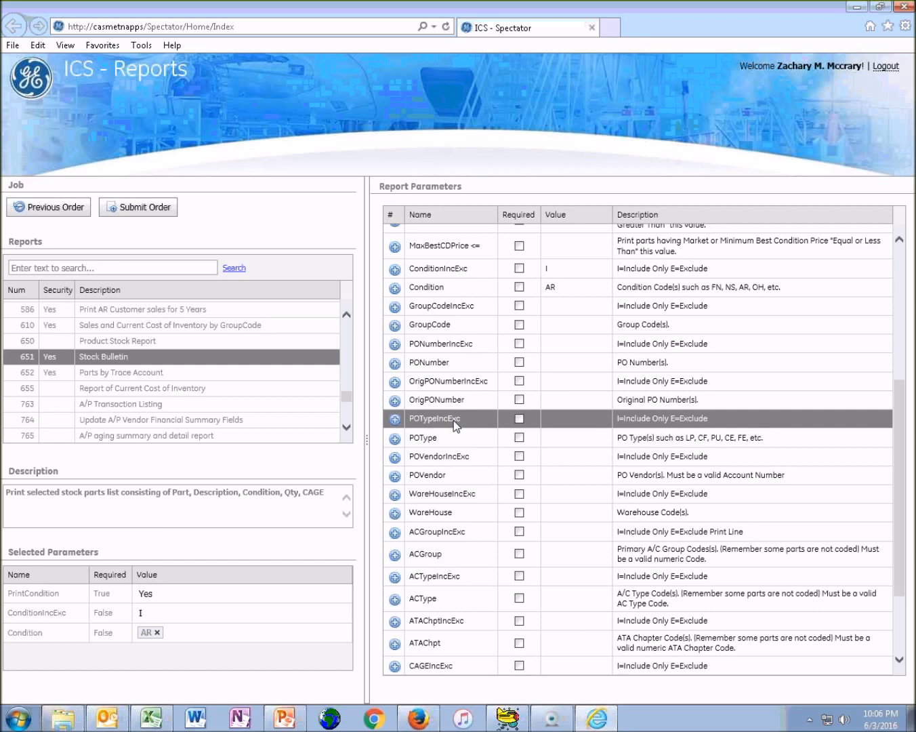
text(I)
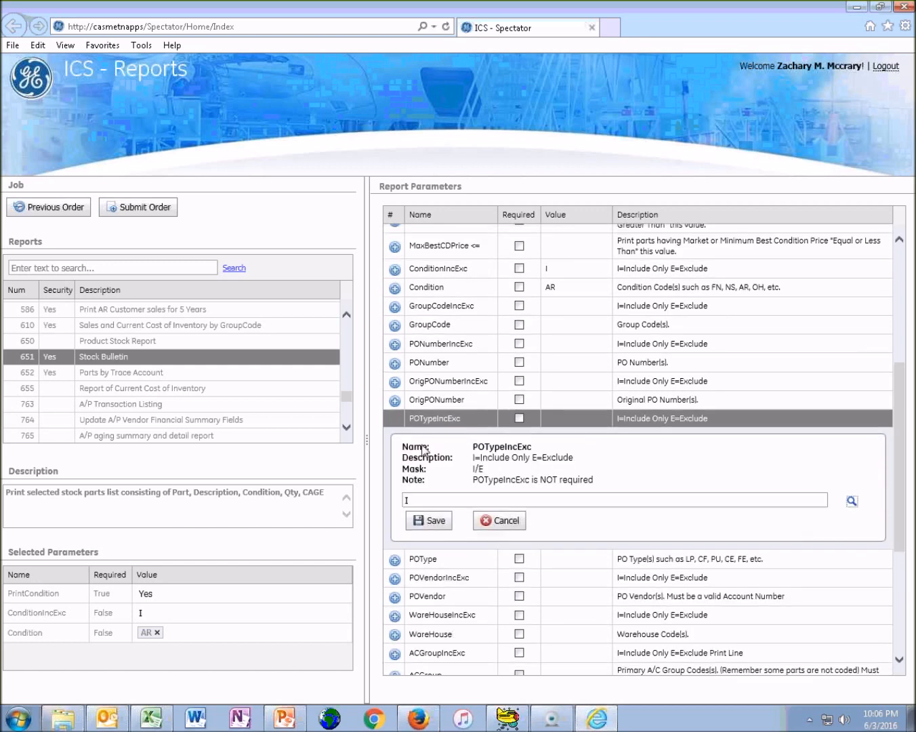
click(442, 519)
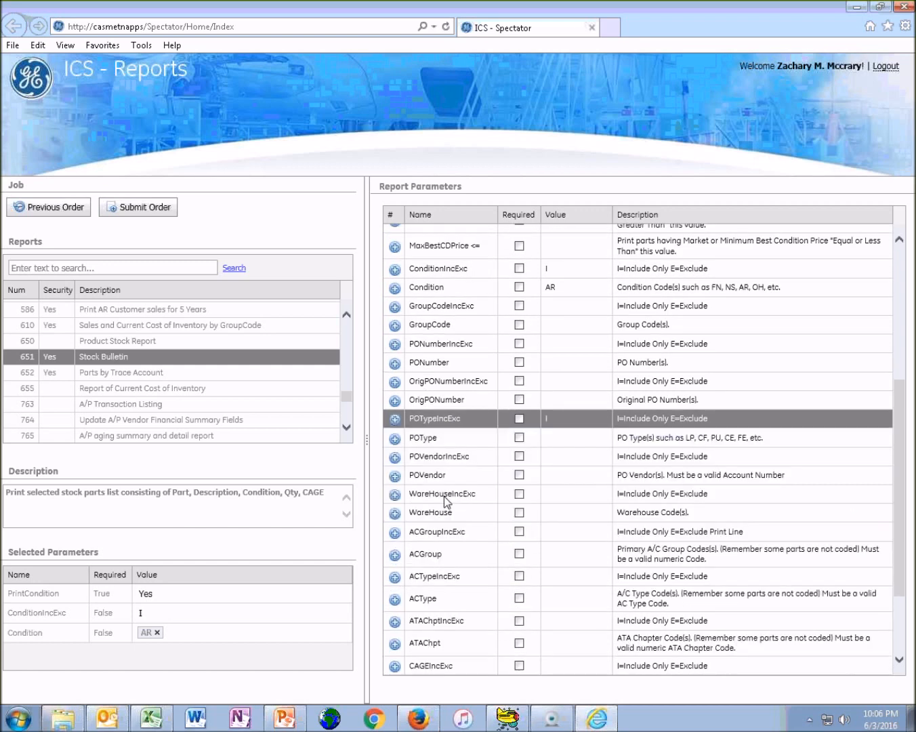
click(464, 439)
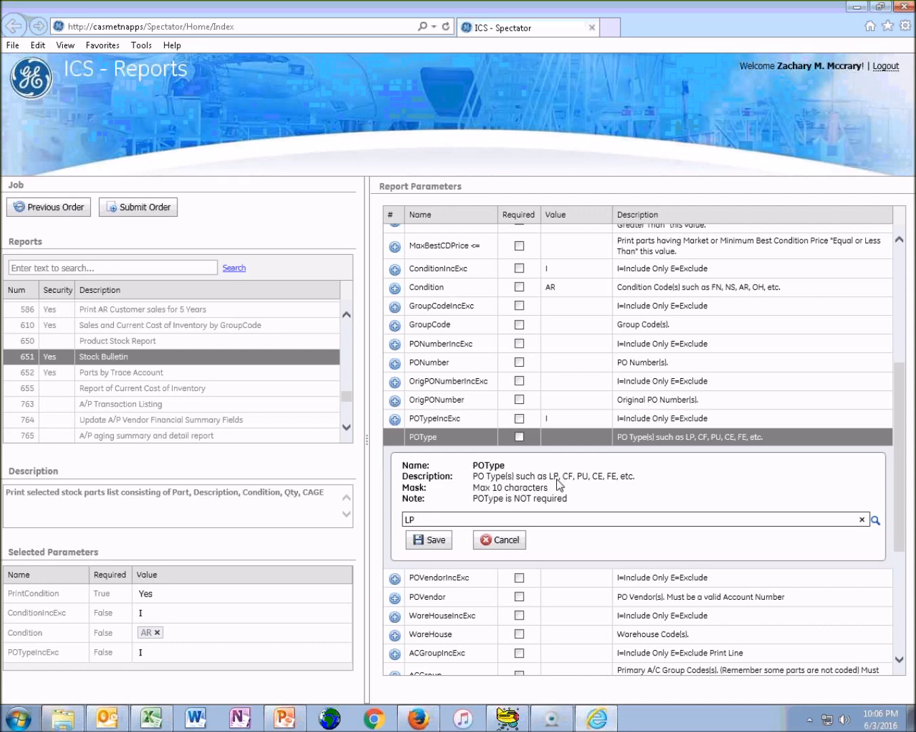
click(434, 541)
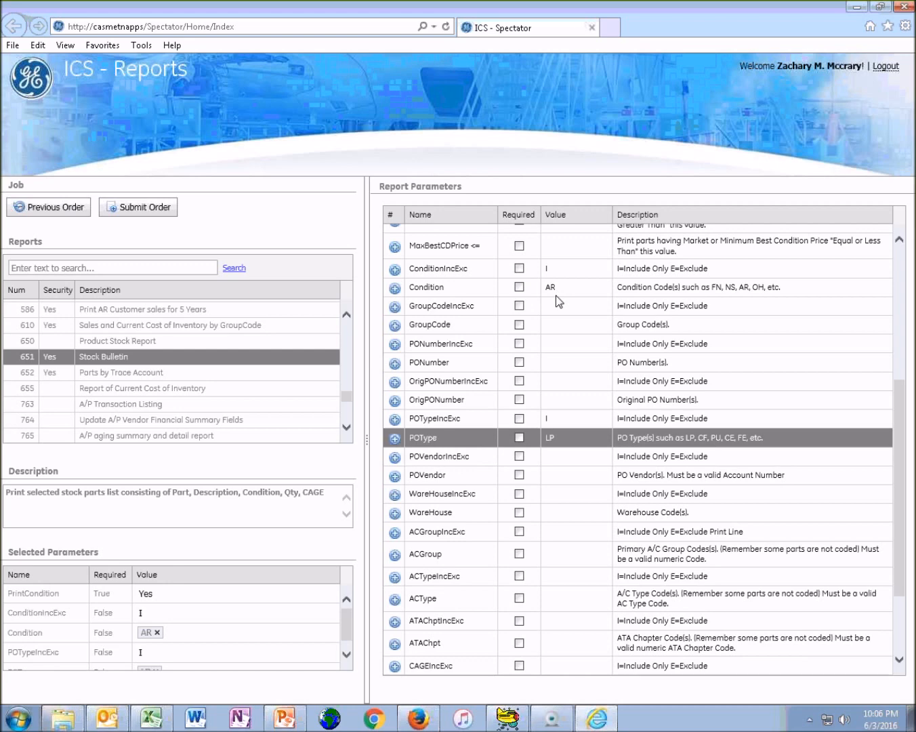
Save the ACGroupIncExc parameter as I and open the ACGroup parameter for editing
scroll(433, 433, down, 3)
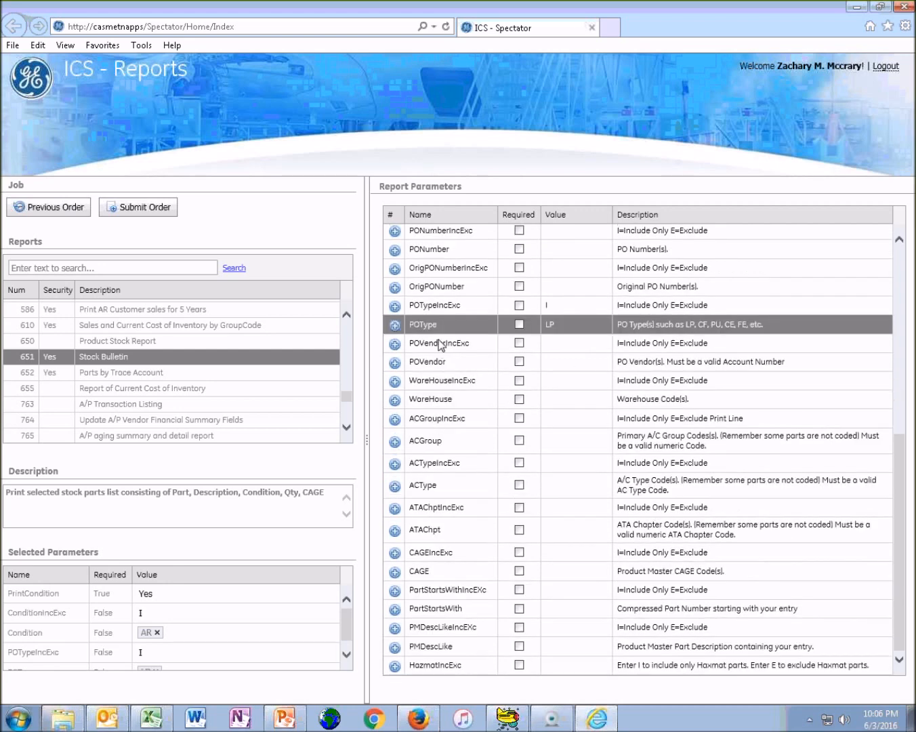
click(452, 384)
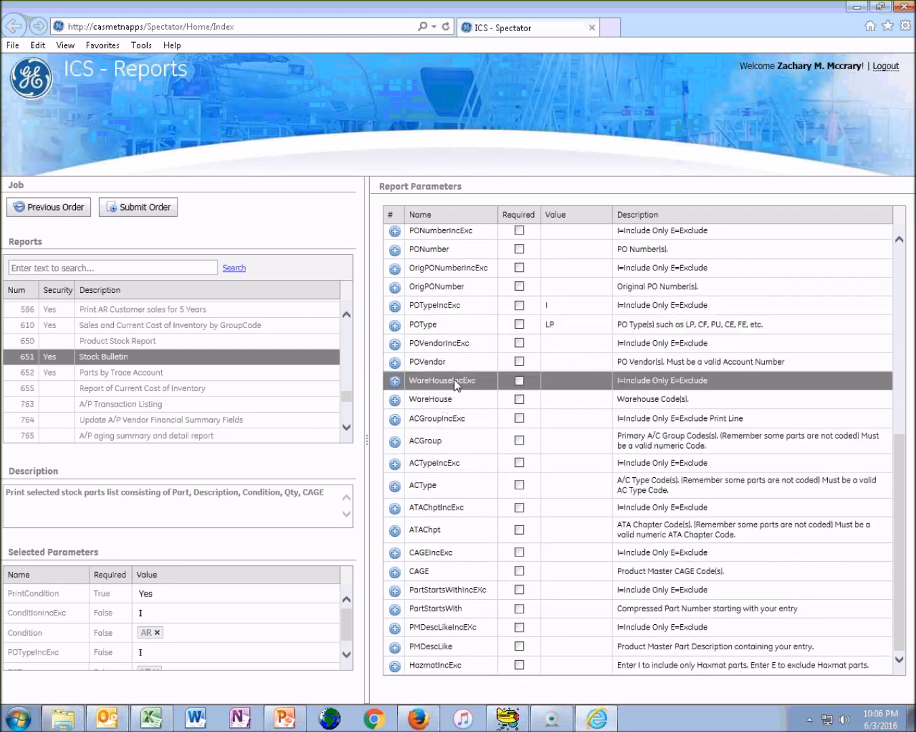
click(446, 415)
click(445, 415)
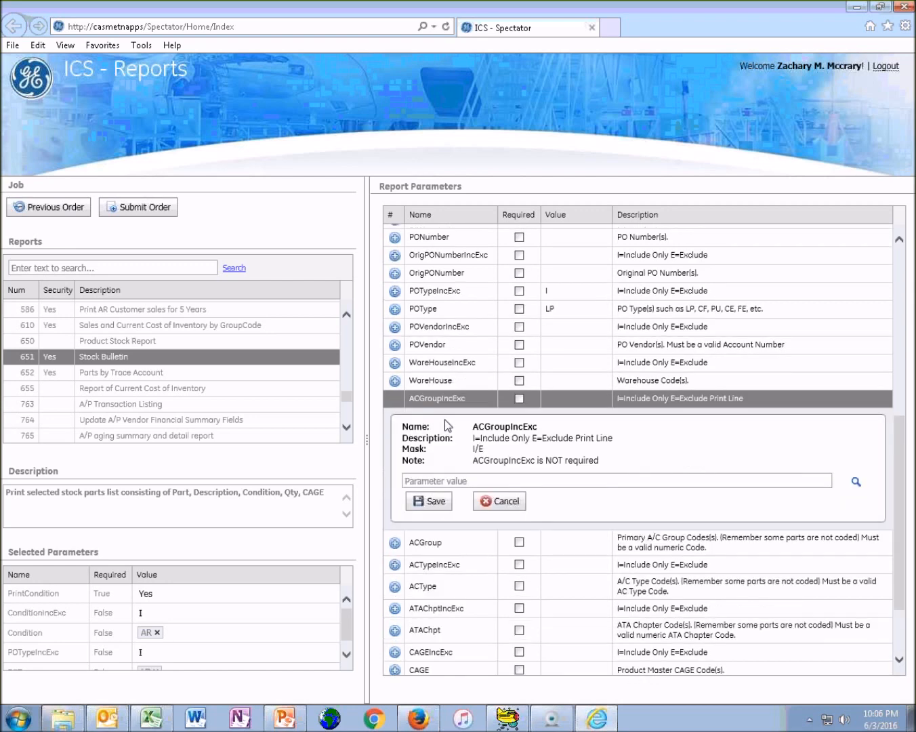
text(I)
key(Tab)
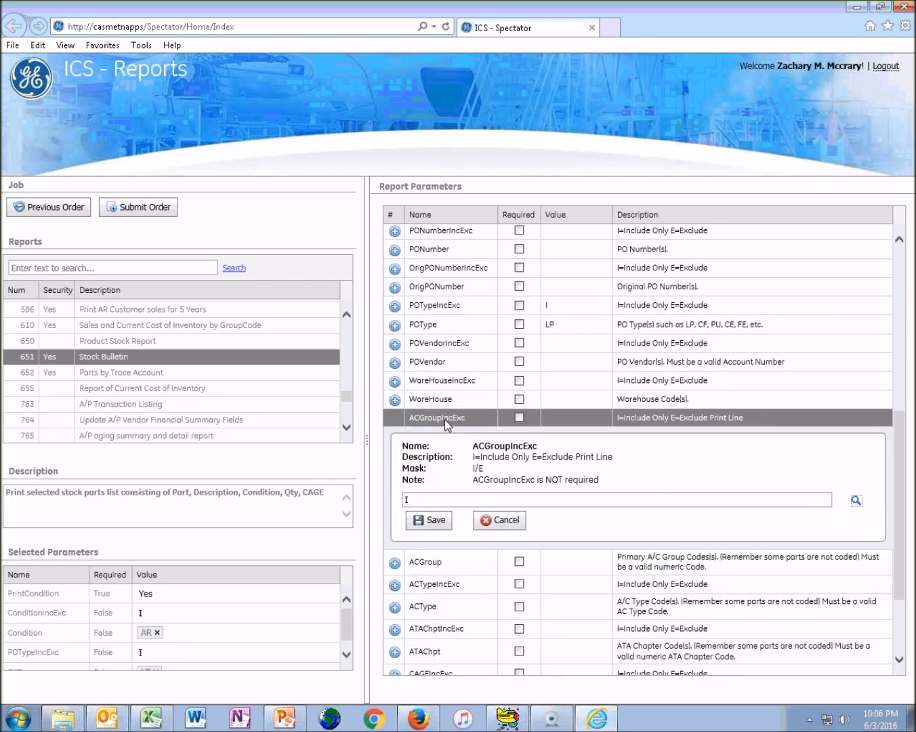
key(Return)
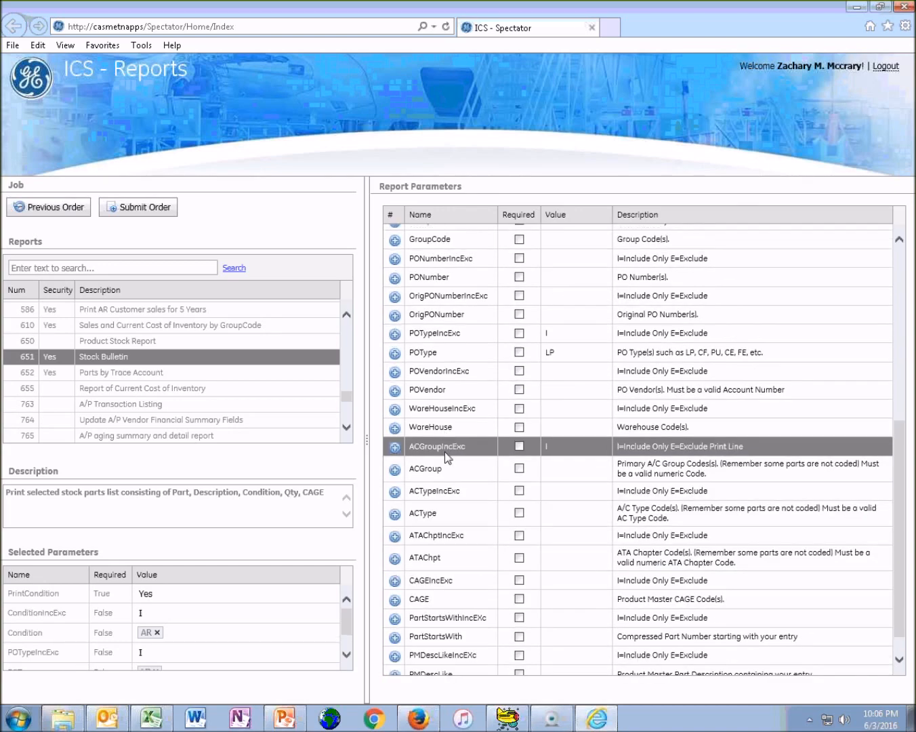
scroll(466, 384, down, 1)
click(443, 446)
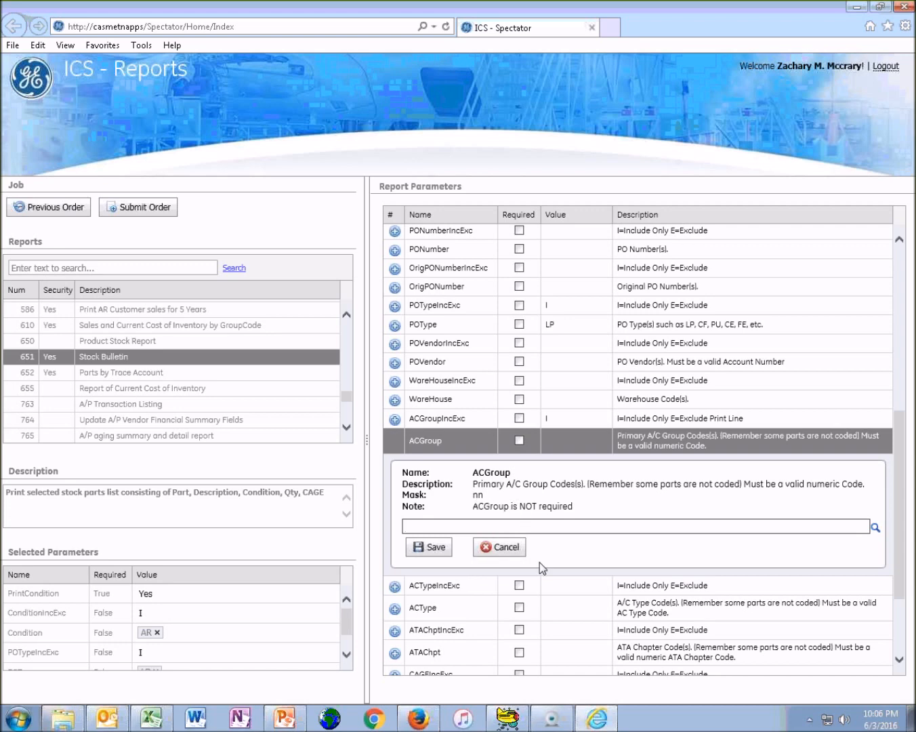
Switch to Inventory Control System, list the AC Groups codes from the Code Summary and look up the A320 Family code
click(508, 717)
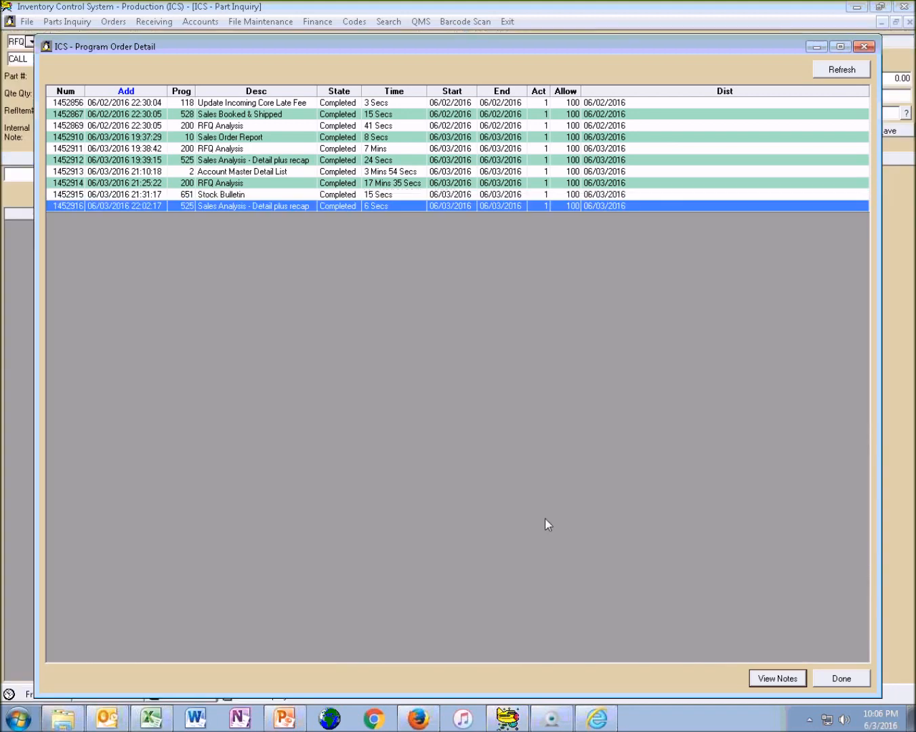
click(862, 47)
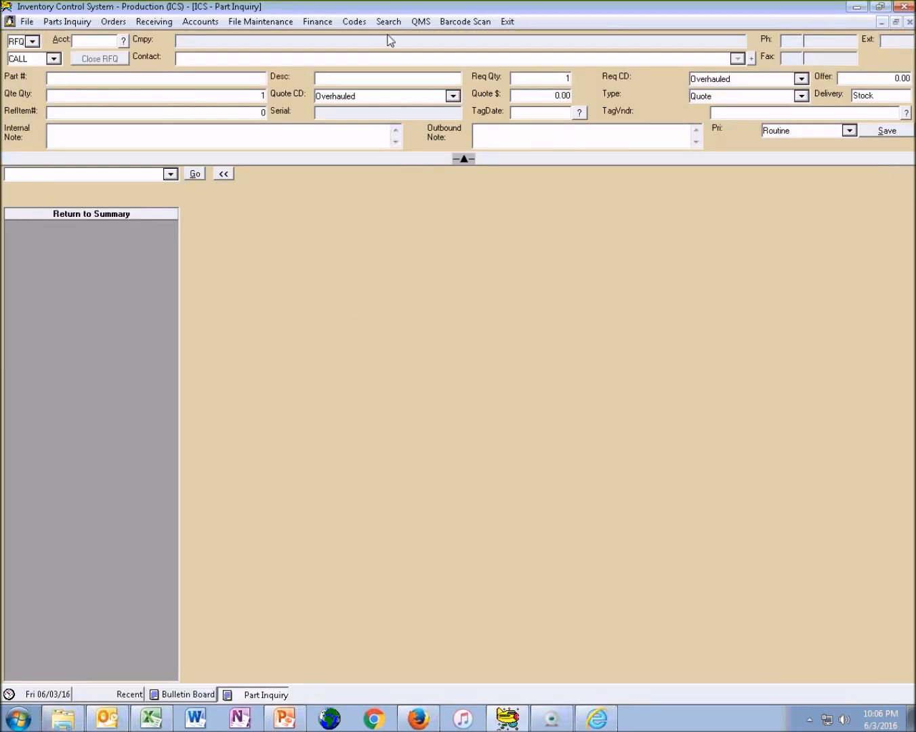
click(349, 24)
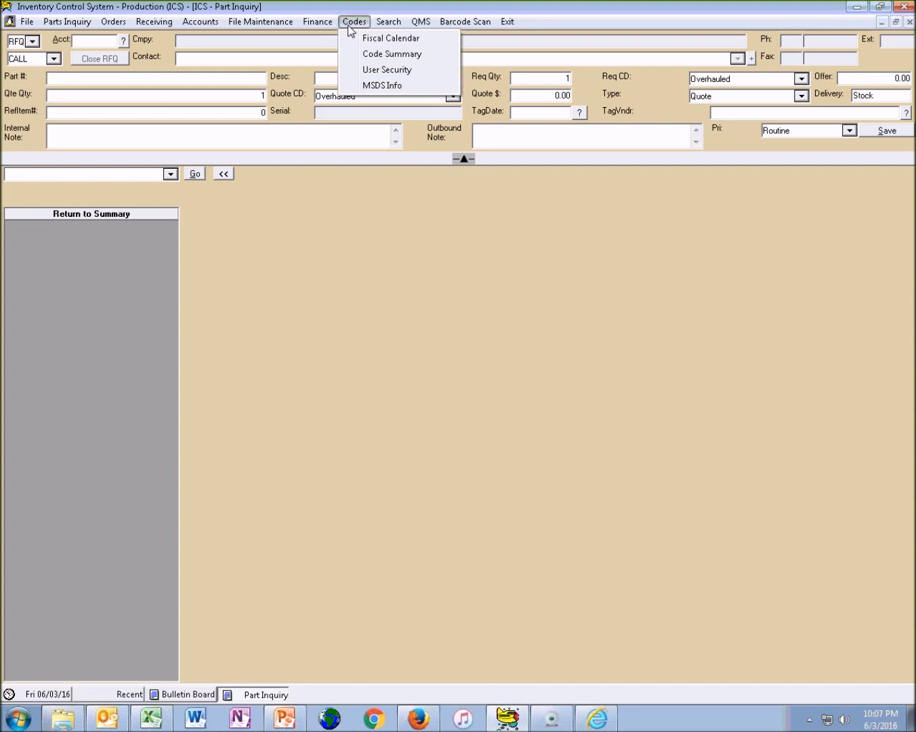
click(388, 55)
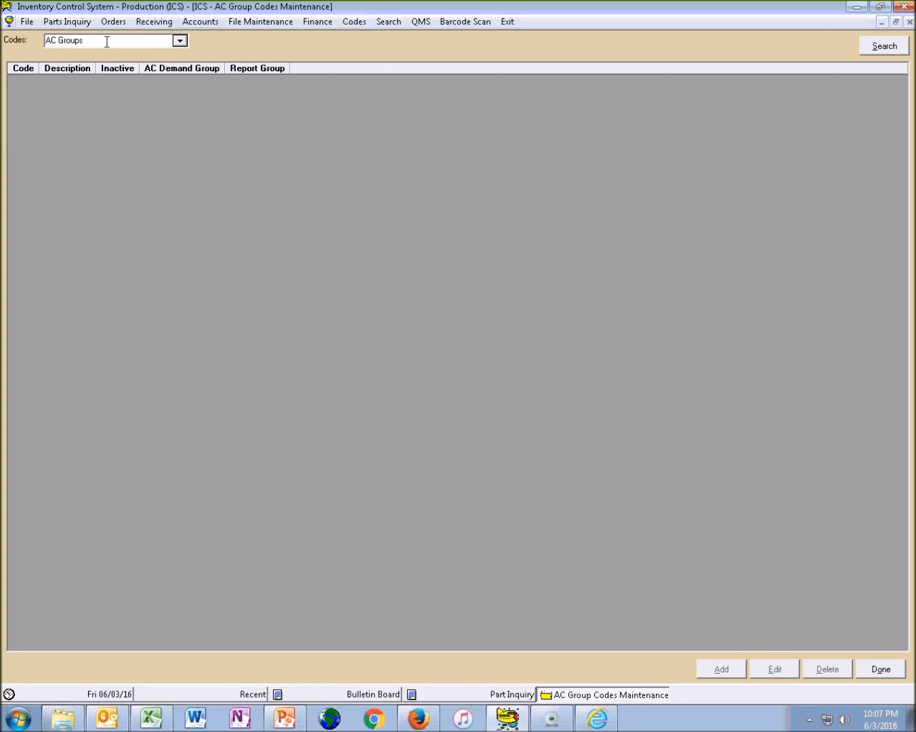
click(891, 51)
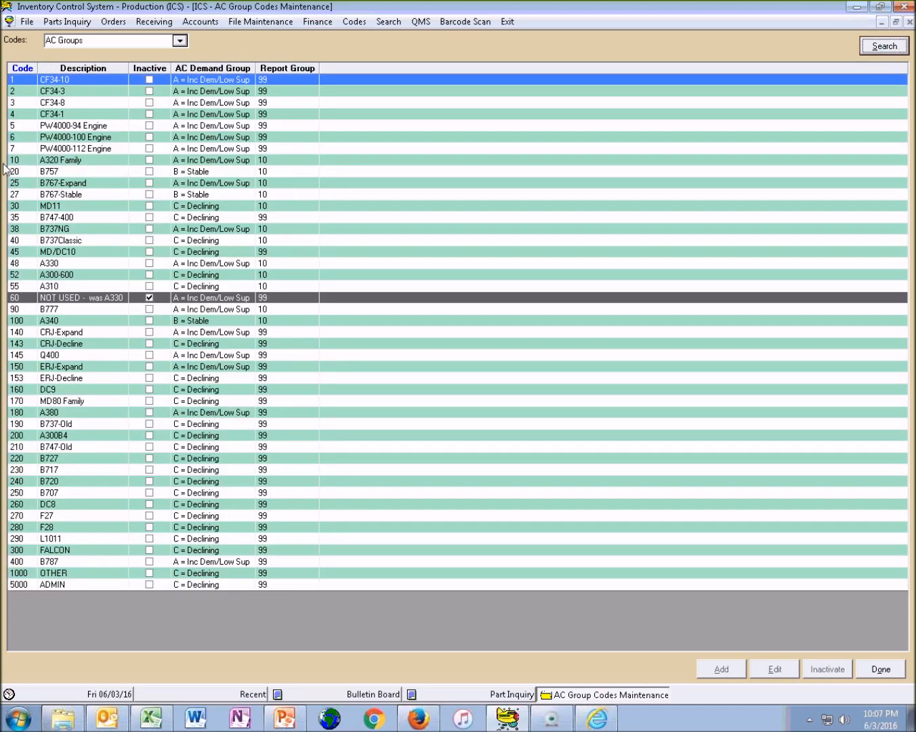
click(24, 139)
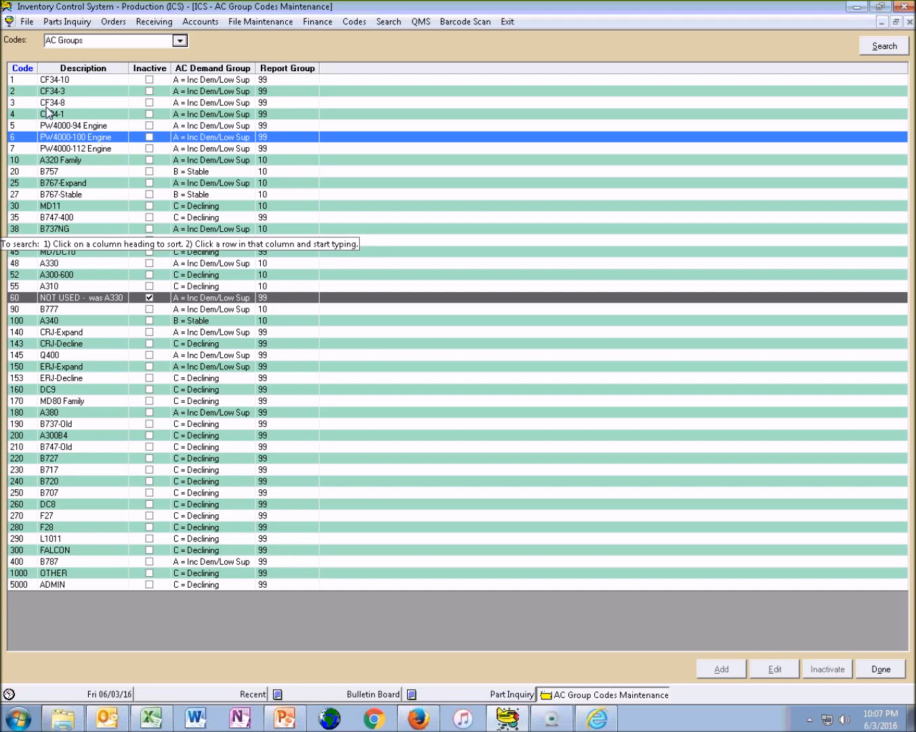
click(57, 161)
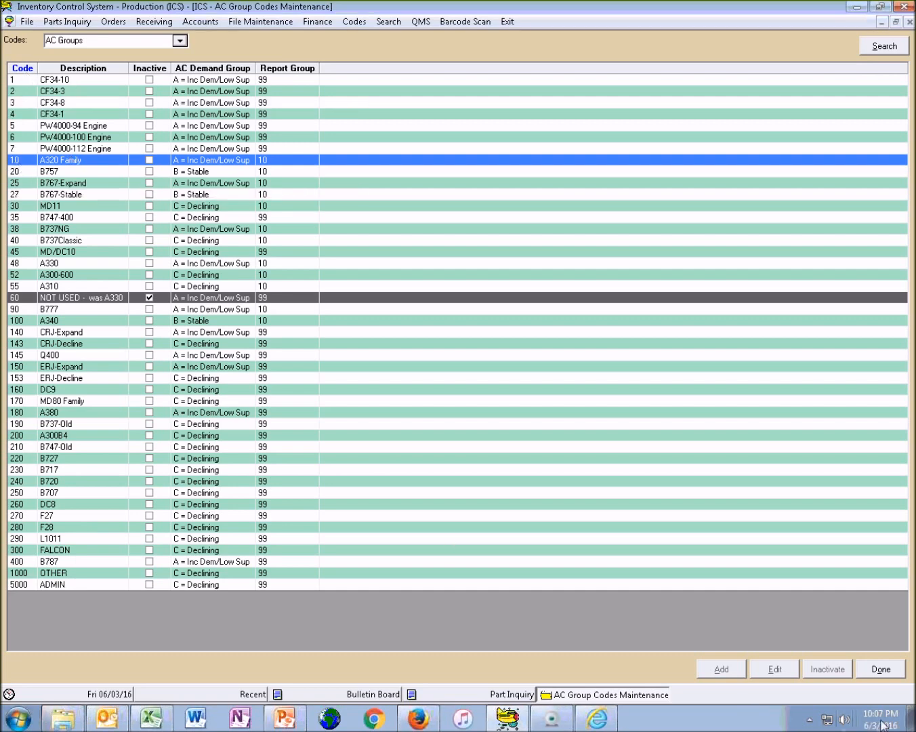
click(880, 669)
Switch back to ICS Reports, save the ACGroup parameter as 10 and select the POType parameter row
click(427, 722)
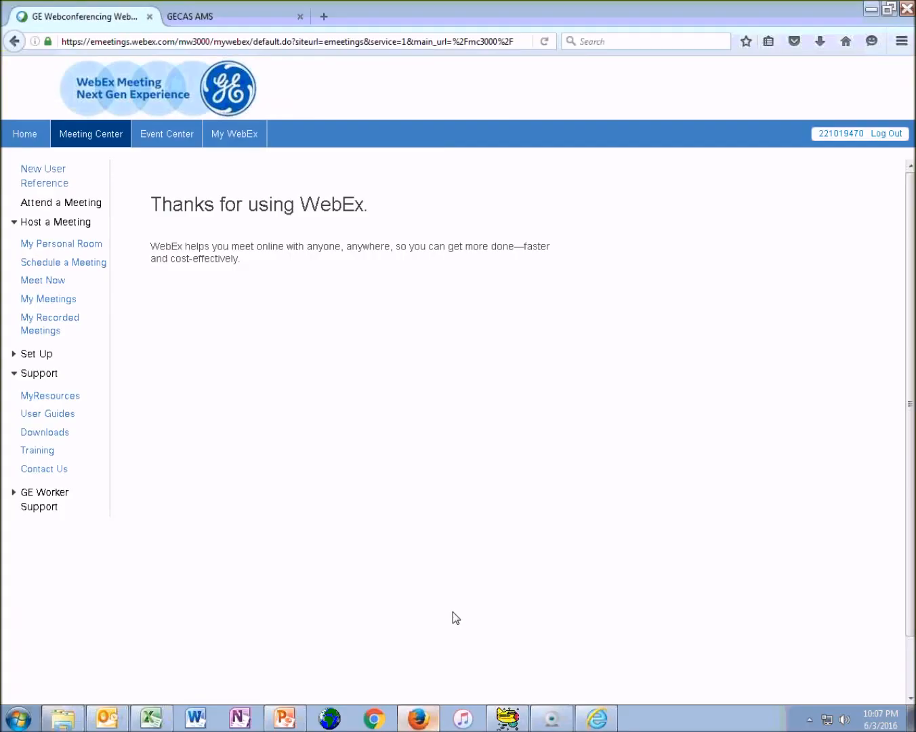
click(591, 723)
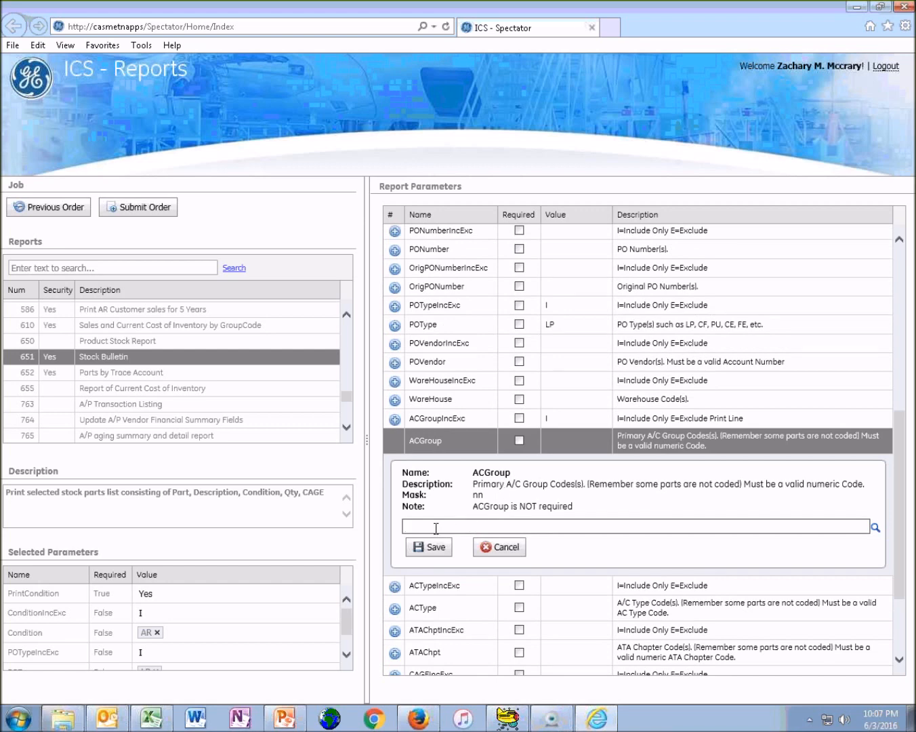
text(10)
click(419, 547)
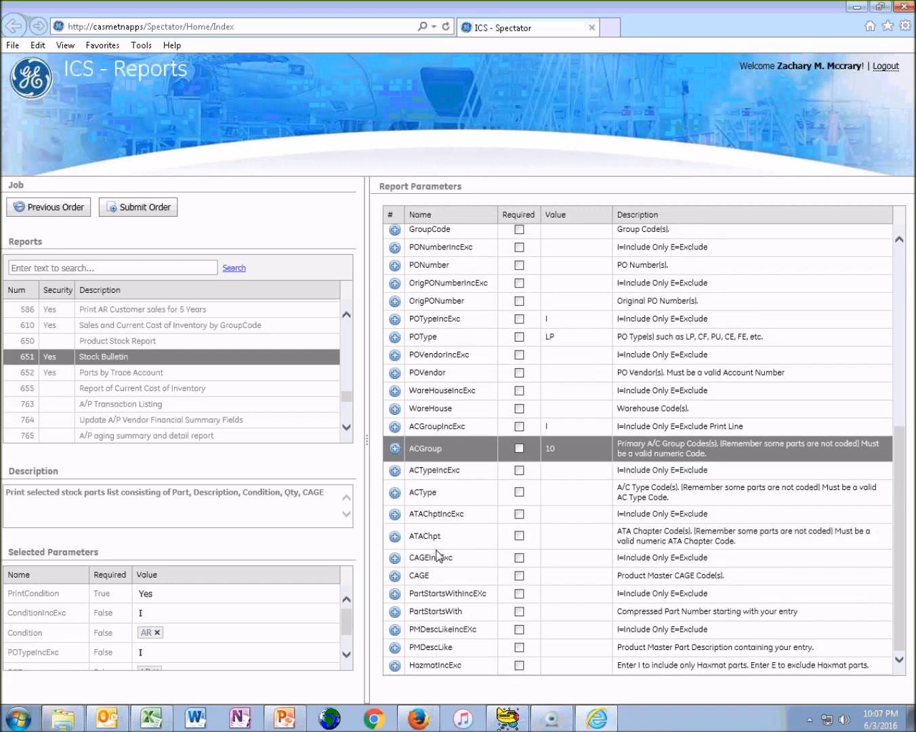
scroll(542, 501, up, 2)
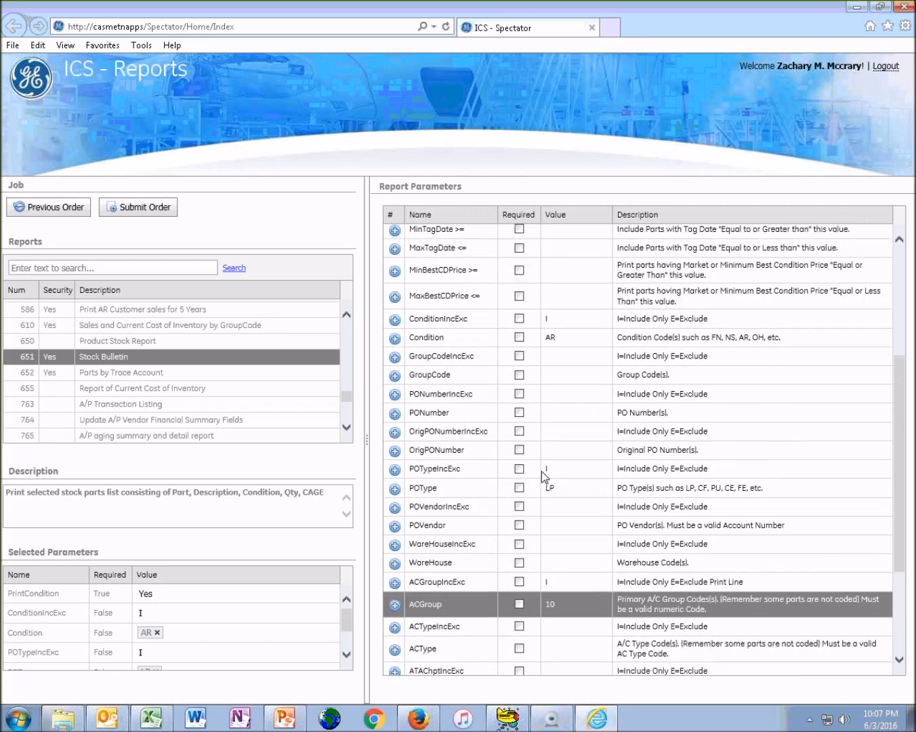
click(559, 490)
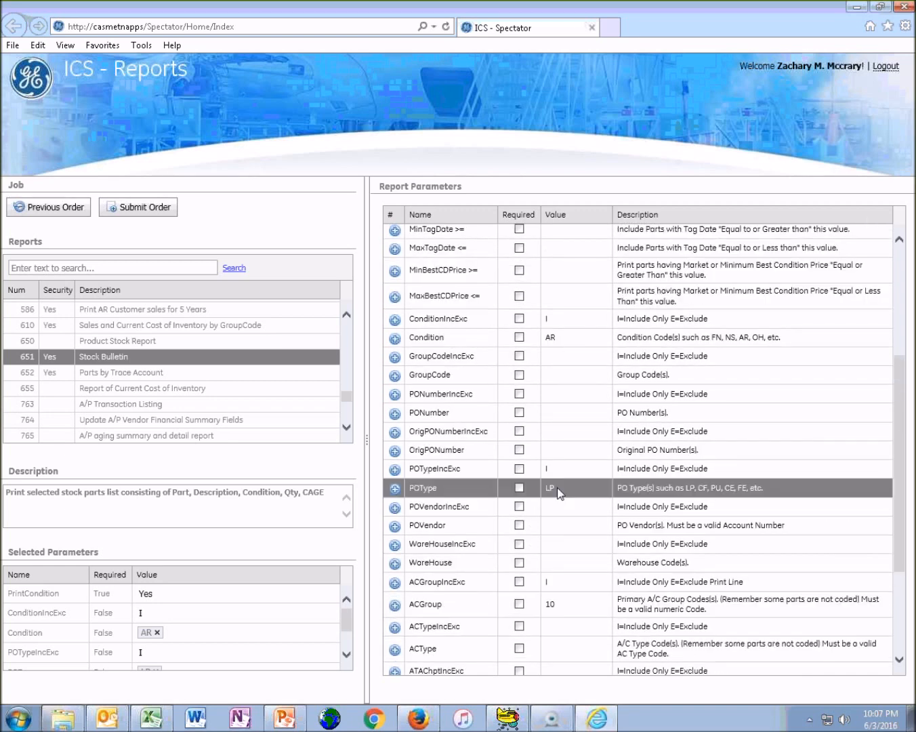
Submit the Stock Bulletin order for batch processing, confirm the submission and close the scheduling notice
scroll(559, 491, down, 3)
click(555, 449)
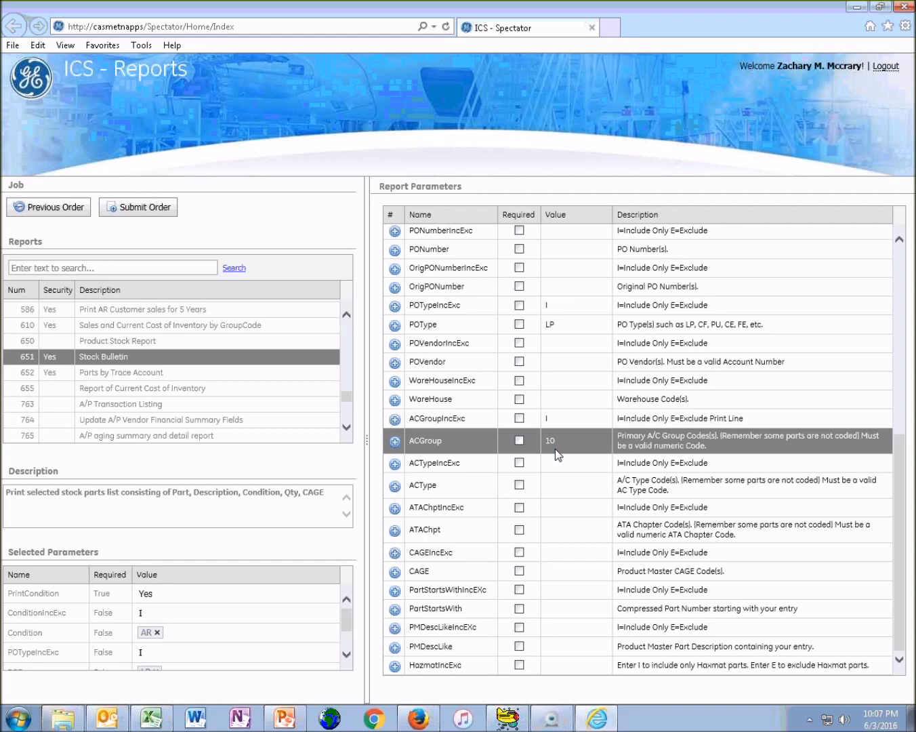
click(156, 209)
click(427, 414)
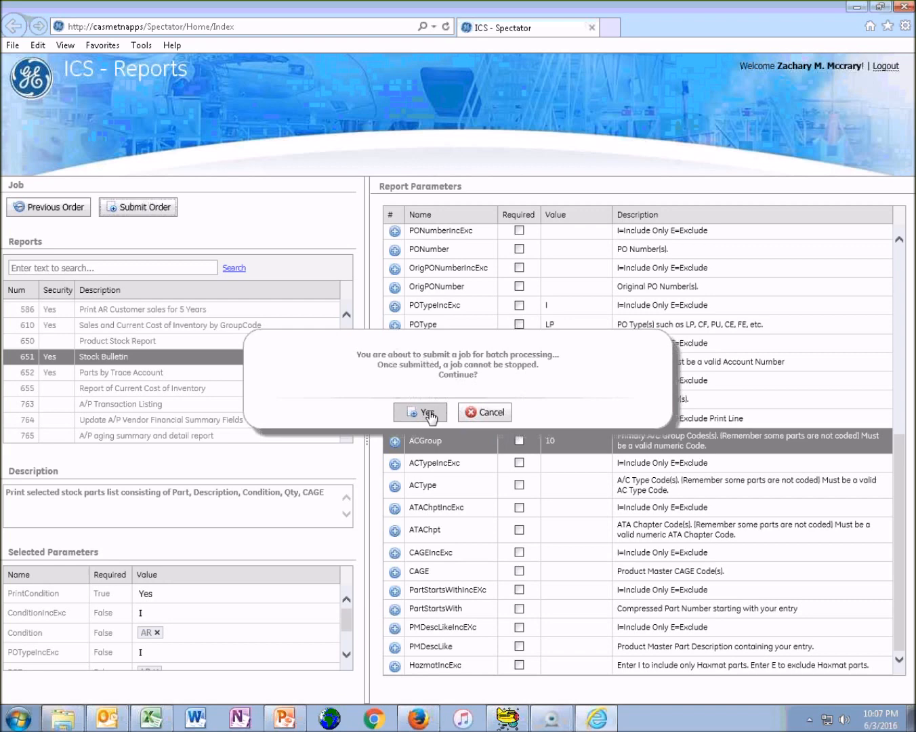
click(596, 419)
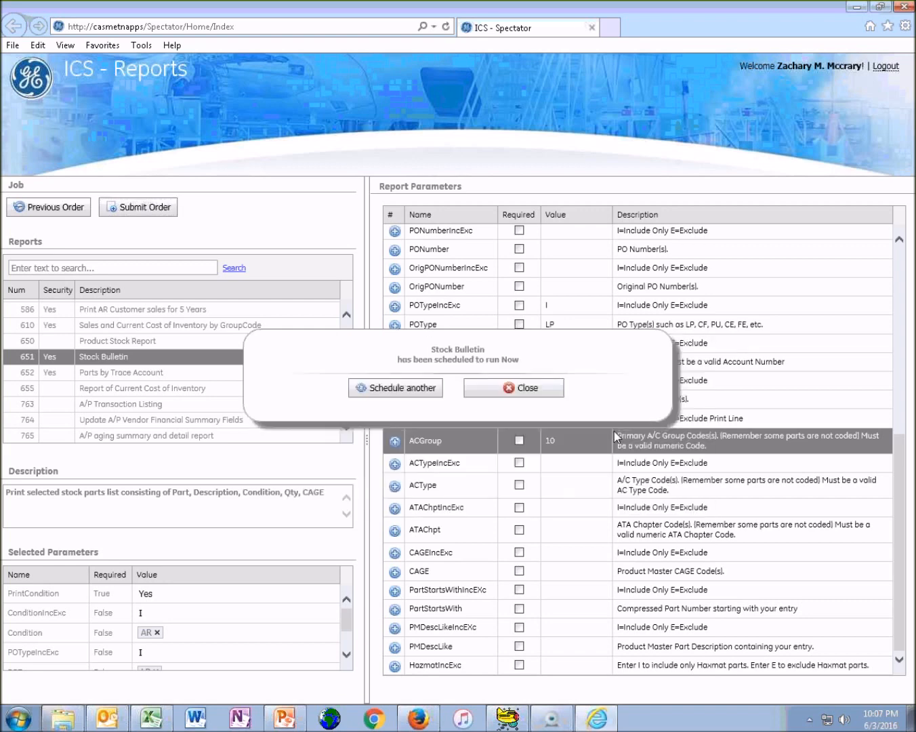
click(510, 390)
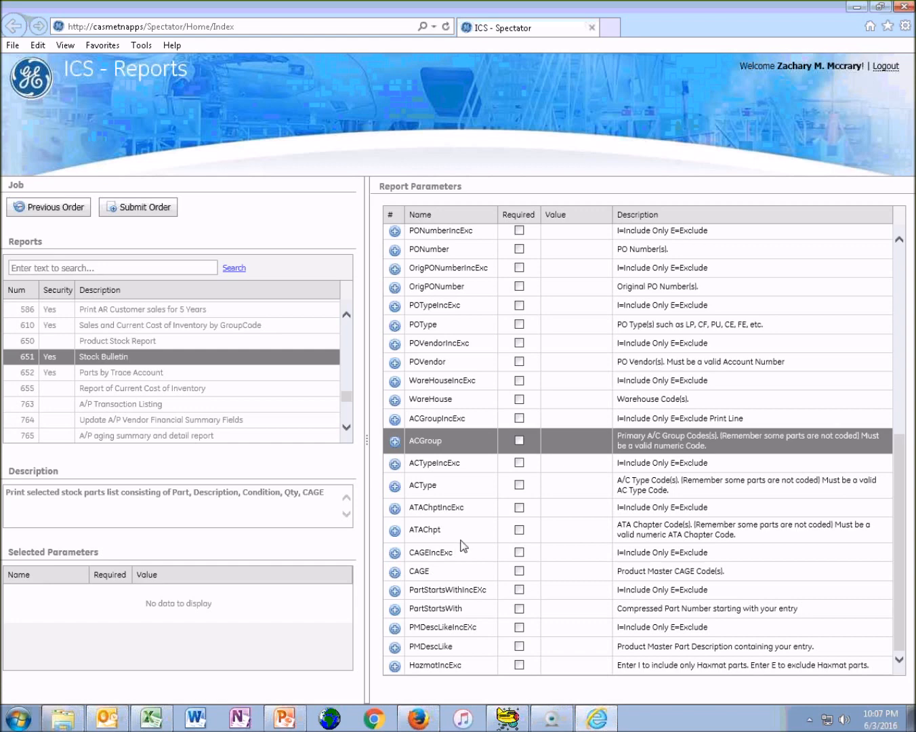
Examine the other Stock Bulletin filter parameters, including ATA chapter, PO number, warehouse, AC type and AC group
click(456, 512)
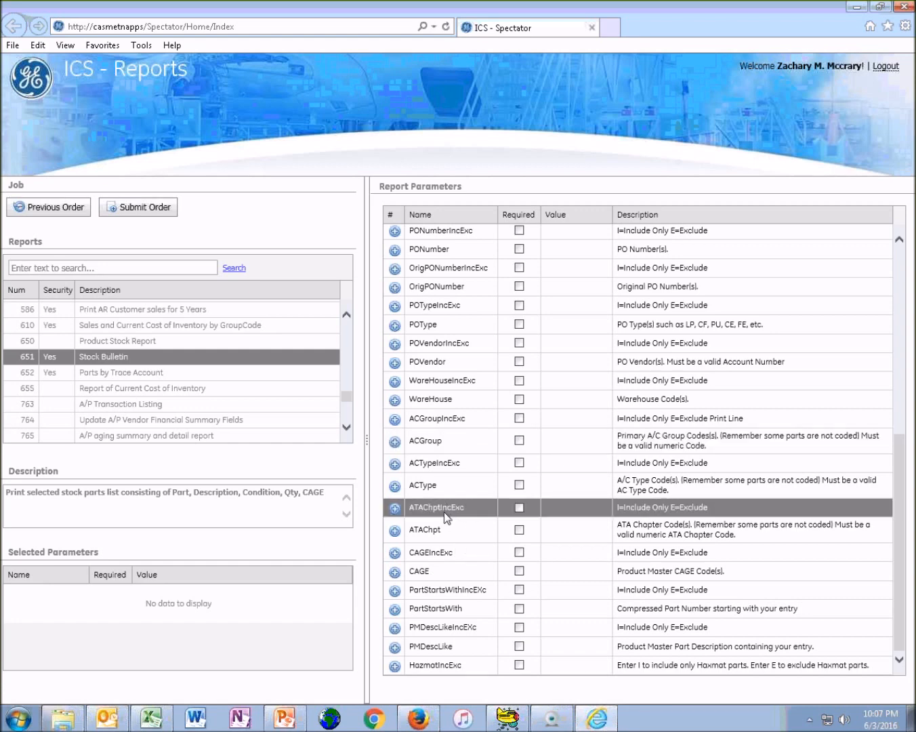
click(438, 531)
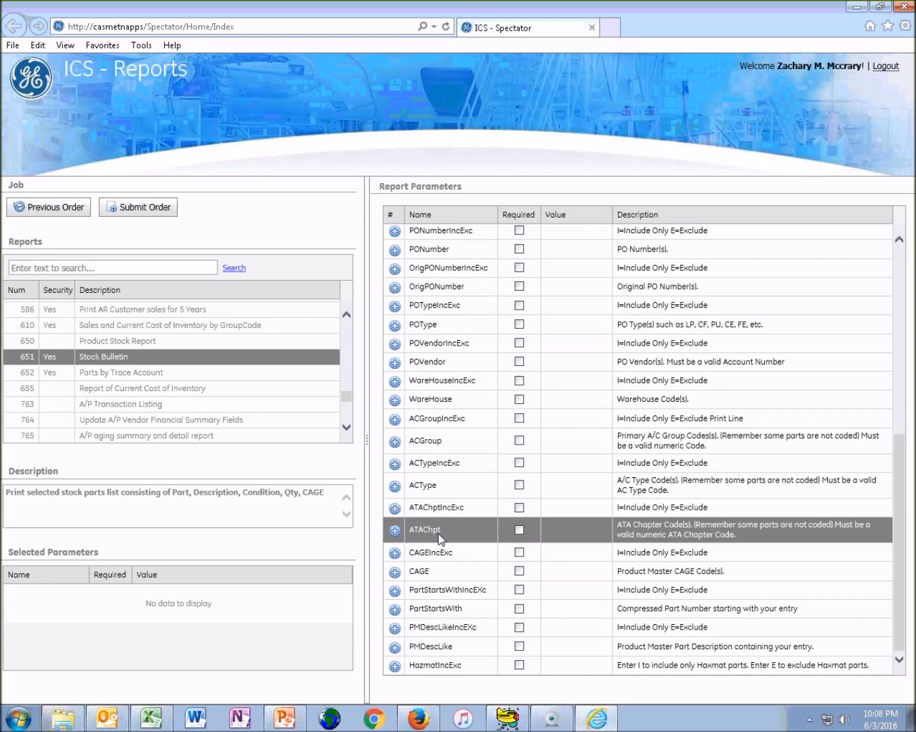
scroll(439, 506, up, 1)
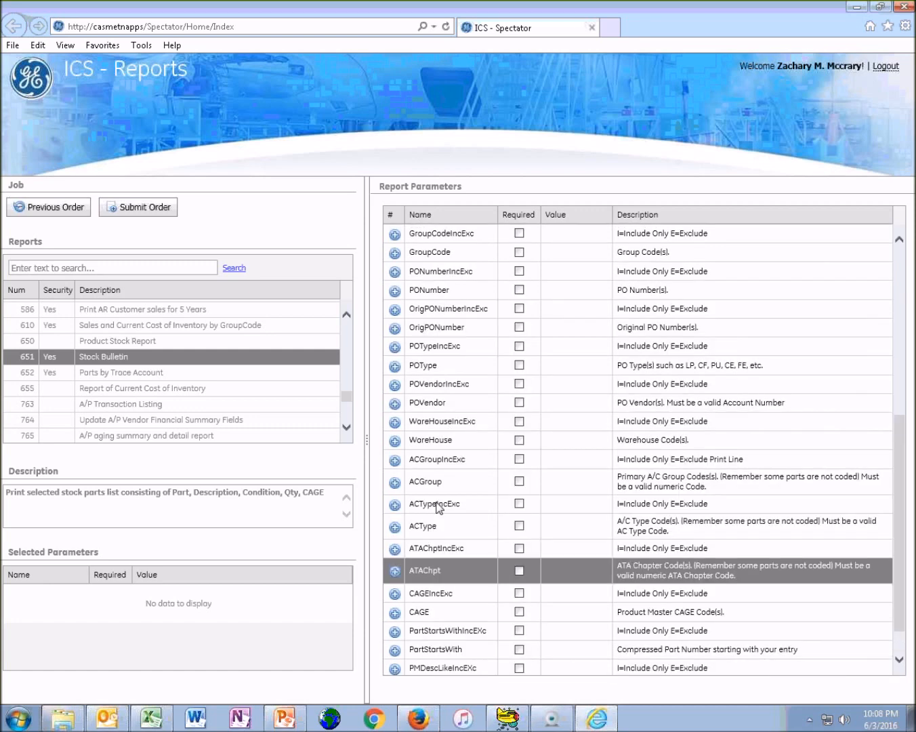
scroll(438, 507, up, 2)
scroll(433, 588, down, 3)
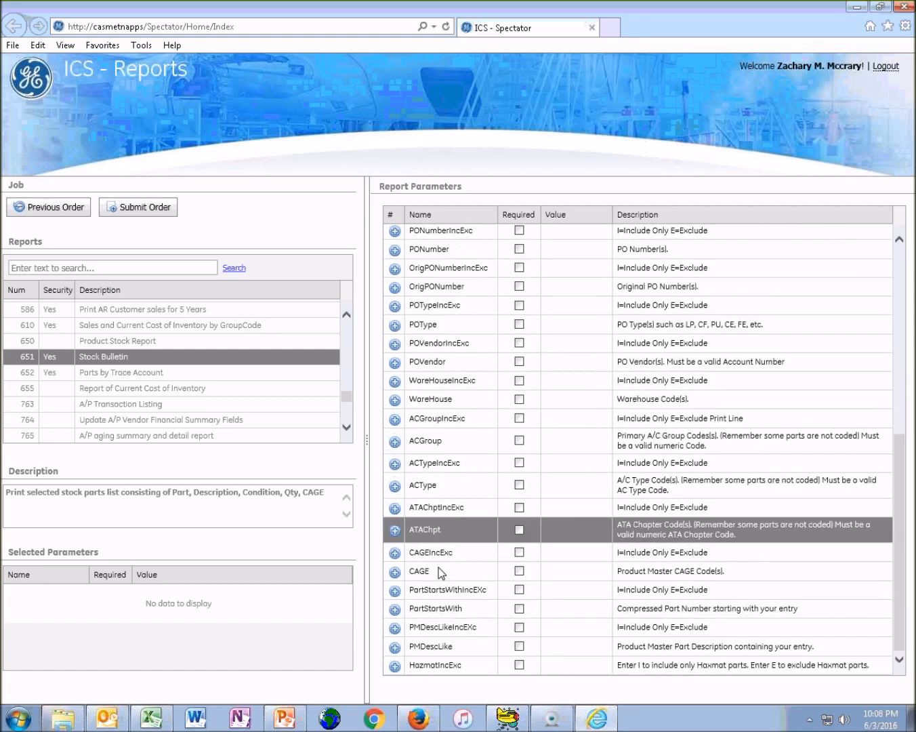
click(455, 250)
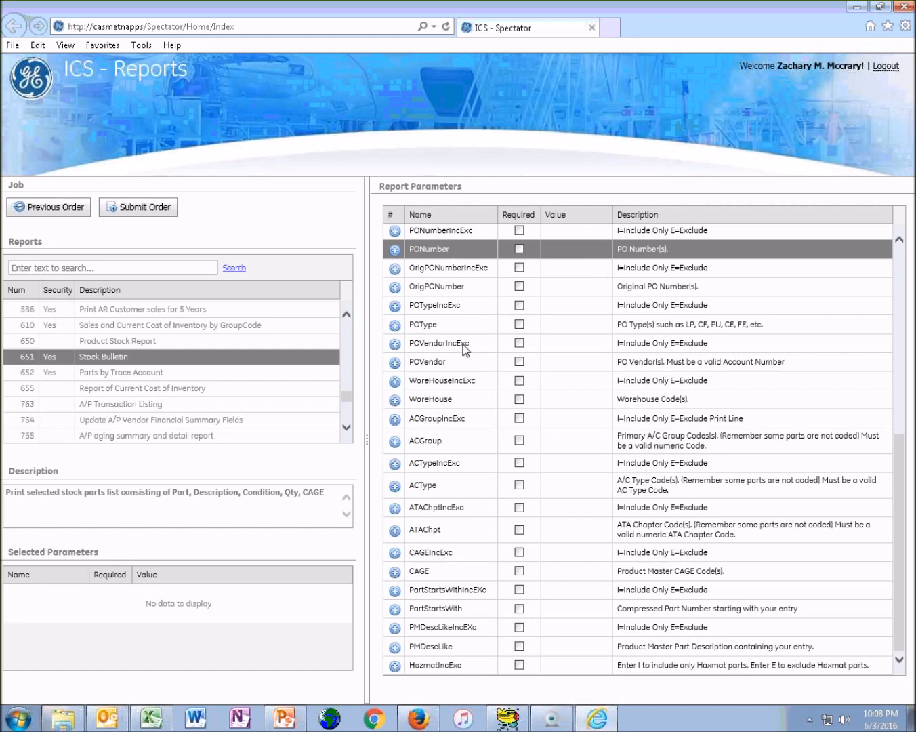
click(461, 386)
click(463, 398)
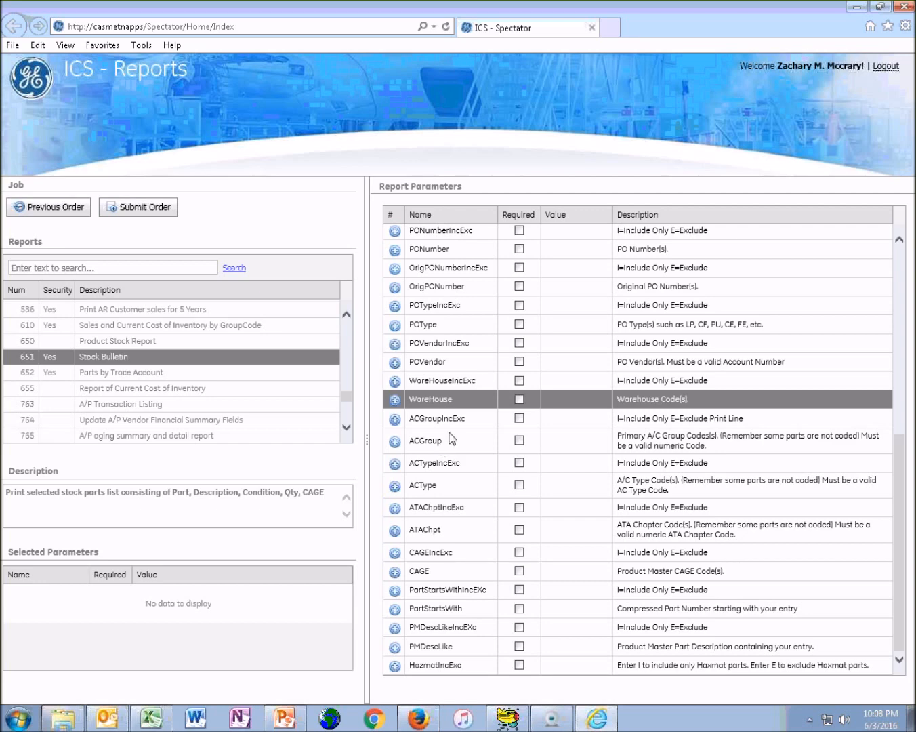
click(448, 465)
click(445, 484)
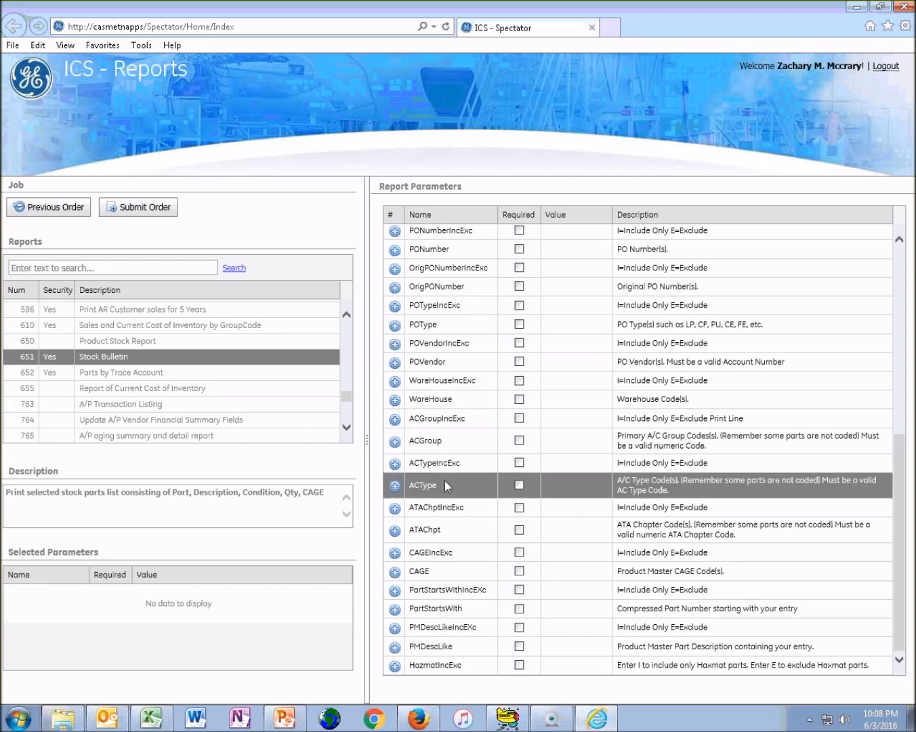
click(452, 464)
click(453, 445)
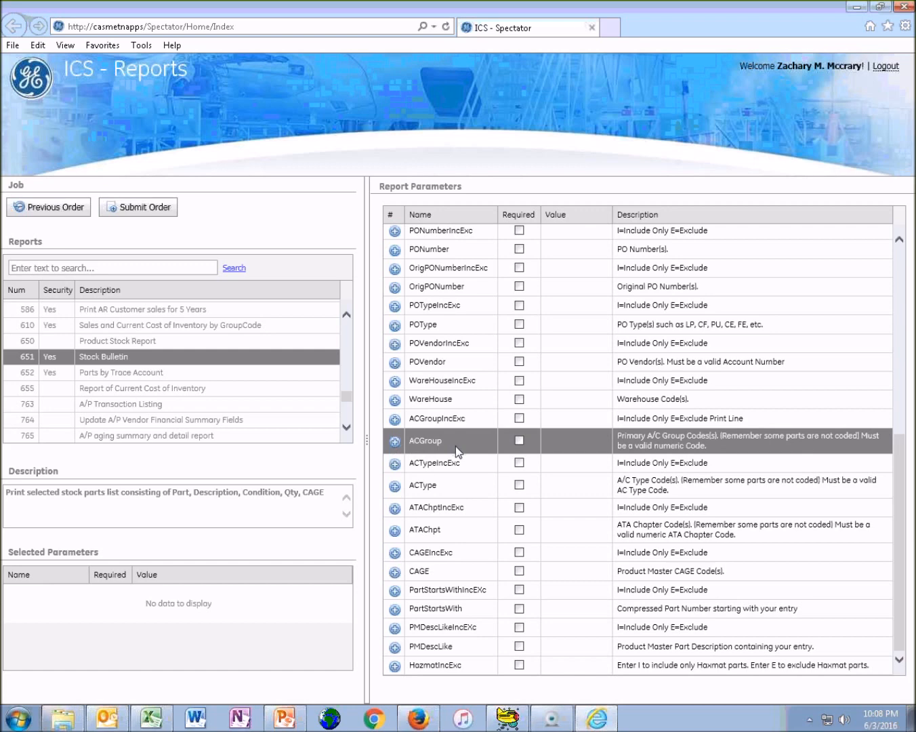
Check the ACType parameter's entry details and cancel without setting a value
double_click(458, 485)
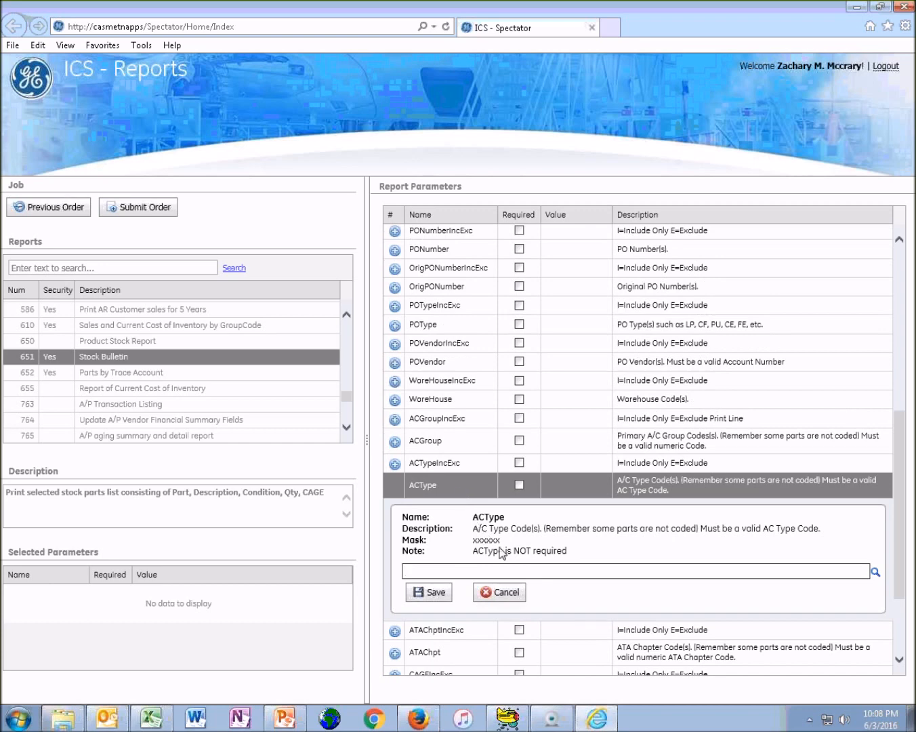
click(495, 594)
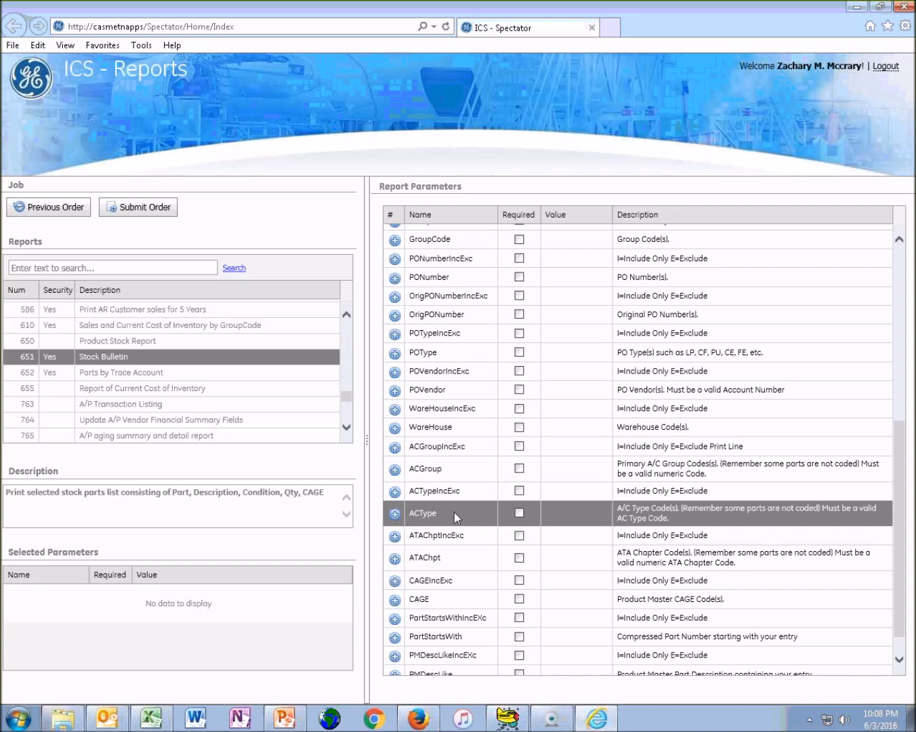
click(466, 498)
click(464, 507)
click(455, 445)
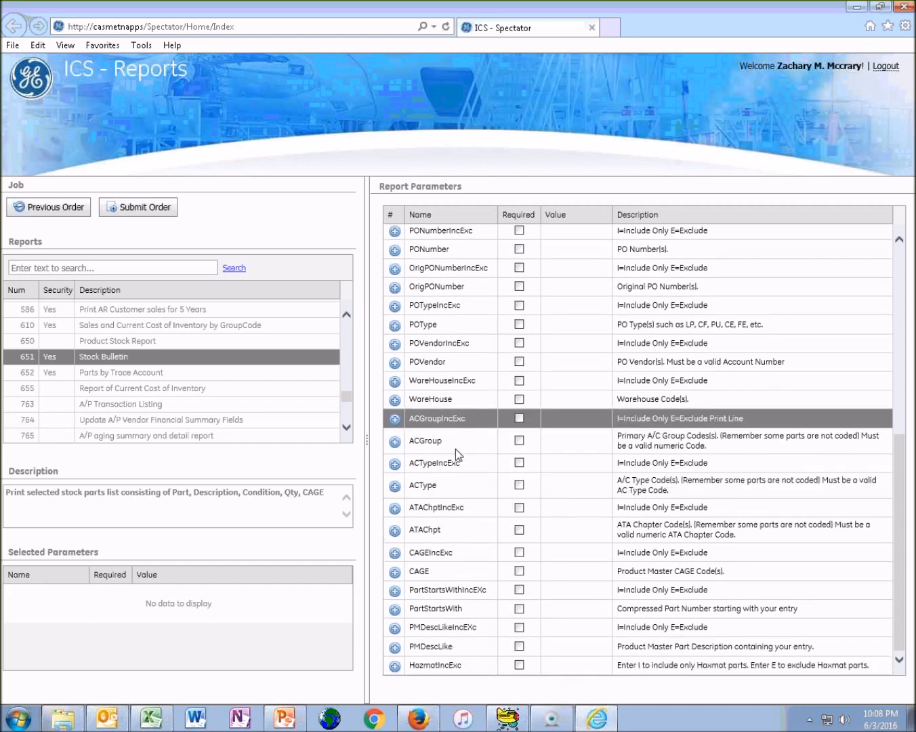
Review the PartStartsWithIncExc and PMDescLikeIncExc parameters and open the PMDescLike parameter for editing
click(453, 589)
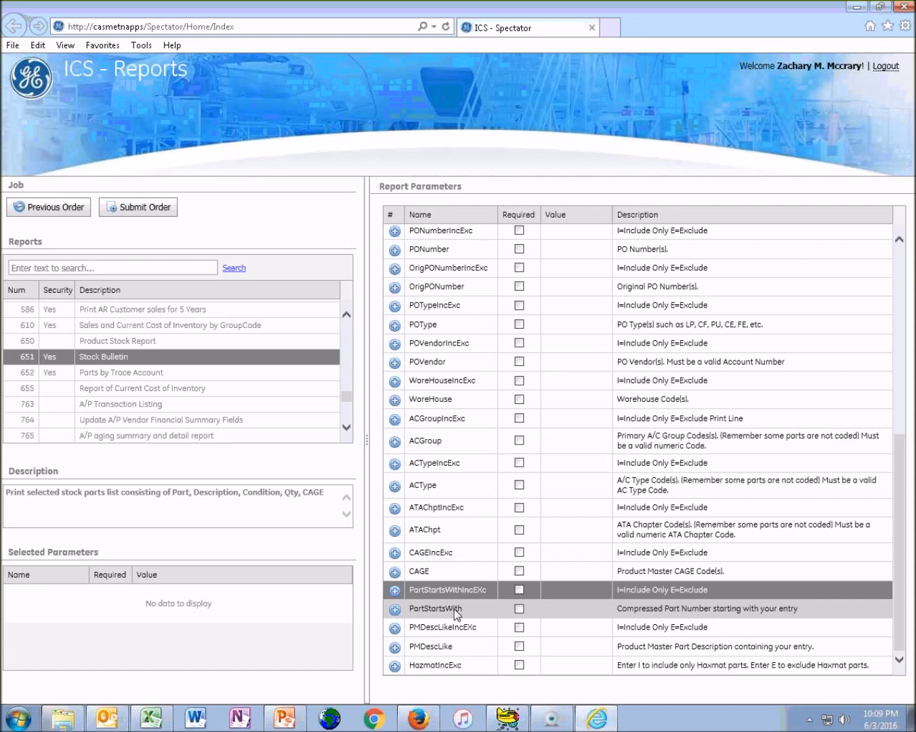
click(481, 625)
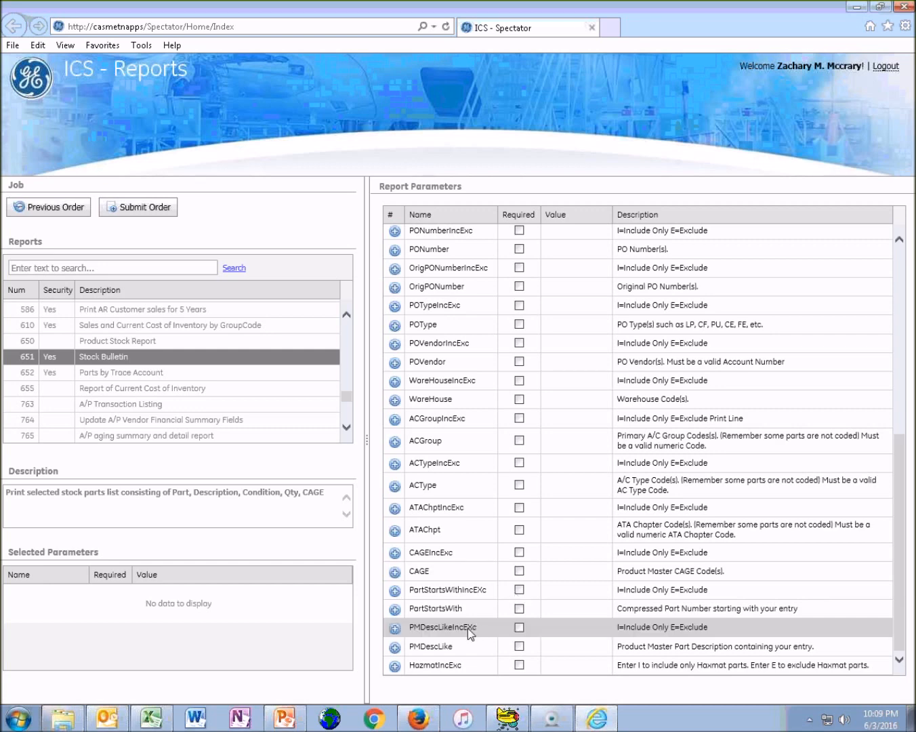
click(467, 628)
click(467, 645)
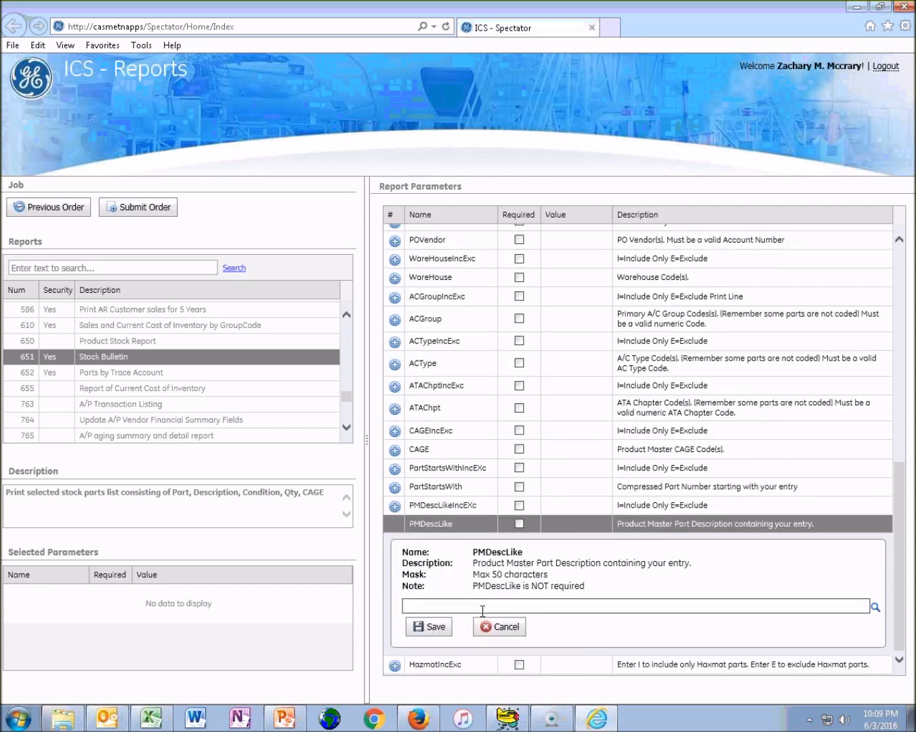
Try Wheel and Reverse as example part description text for the PMDescLike parameter
text(Wheel)
text(s)
key(BackSpace)
drag(476, 609, 370, 600)
scroll(467, 651, up, 3)
scroll(470, 652, down, 3)
text(Reverse)
key(BackSpace)
Replace the PMDescLike entry with Brake and save the parameter
key(ctrl+a)
text(Brake)
click(431, 627)
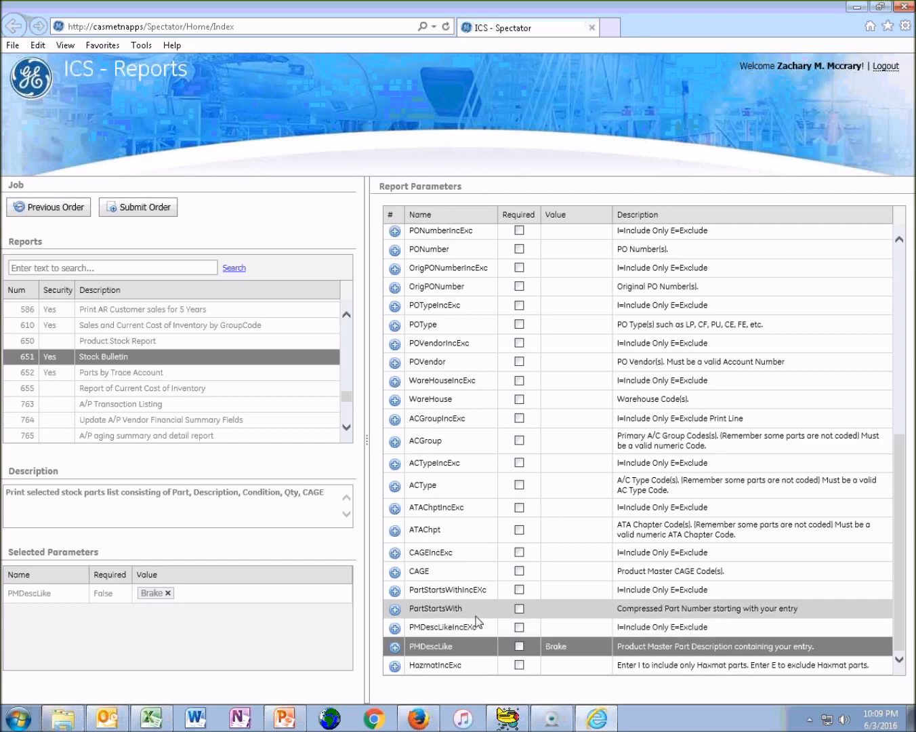
Select the HazmatIncExc parameter row and switch to the Batch Job (Reports) Training presentation in PowerPoint
click(456, 665)
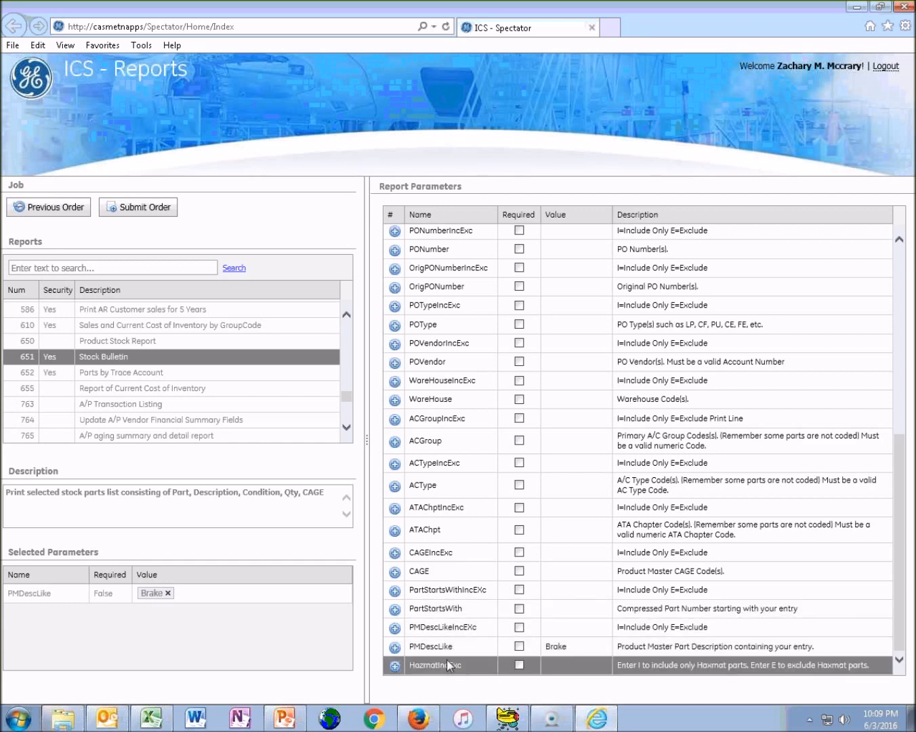
scroll(477, 323, up, 5)
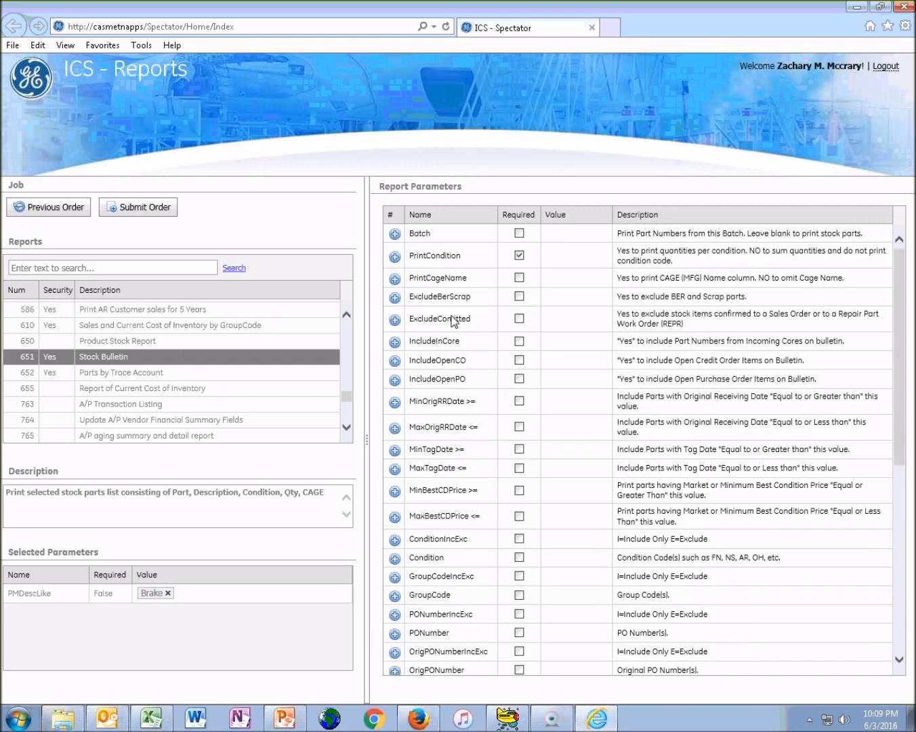
click(284, 717)
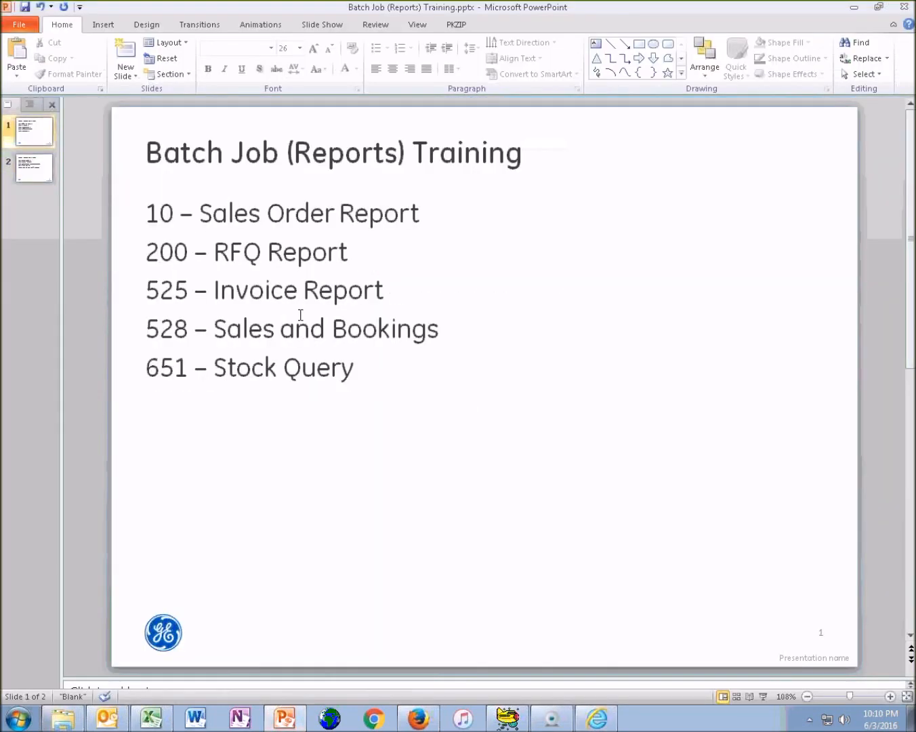
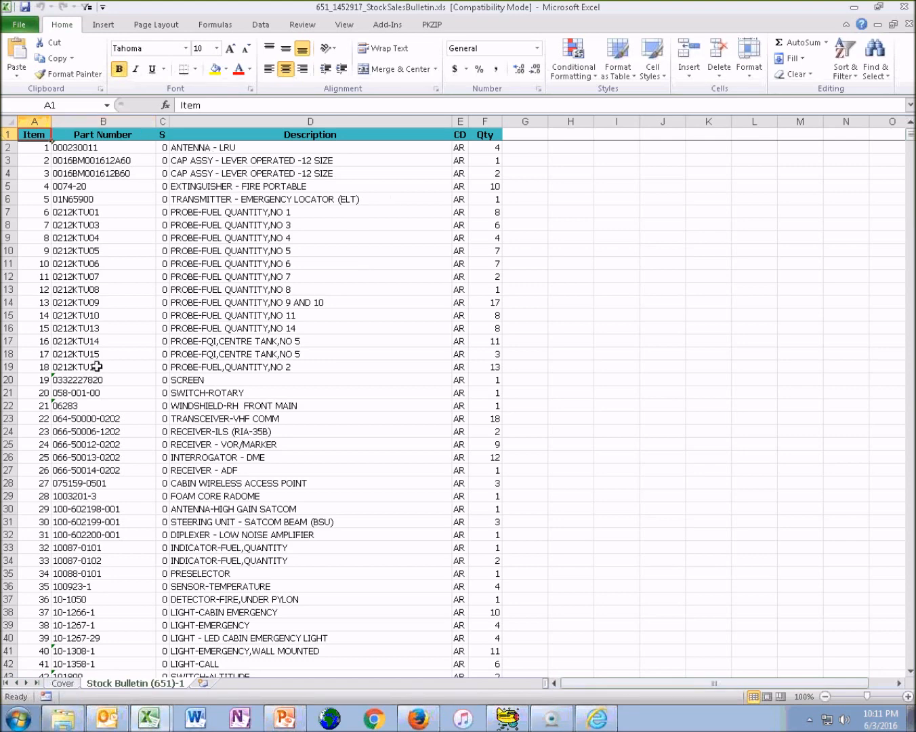
Look through the part rows of the Stock Bulletin (651)-1 sheet and select the whole Qty column
scroll(117, 400, down, 17)
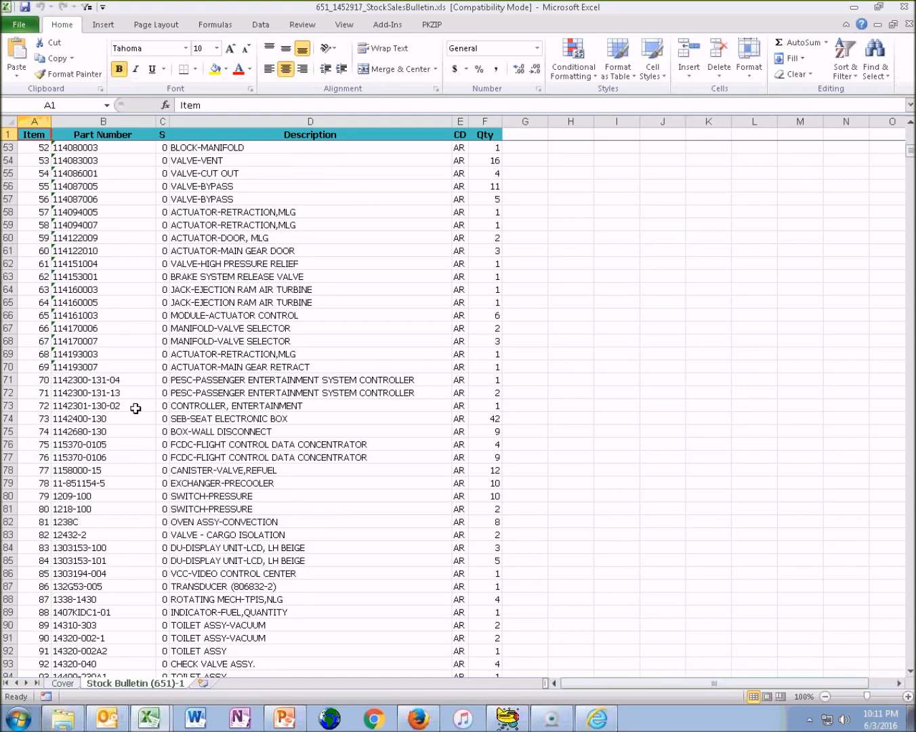
scroll(136, 408, down, 20)
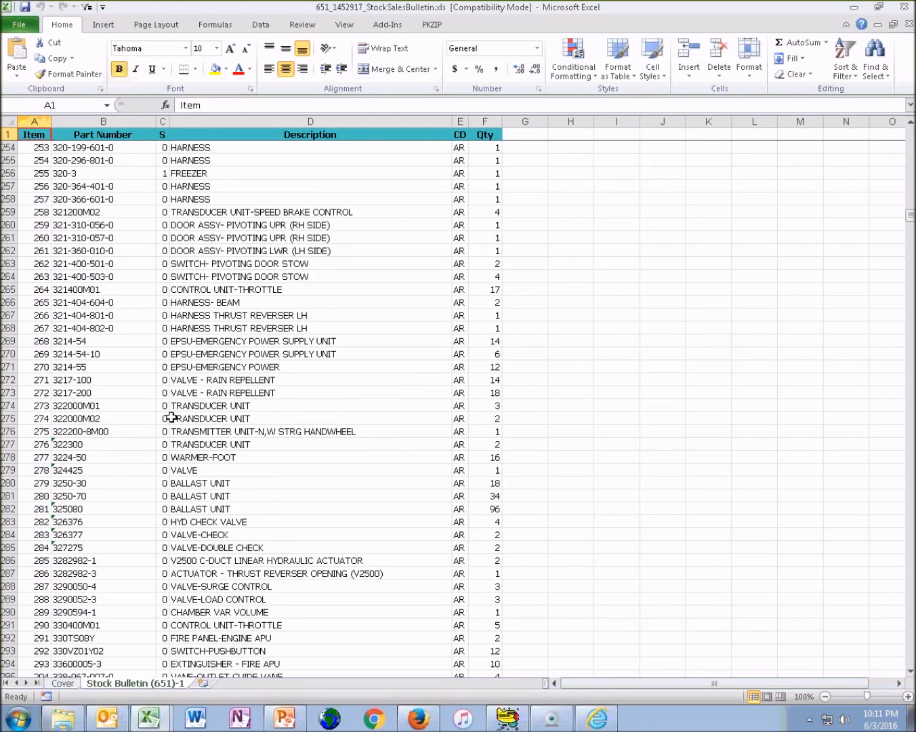
drag(910, 214, 911, 139)
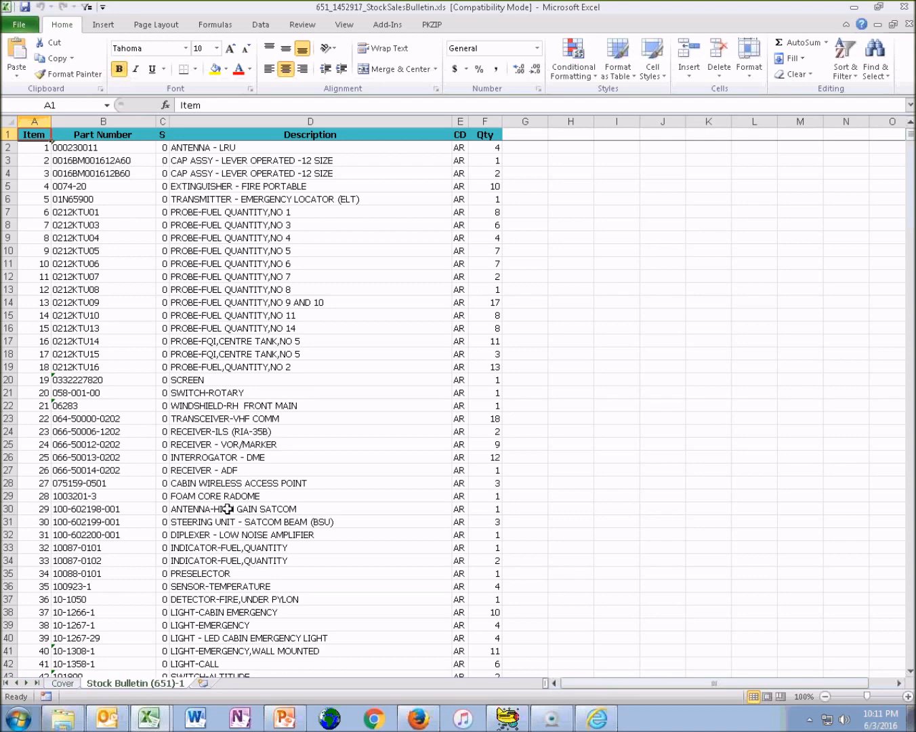
click(484, 122)
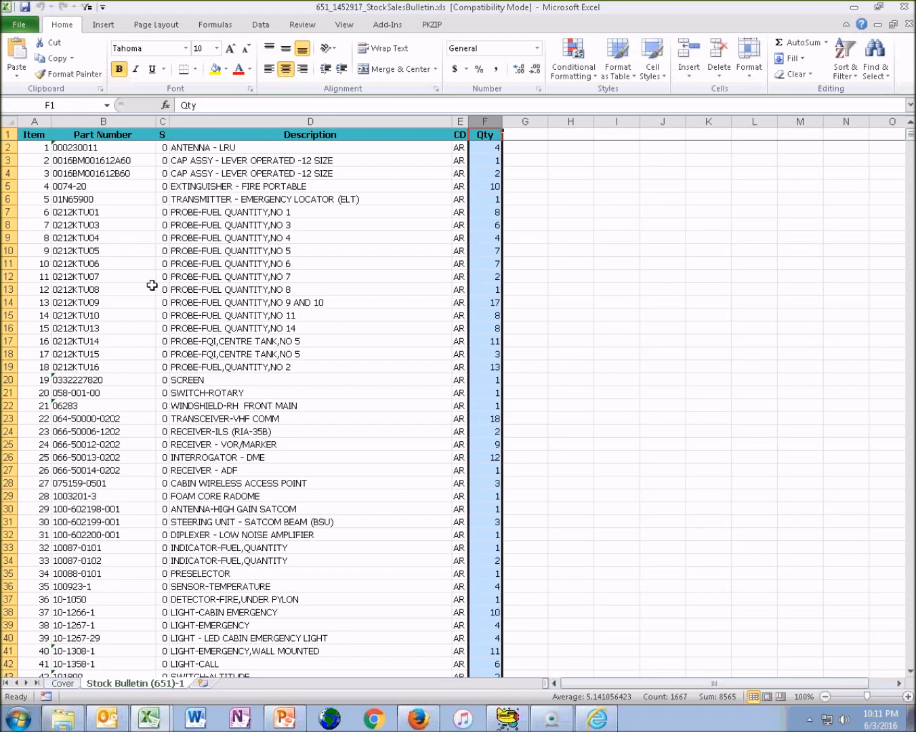
Examine the Part Number column of the Stock Bulletin sheet, selecting its cells from row 1 through row 49
scroll(151, 285, down, 9)
scroll(153, 290, up, 9)
key(ctrl+Home)
scroll(77, 405, down, 6)
scroll(77, 405, down, 1)
drag(78, 483, 89, 95)
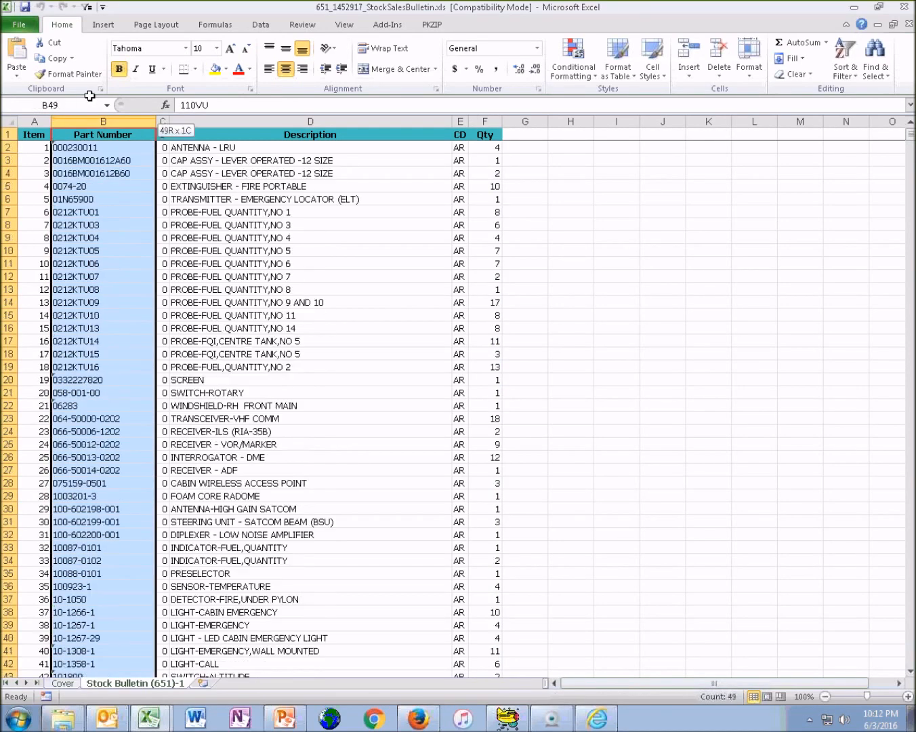
scroll(114, 325, down, 1)
scroll(113, 325, down, 5)
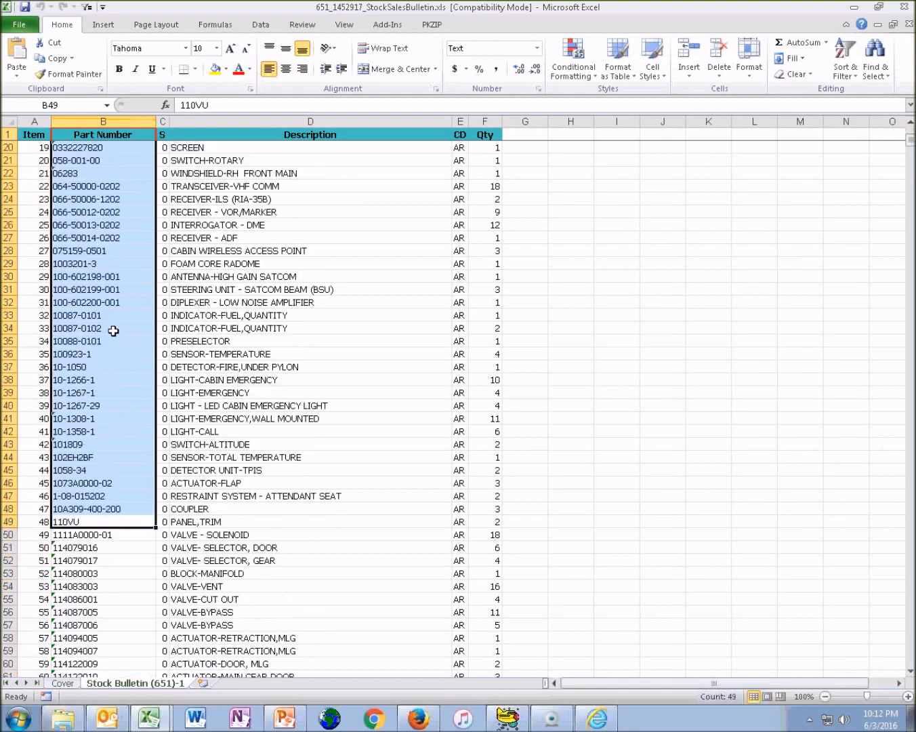
scroll(112, 330, down, 6)
scroll(115, 325, up, 12)
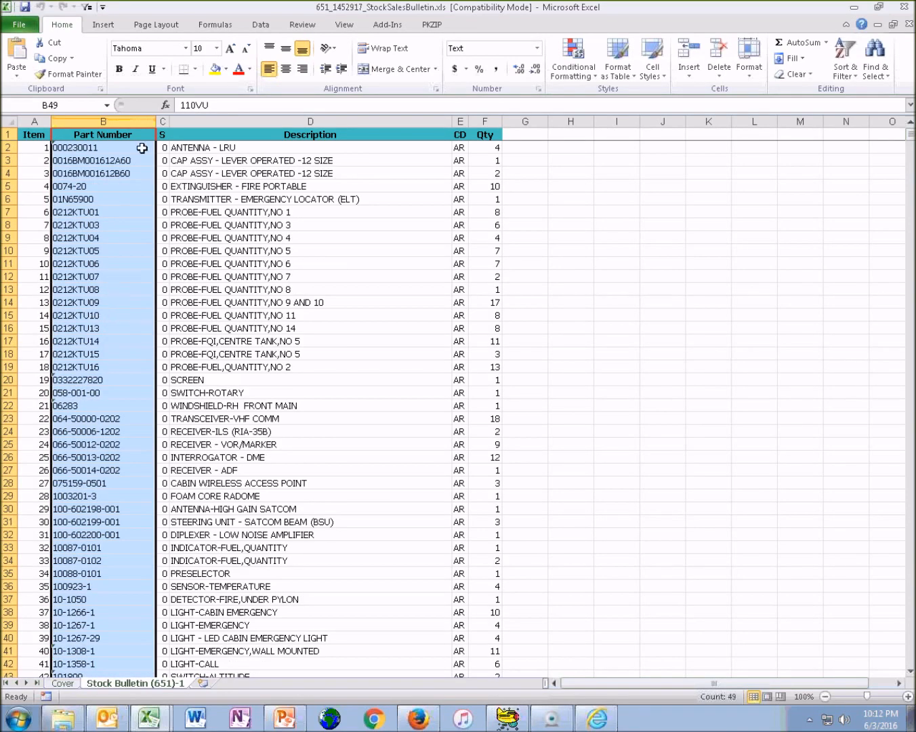
Compare the Cover sheet's report parameters with the Stock Bulletin (651)-1 sheet, ending on the Stock Bulletin sheet
click(63, 683)
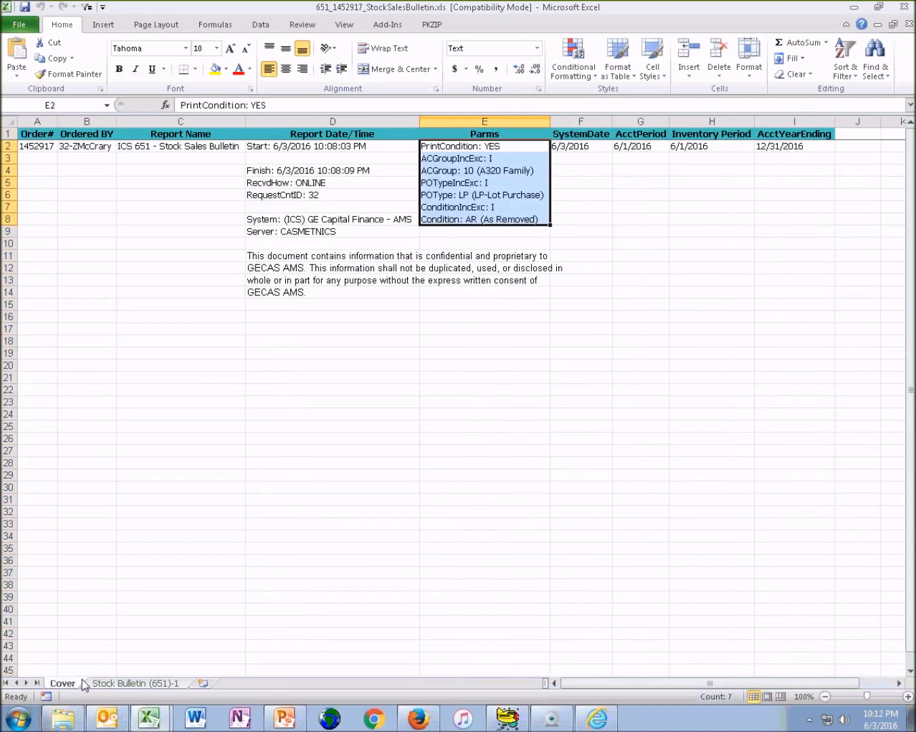
click(132, 683)
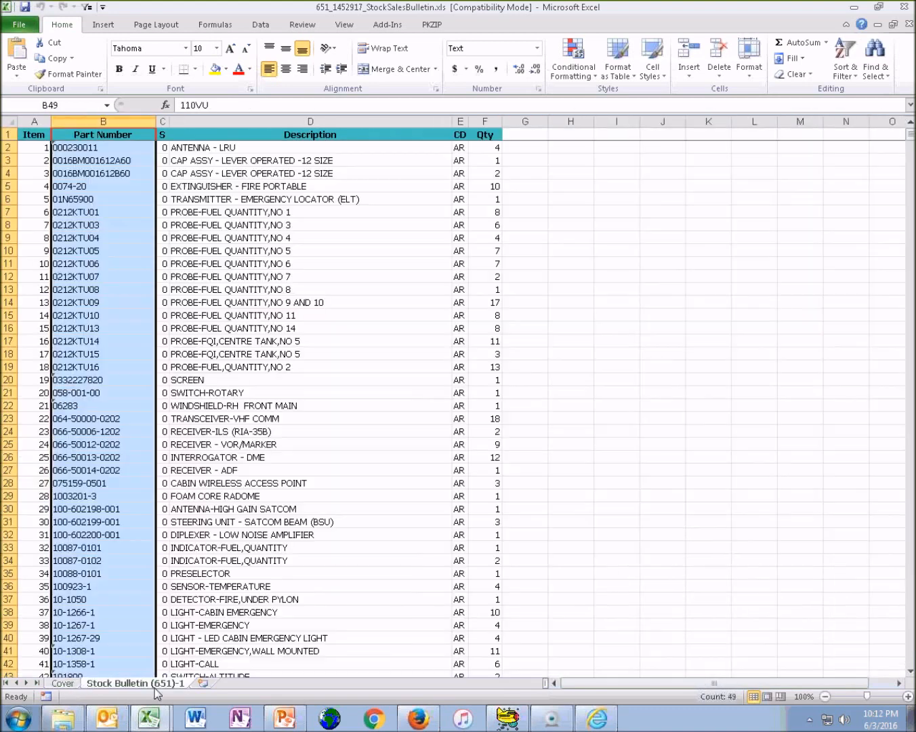
click(63, 683)
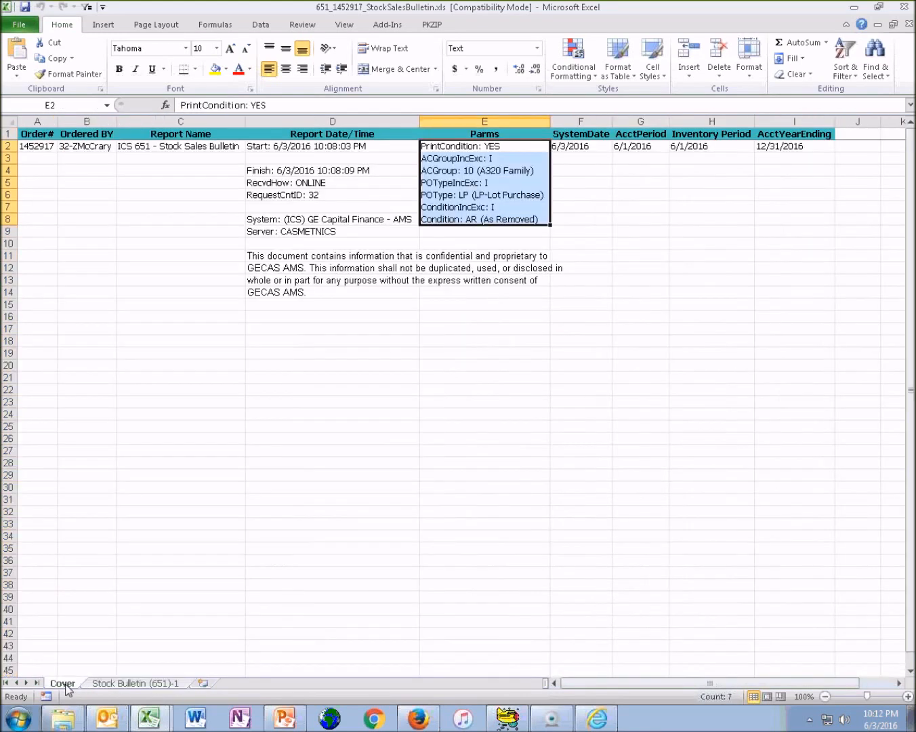
click(151, 683)
Delete the Qty column from the Stock Bulletin sheet and select columns A through G
click(485, 121)
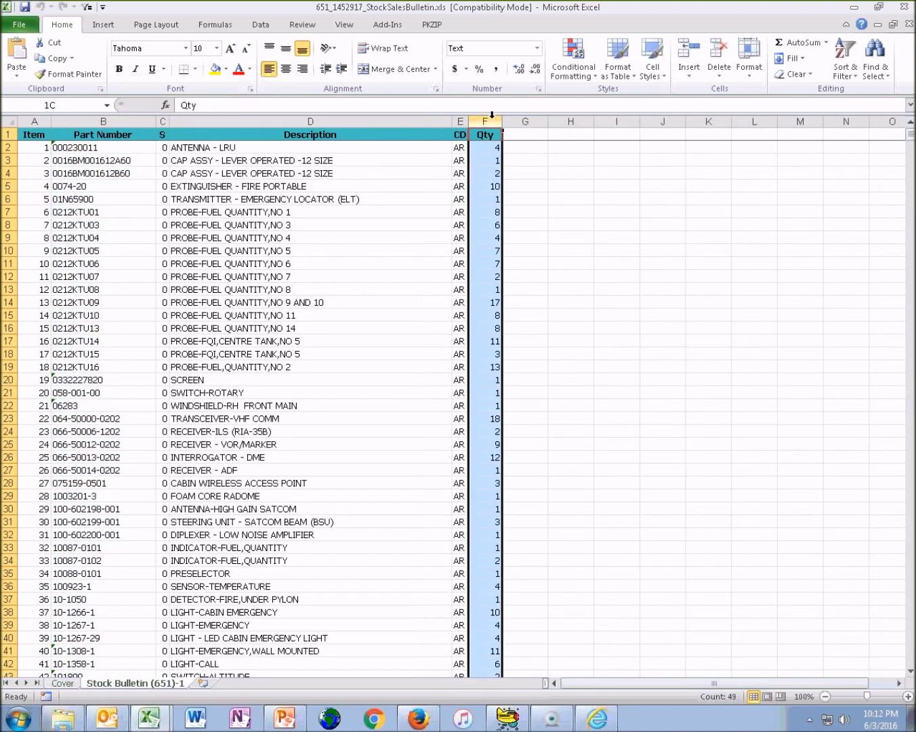
right_click(490, 120)
click(521, 229)
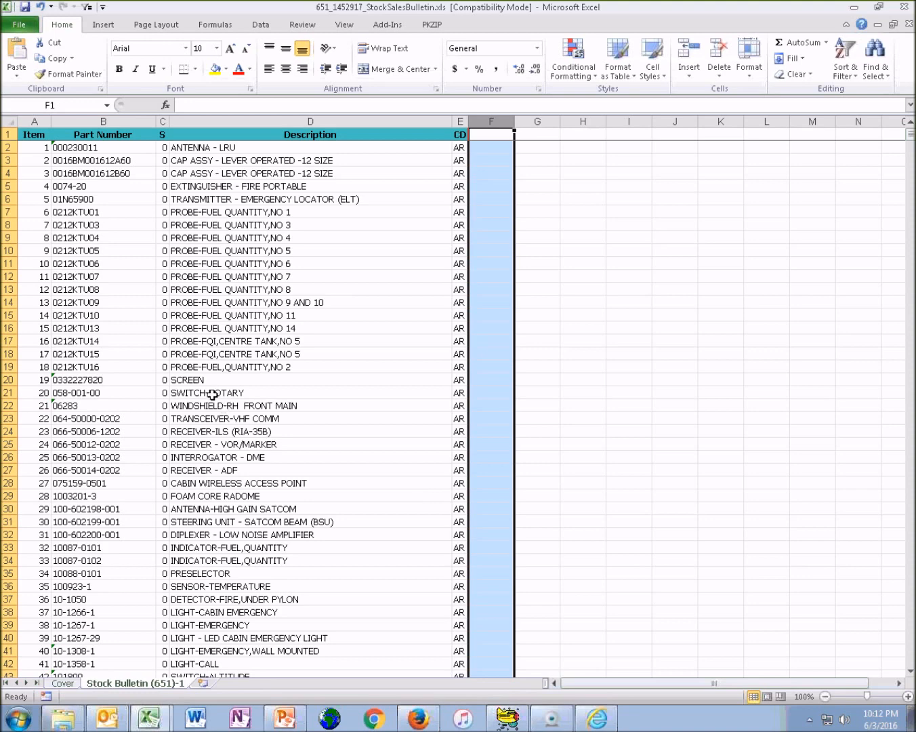
drag(33, 121, 523, 175)
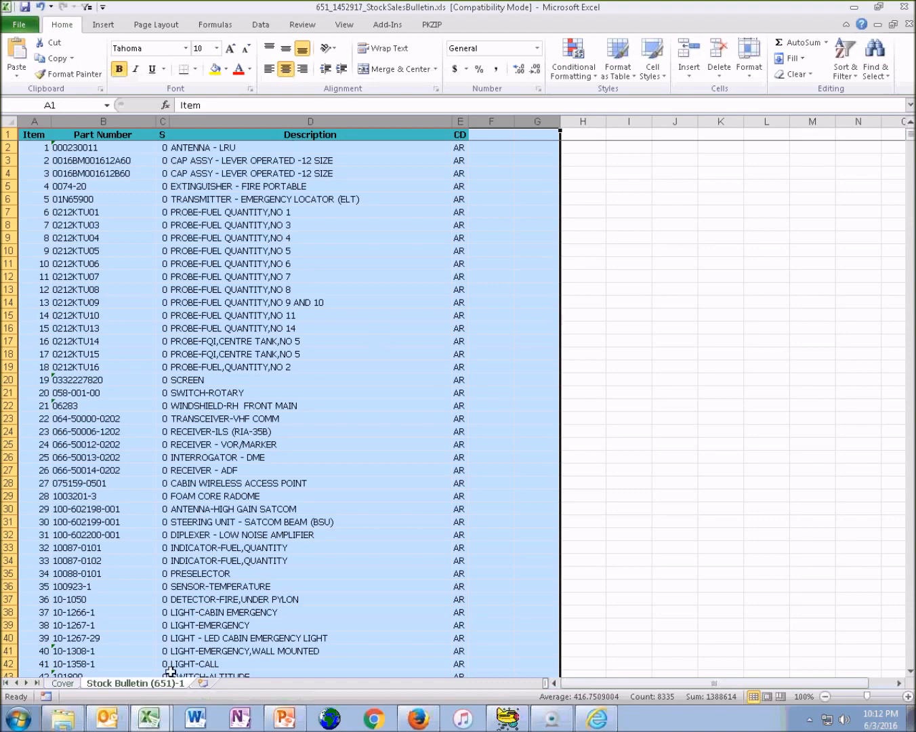
Switch to the 525 Sales Analysis workbook and review its Trade Sales by AC Group, Non Trade Sales Detail and Trade Sales Detail sheets
click(149, 718)
click(148, 663)
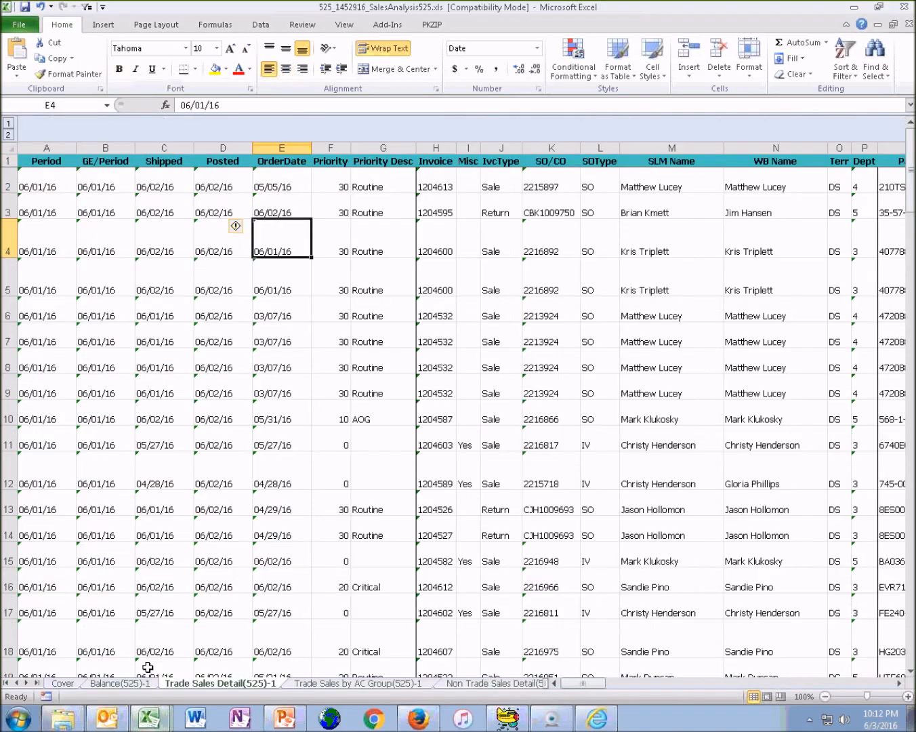
click(379, 684)
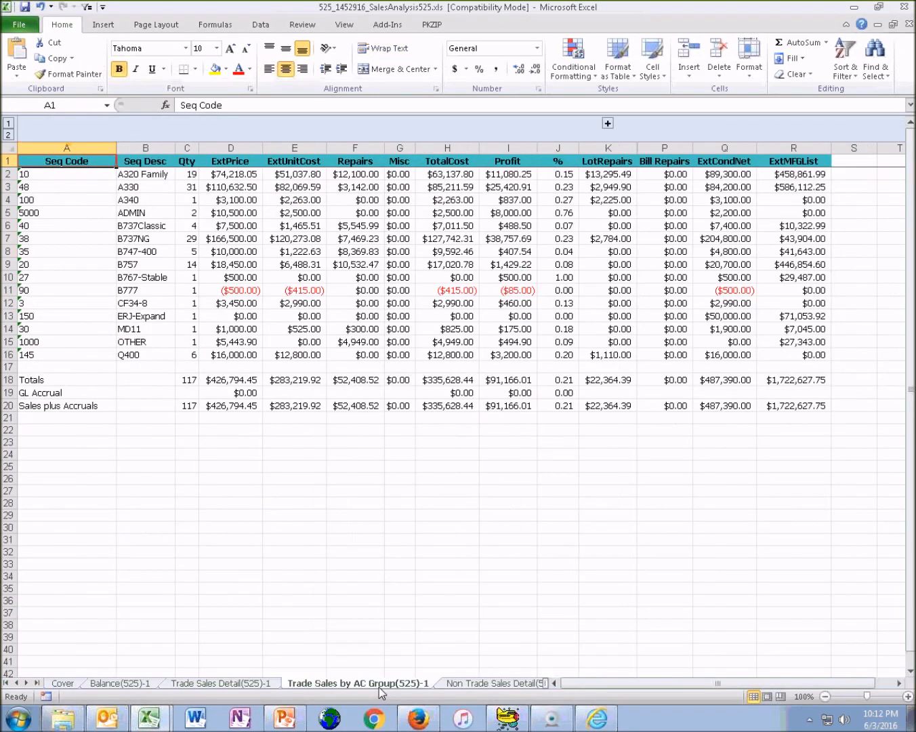
click(488, 684)
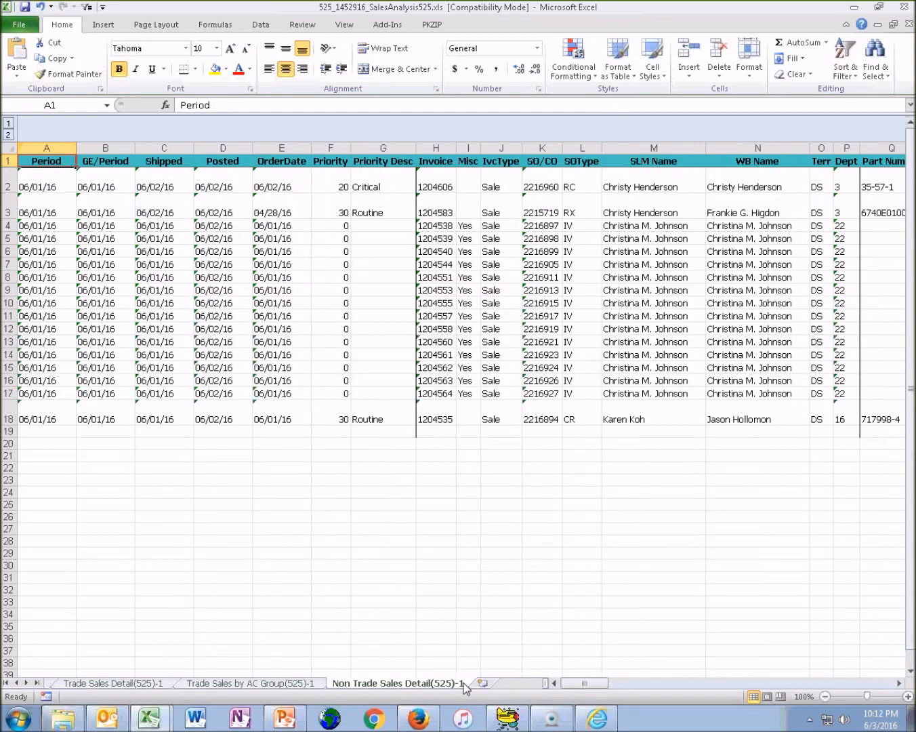
mouse_move(581, 683)
mouse_down()
mouse_move(672, 683)
mouse_move(579, 693)
mouse_up()
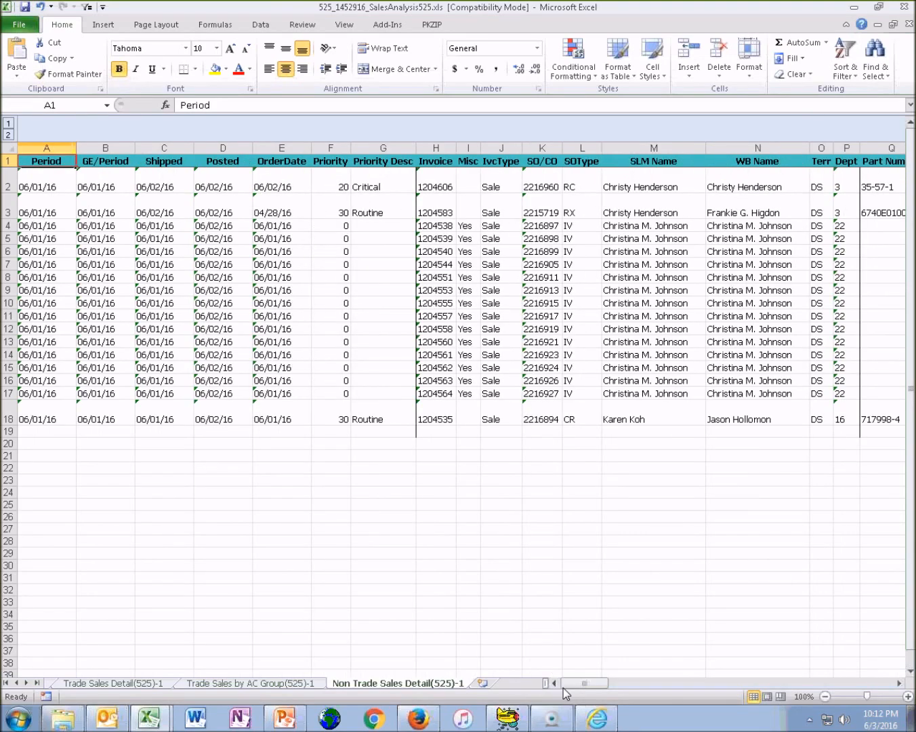
click(14, 682)
click(195, 685)
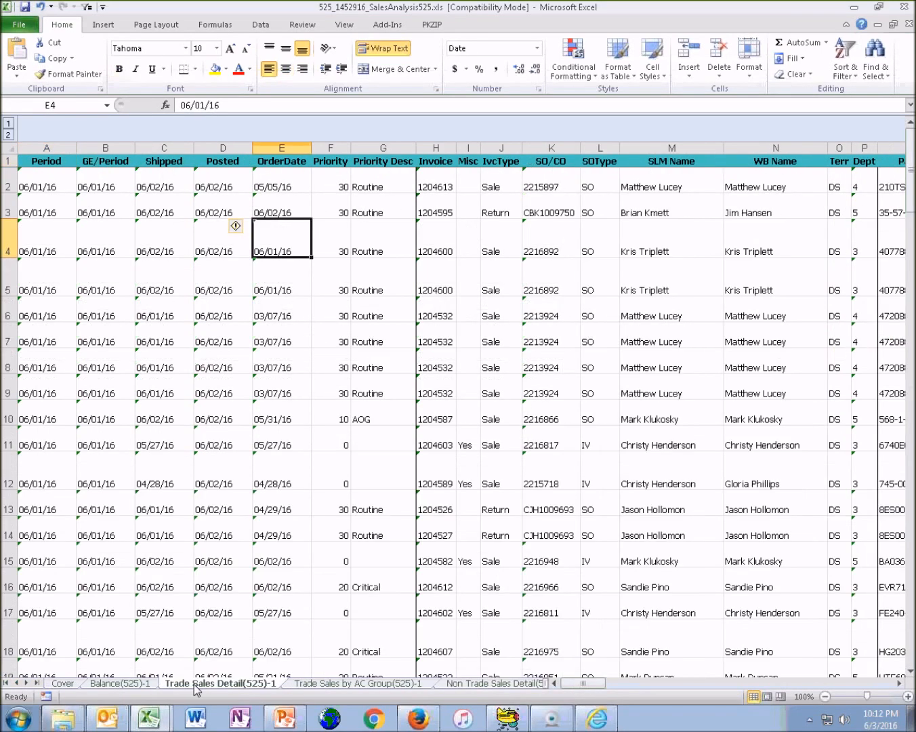
Return to the 651 Stock Sales Bulletin workbook and select only description cell D14
click(152, 708)
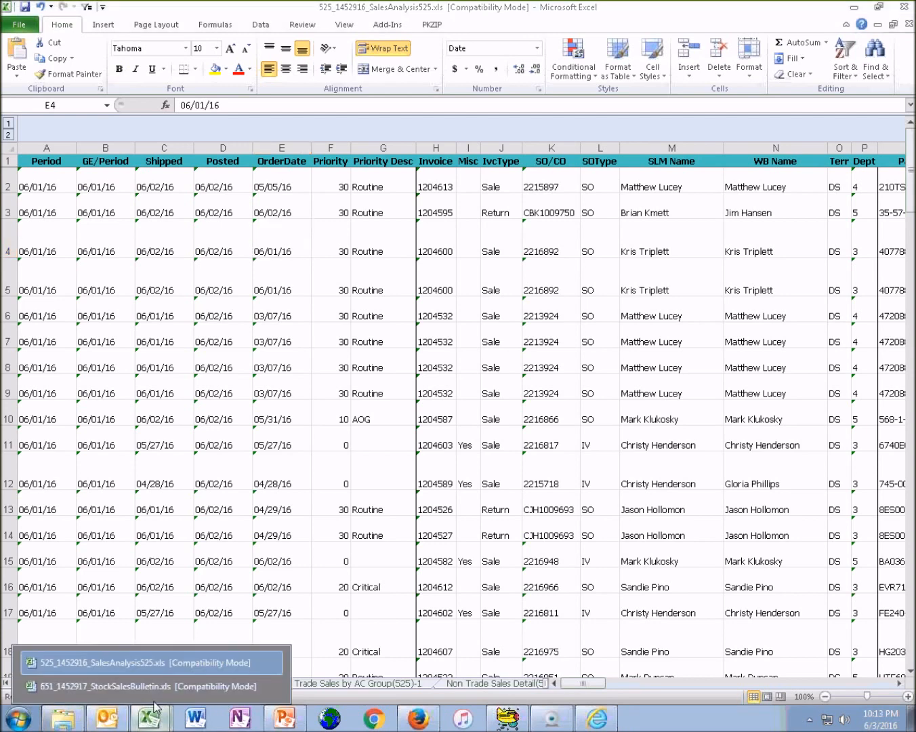
click(154, 686)
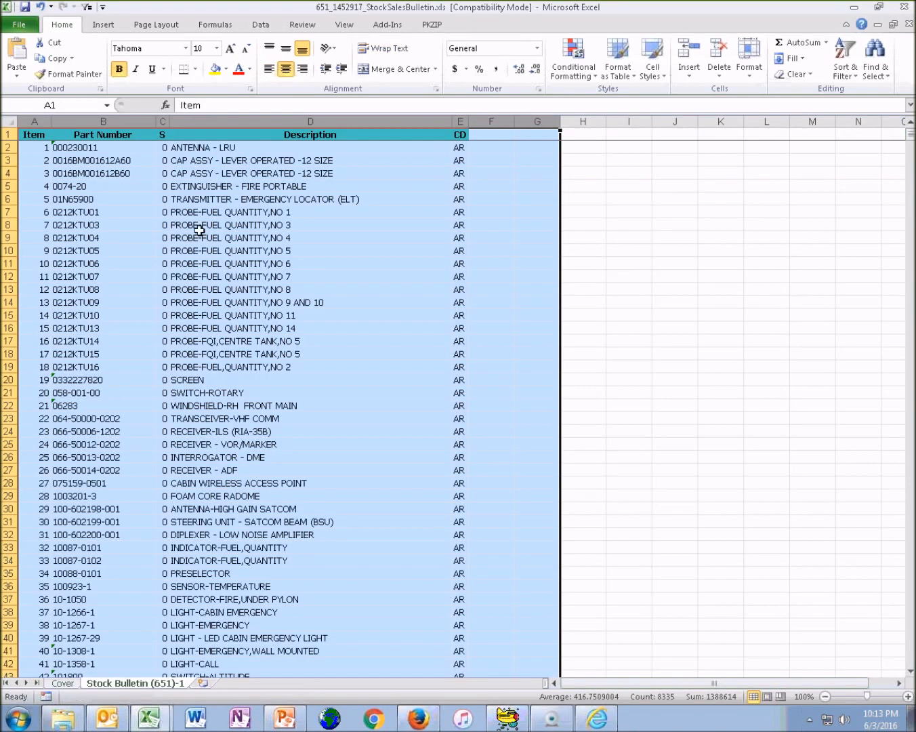
click(224, 302)
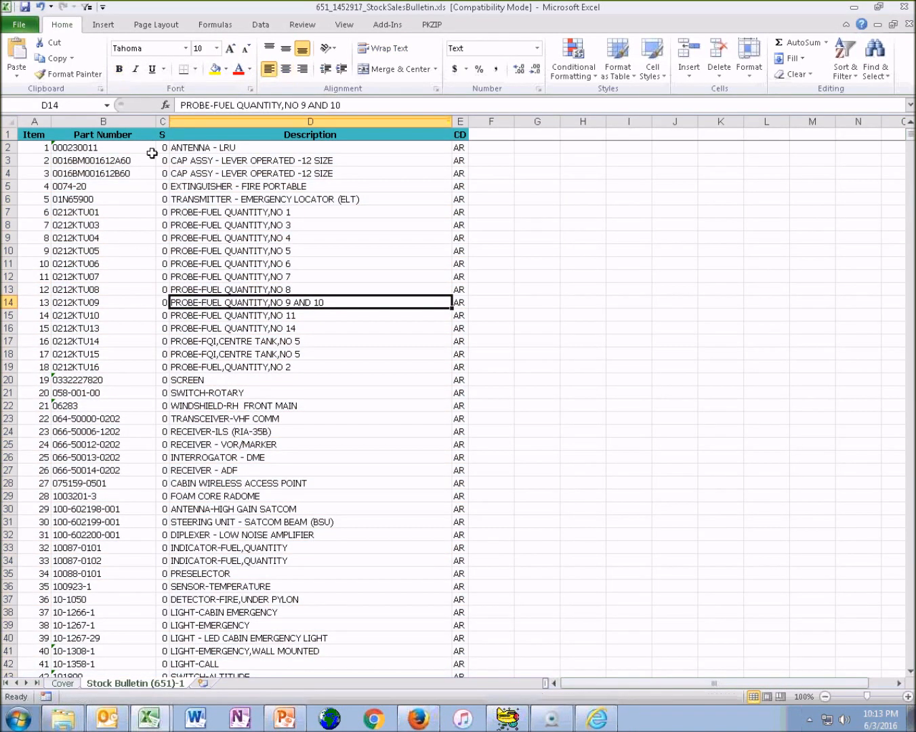
Print the Stock Bulletin sheet with CutePDF Writer and save it as 651_1452917_StockSalesBulletin.pdf in My Documents
click(21, 25)
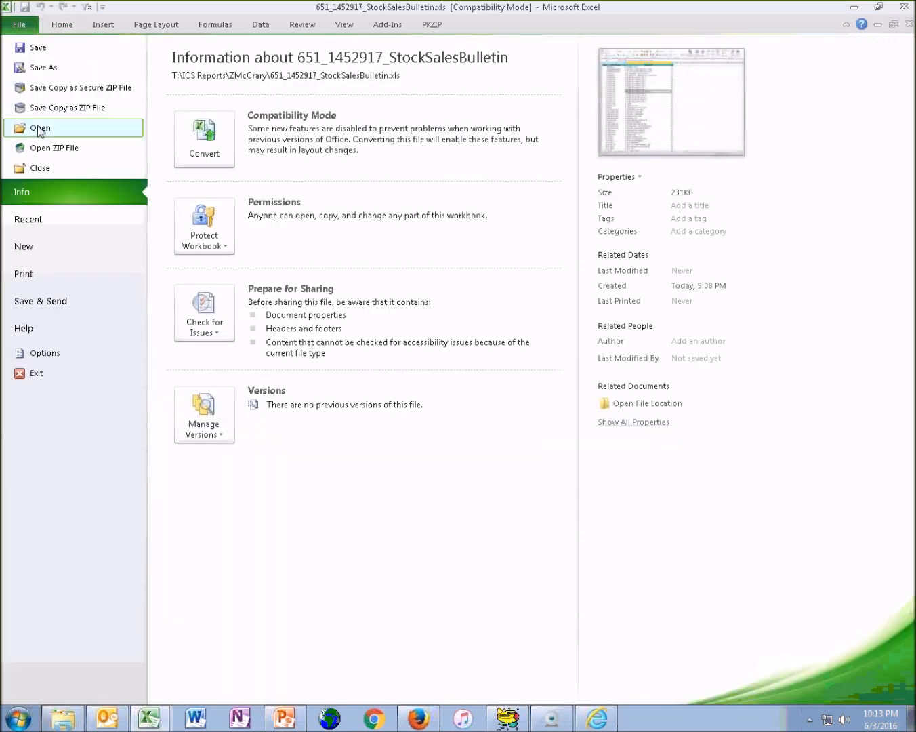
click(57, 271)
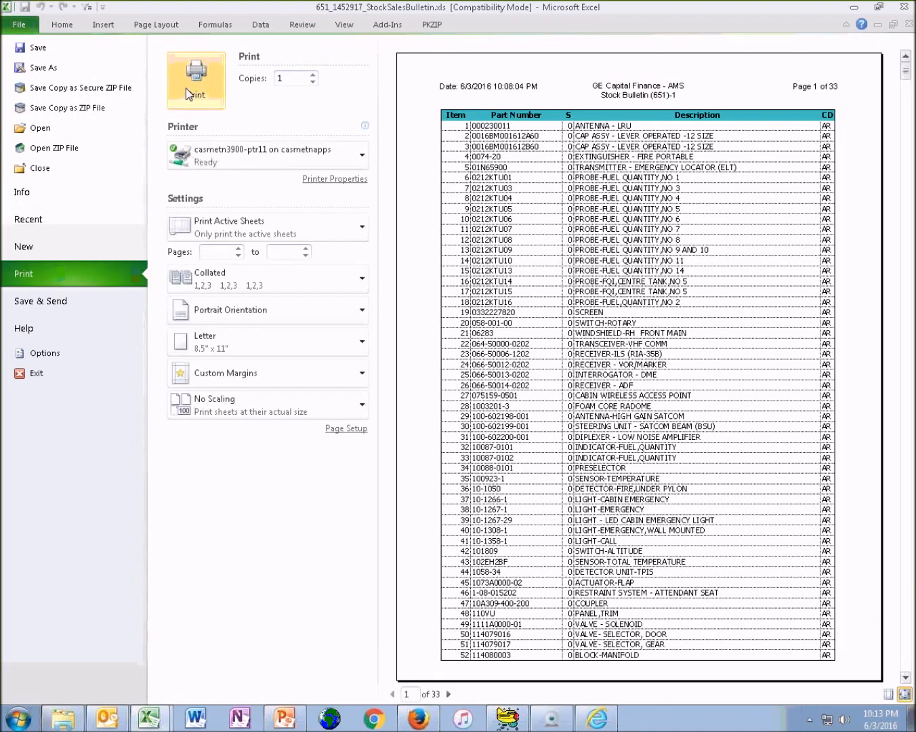
click(256, 158)
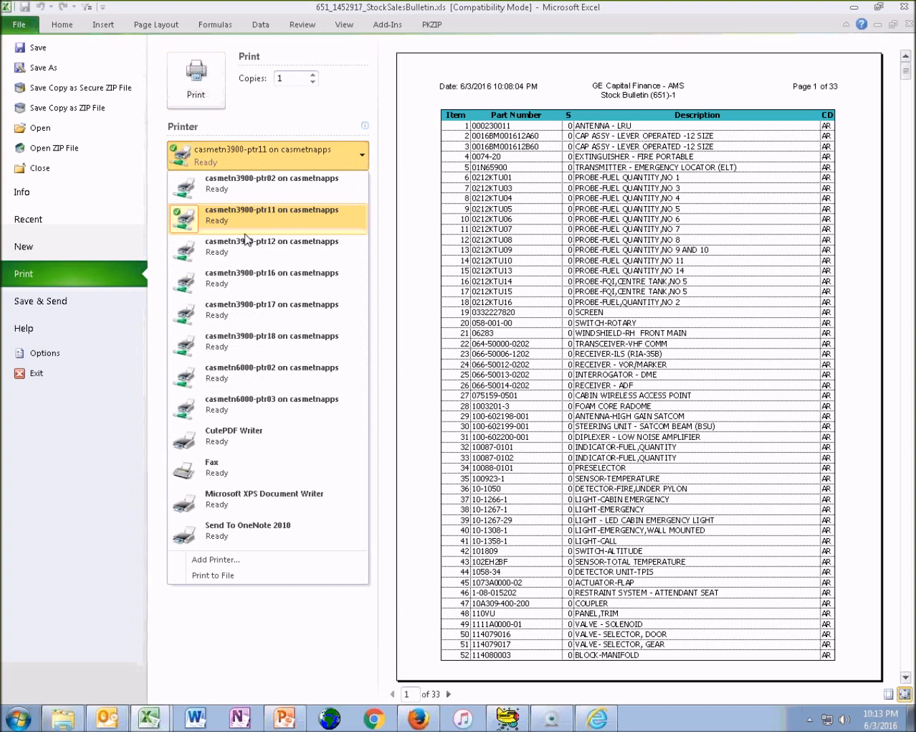
click(254, 438)
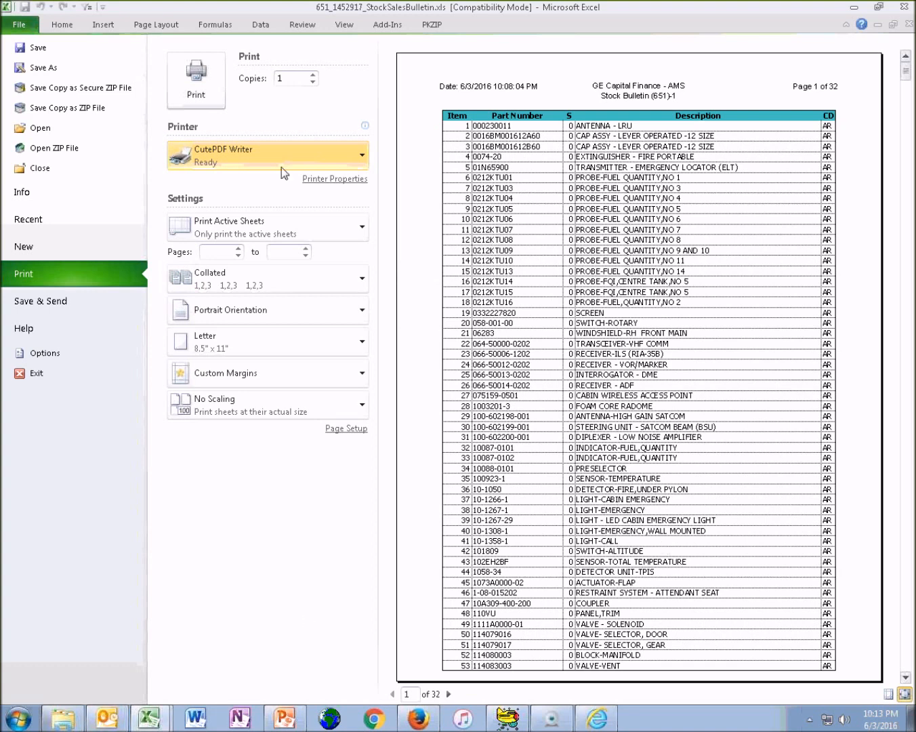
click(210, 81)
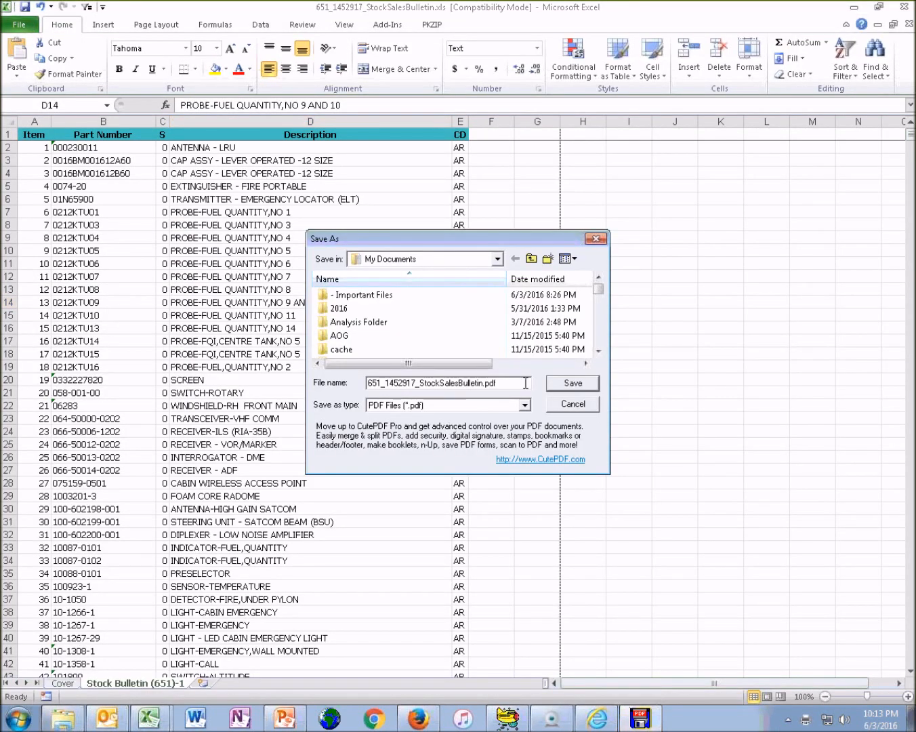
click(568, 383)
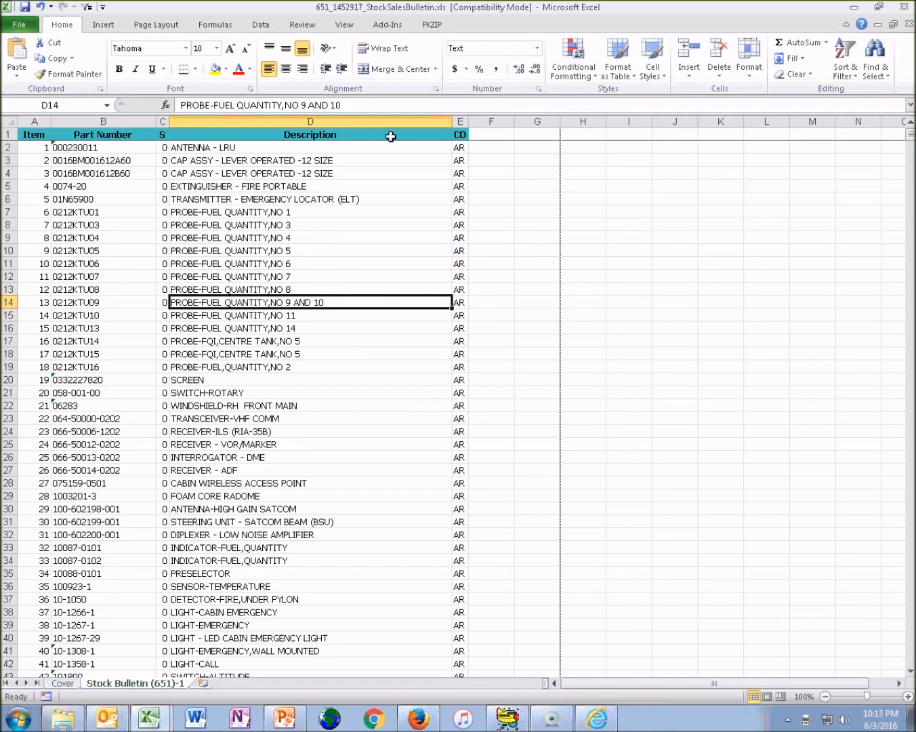
Open 651_1452915_StockSalesBulletin.pdf from the Documents library in File Explorer and minimize the Explorer and Excel windows
click(59, 720)
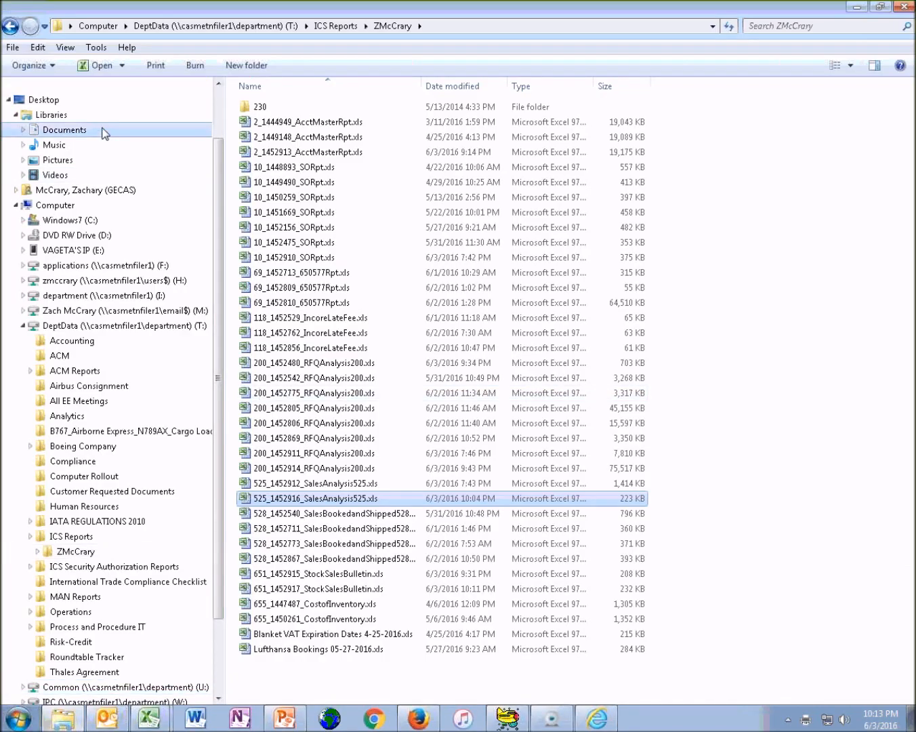
click(65, 129)
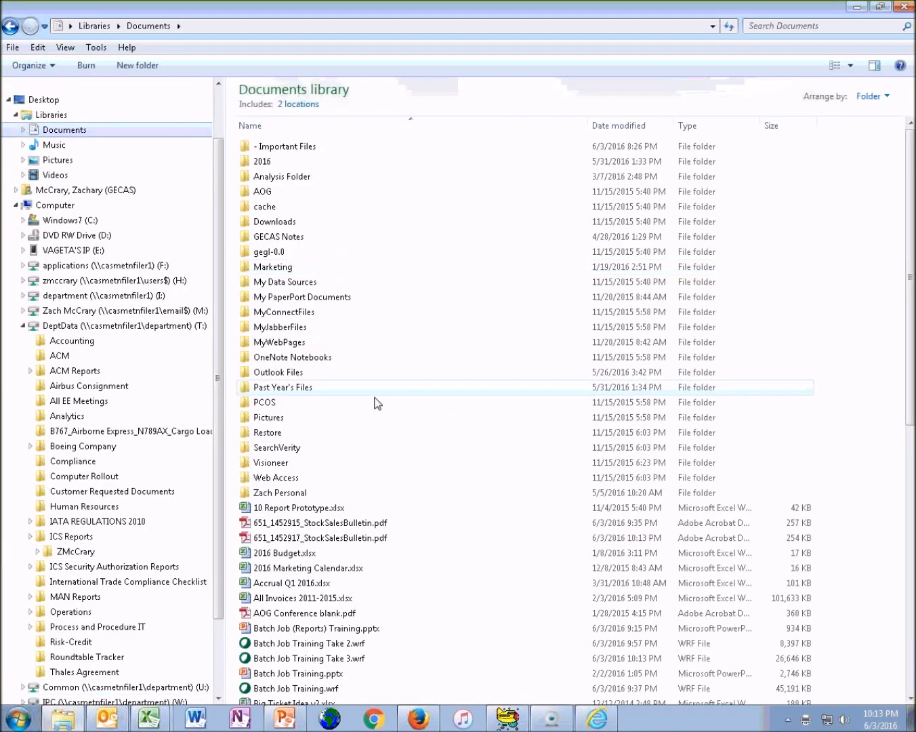
double_click(327, 523)
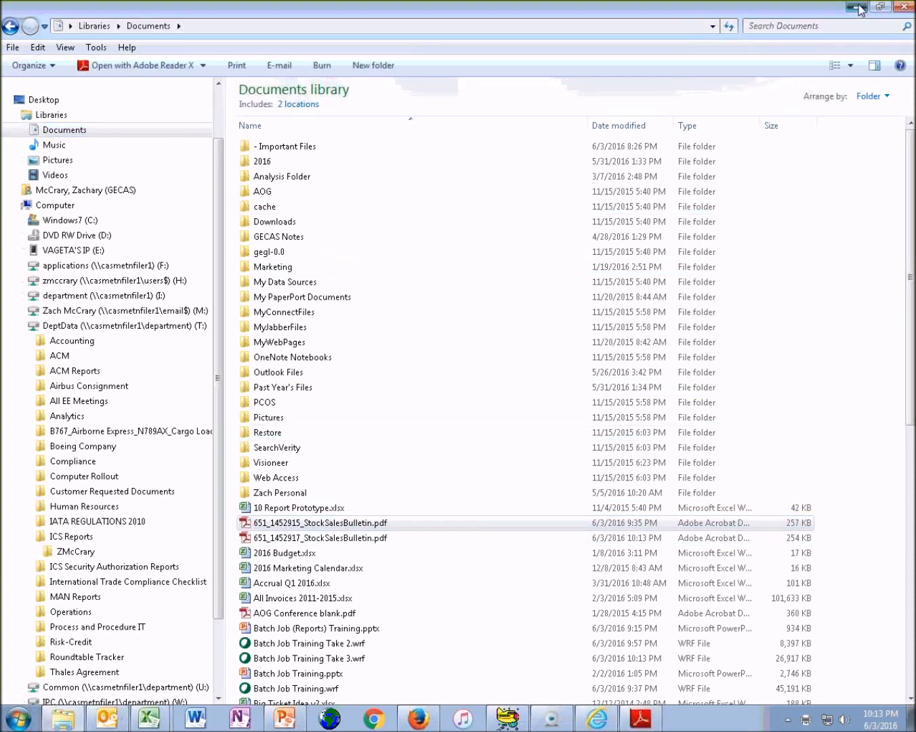
click(859, 8)
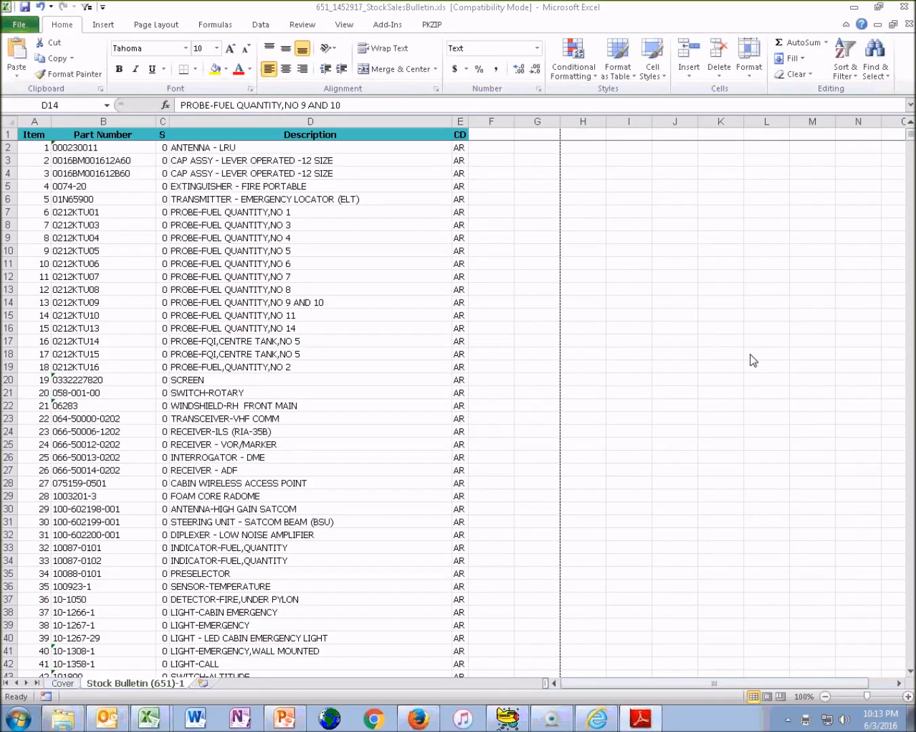
click(853, 7)
Bring the Stock Bulletin PDF window into view, maximize it and select part number 000230011 in the first row
click(843, 679)
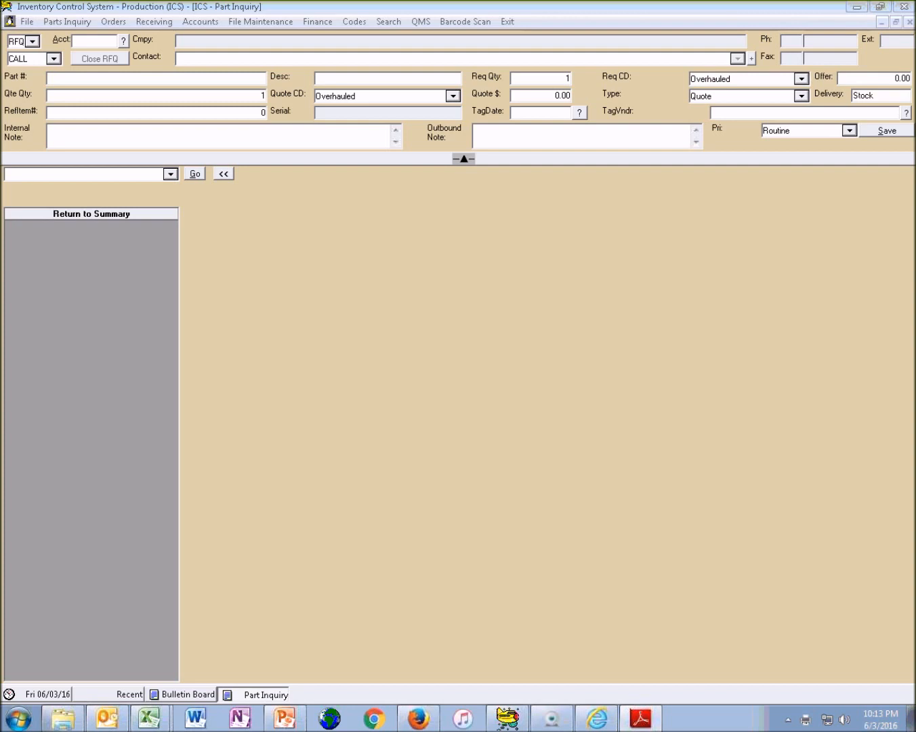
click(26, 175)
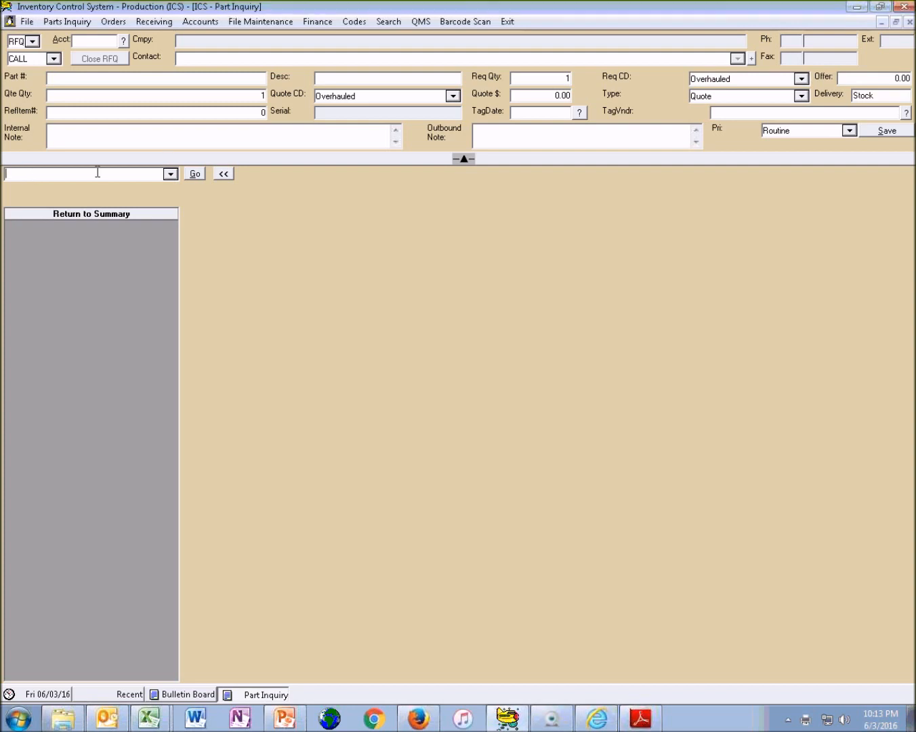
drag(915, 63, 375, 63)
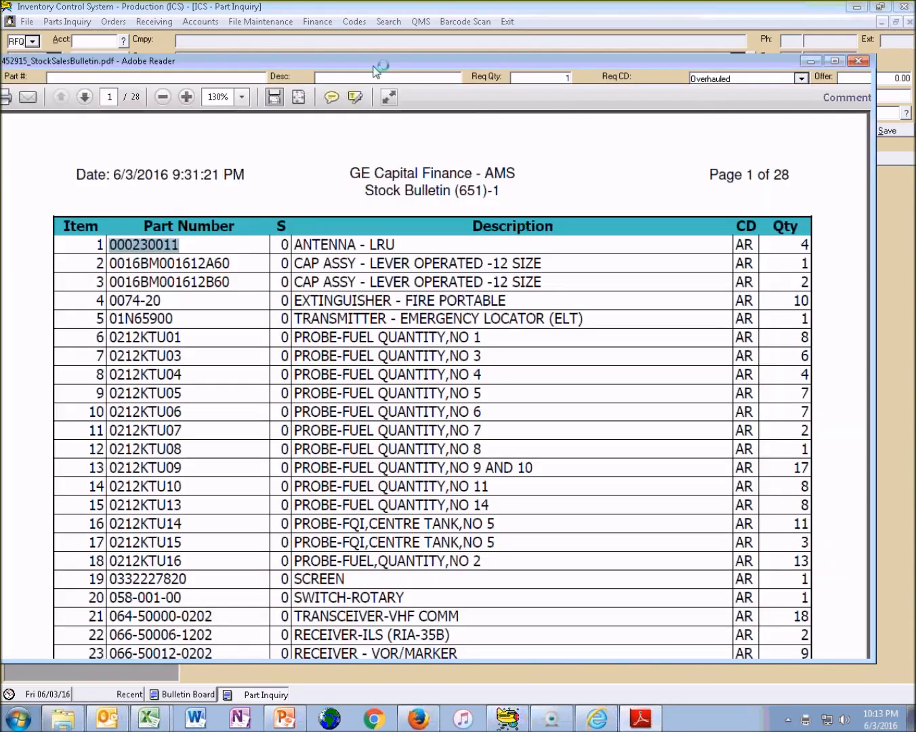
click(834, 61)
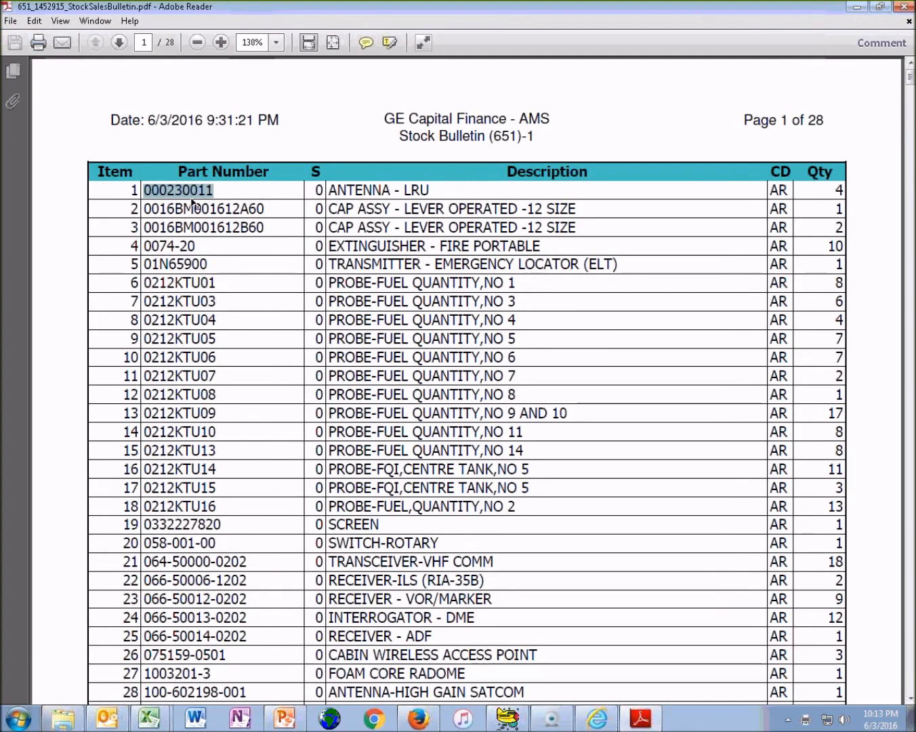
click(209, 194)
drag(214, 190, 143, 190)
key(ctrl+c)
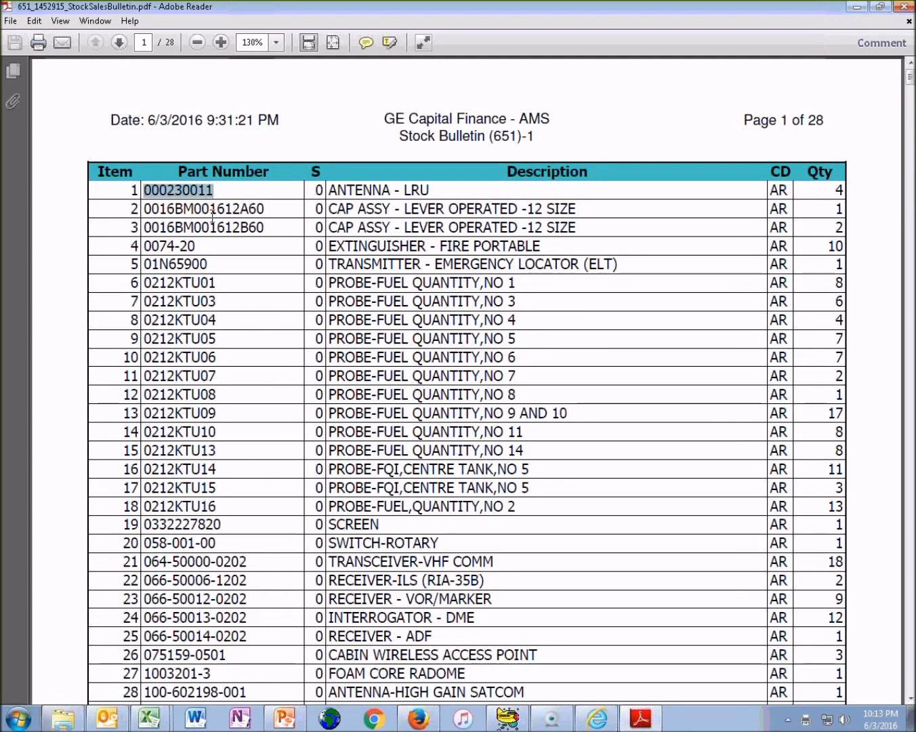
Switch to the Inventory Control System and look up part number 000230011 in Part Inquiry
click(507, 718)
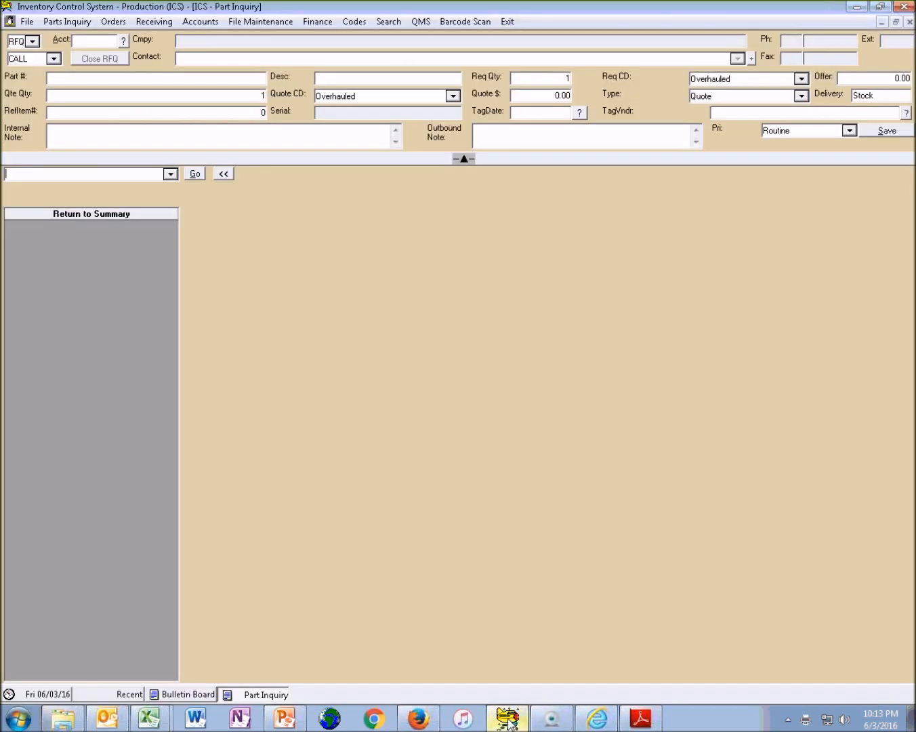
key(ctrl+v)
key(Return)
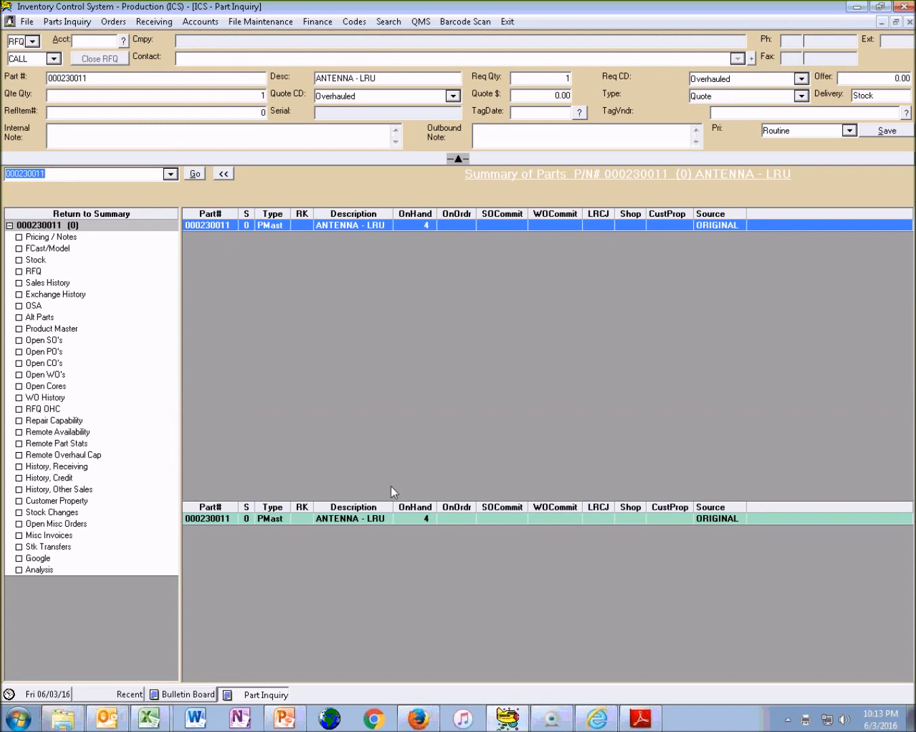
Copy the first 24 item rows from the Stock Bulletin PDF into a new blank sheet of the 651_1452917_StockSalesBulletin.xls workbook in Excel
click(640, 719)
drag(127, 186, 820, 629)
key(ctrl+c)
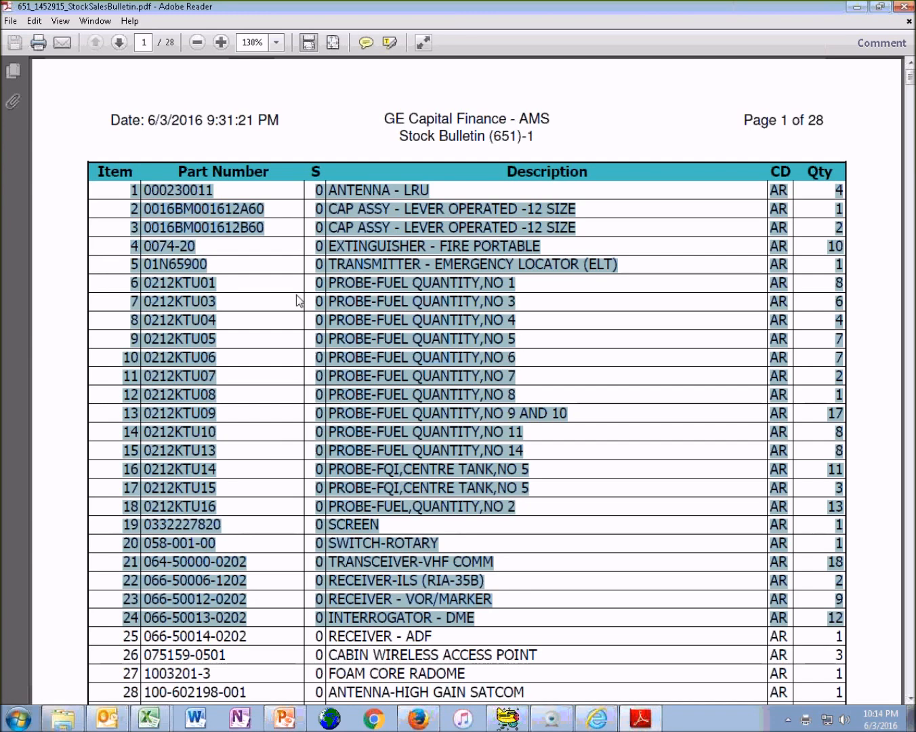
mouse_move(161, 717)
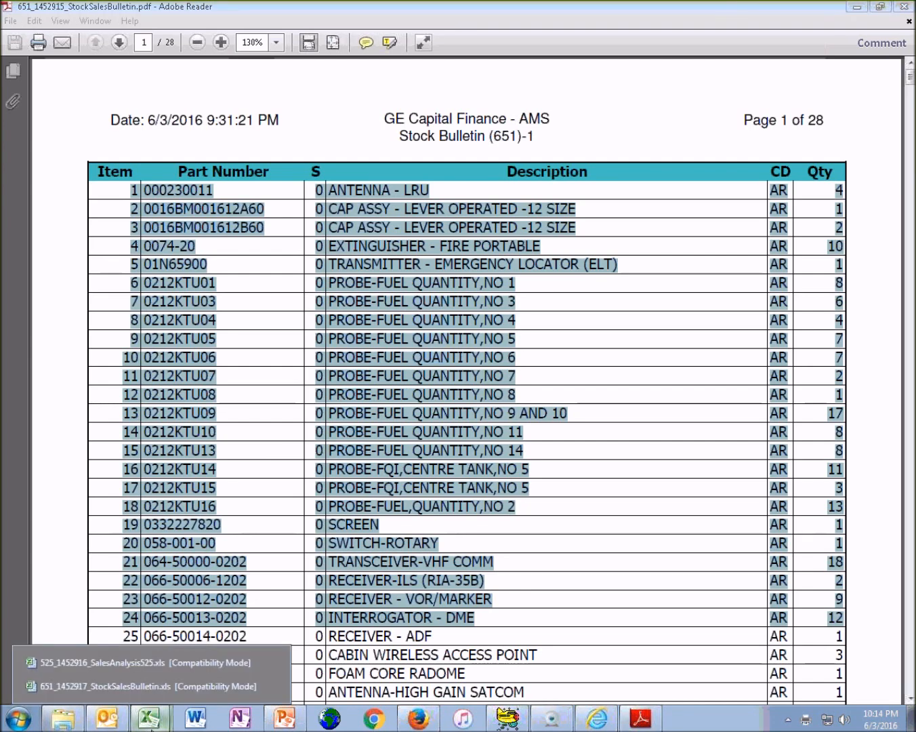
click(161, 660)
mouse_move(151, 717)
click(150, 686)
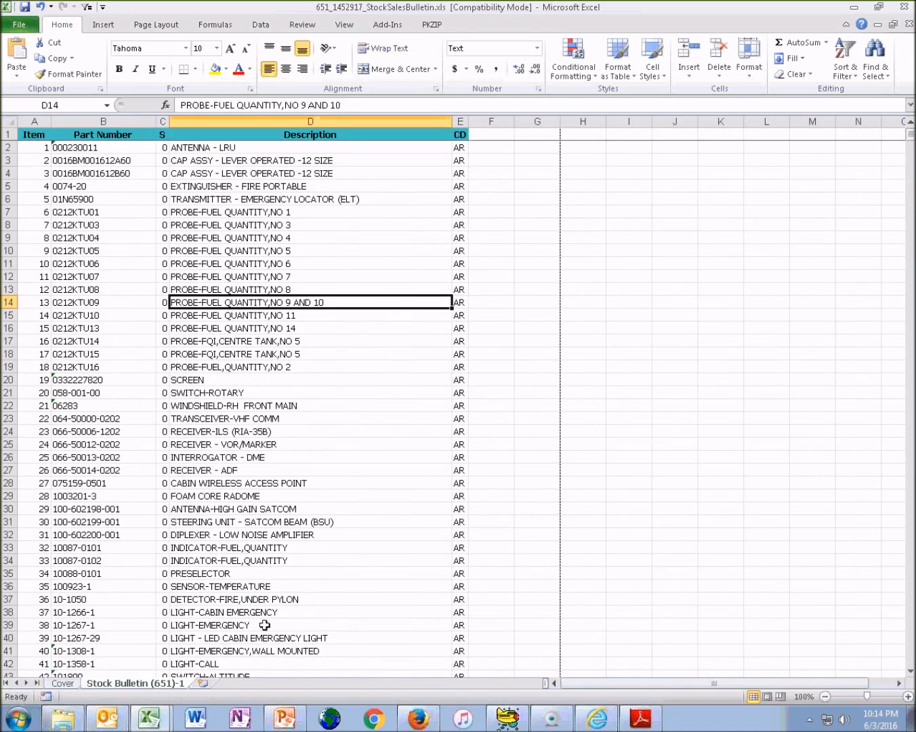
click(202, 682)
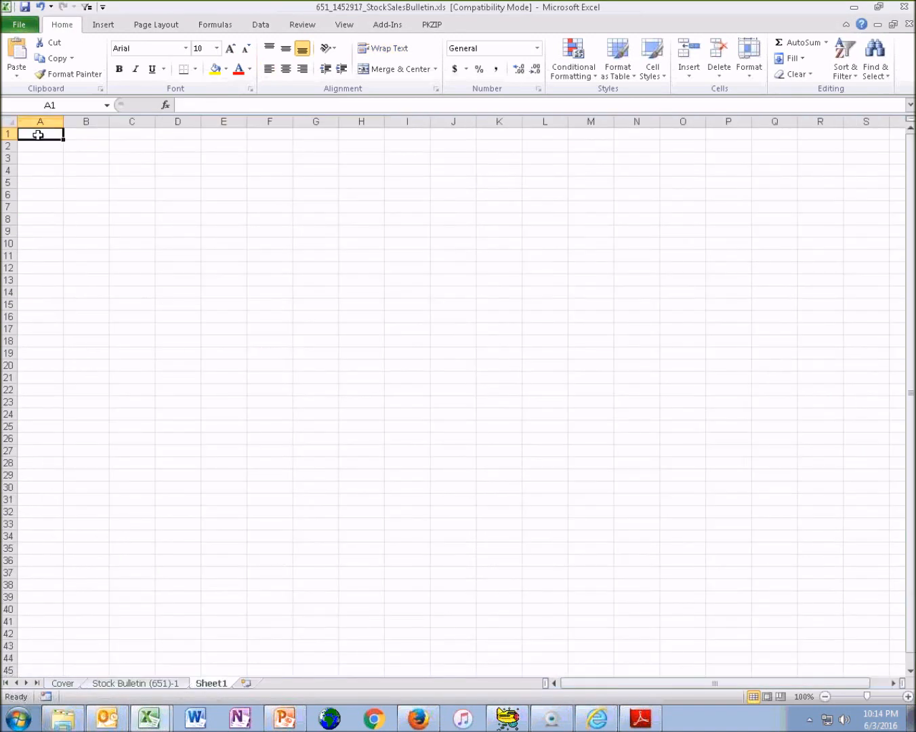
key(ctrl+v)
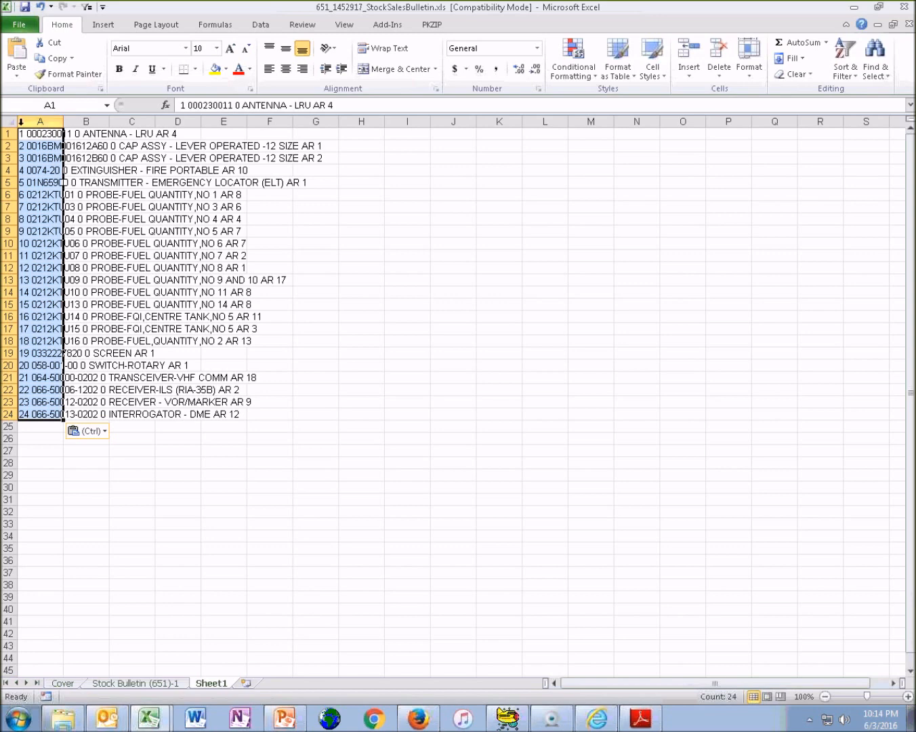
Auto-fit column A to the pasted rows and select the whole column
click(9, 121)
double_click(63, 123)
click(115, 135)
click(151, 121)
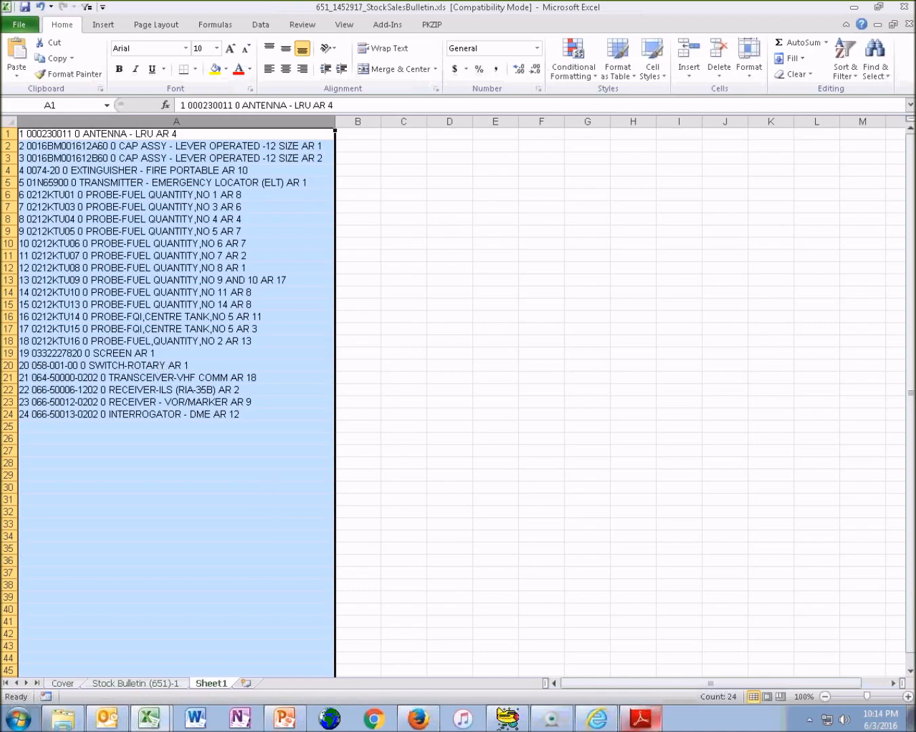
Close the Stock Bulletin PDF in Adobe Reader and return to the Stock Bulletin (651)-1 sheet in Excel
click(649, 723)
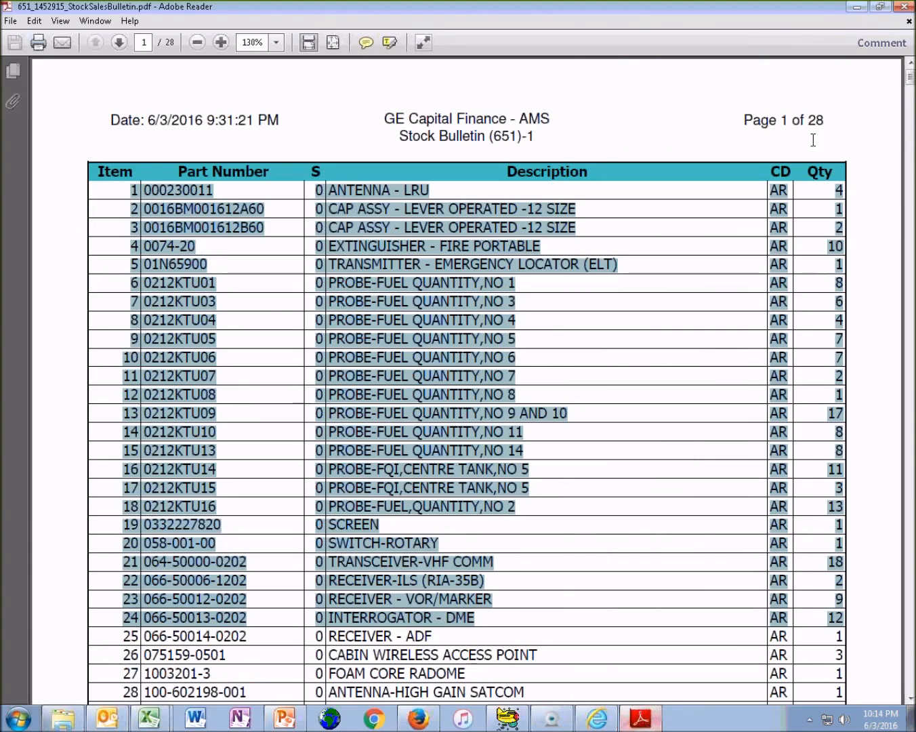
key(alt+Tab)
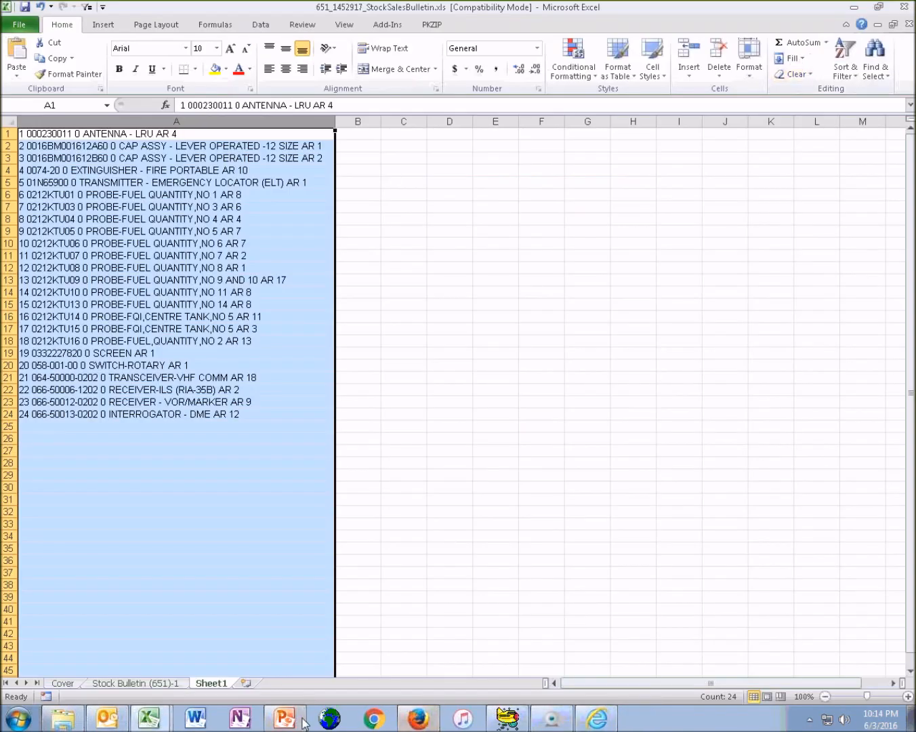
click(135, 683)
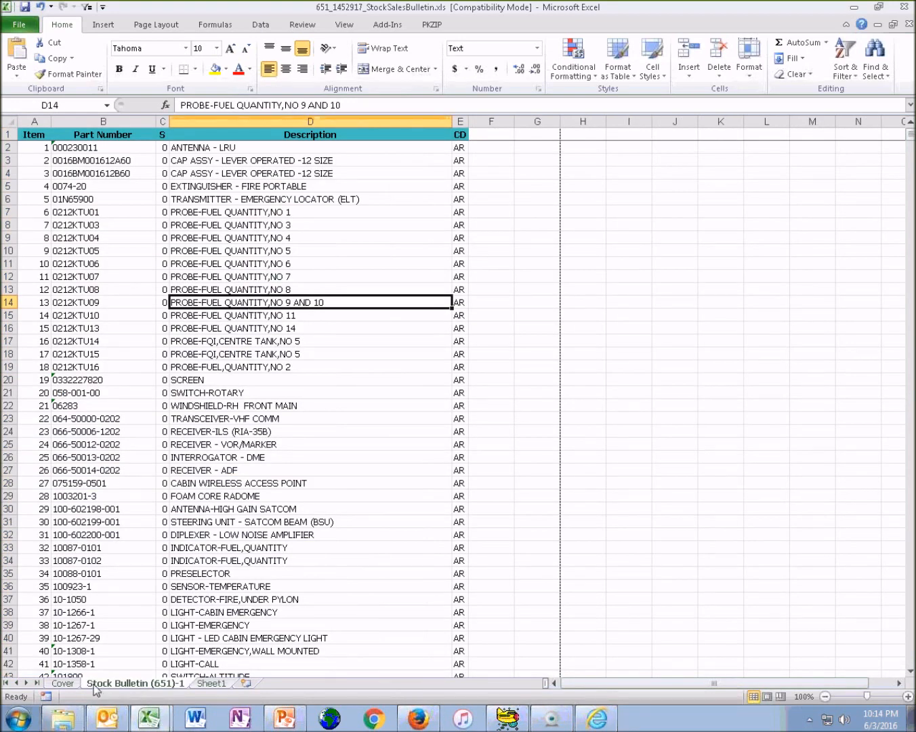
Review the report parameters on the Cover sheet and go back to the Stock Bulletin (651)-1 sheet
click(63, 682)
right_click(65, 682)
click(258, 490)
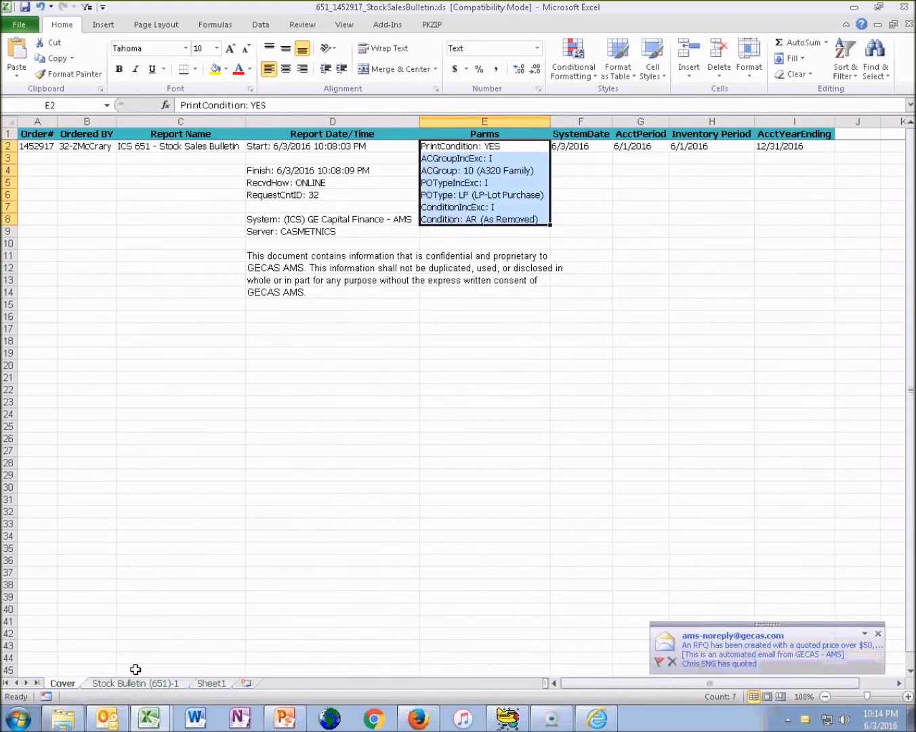
click(135, 682)
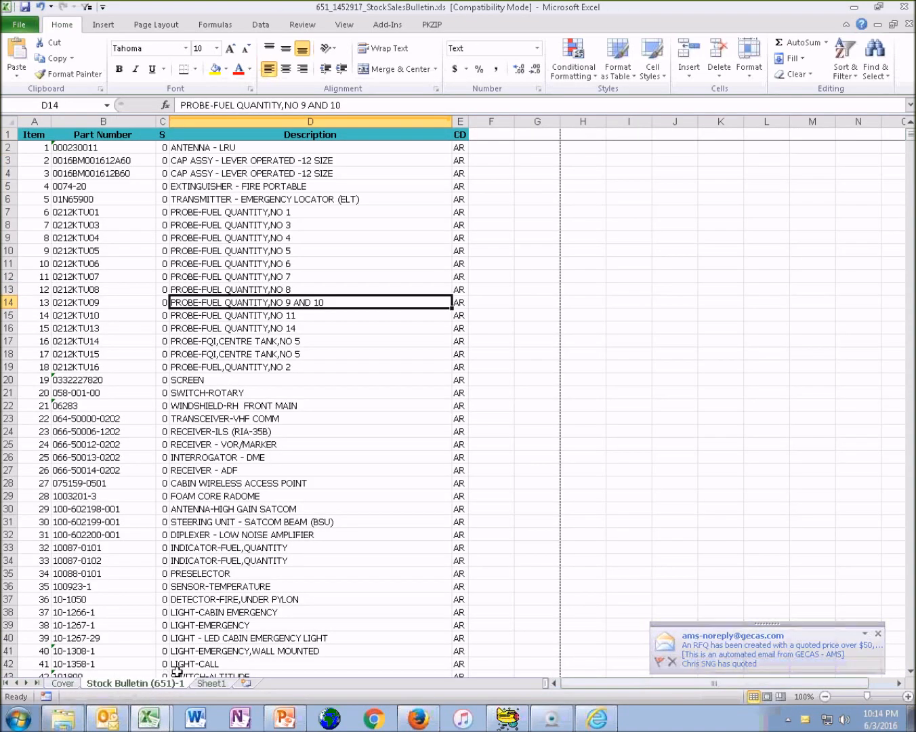
Add another blank worksheet after Sheet1 and return to the Stock Bulletin (651)-1 sheet
click(211, 683)
click(241, 683)
click(198, 684)
click(159, 685)
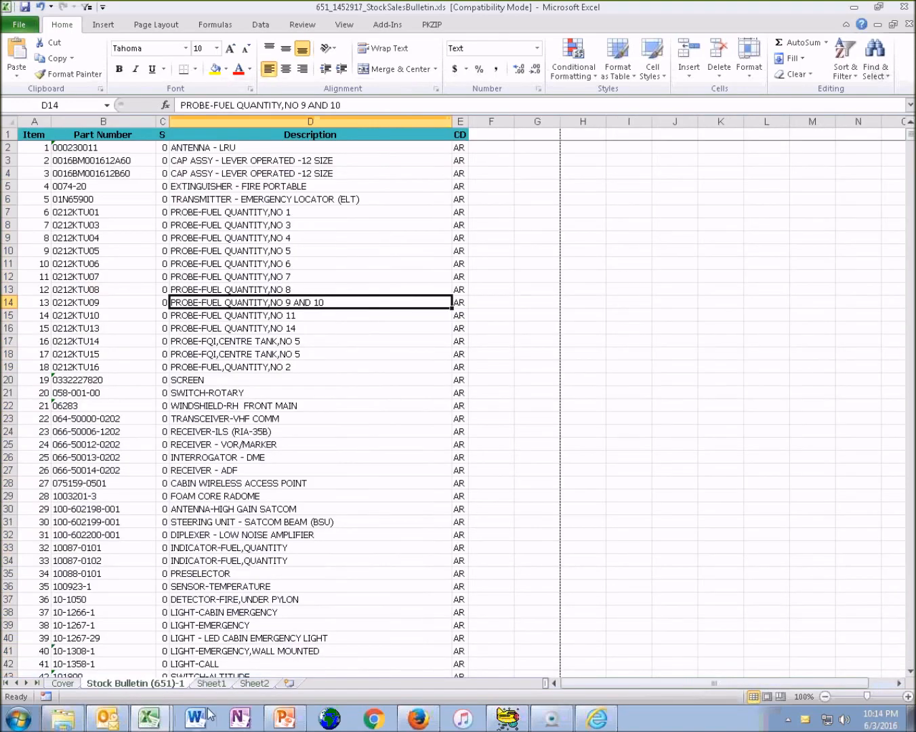
Switch to the Batch Job (Reports) Training presentation in PowerPoint and bring up the Logitech Webcam Software window over it
click(292, 724)
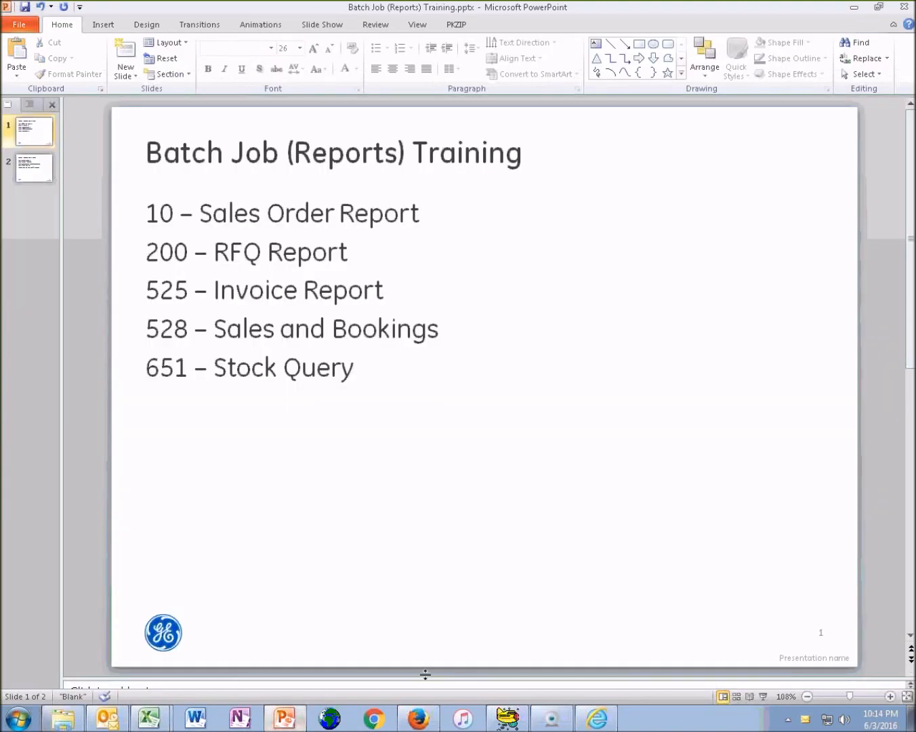
click(551, 719)
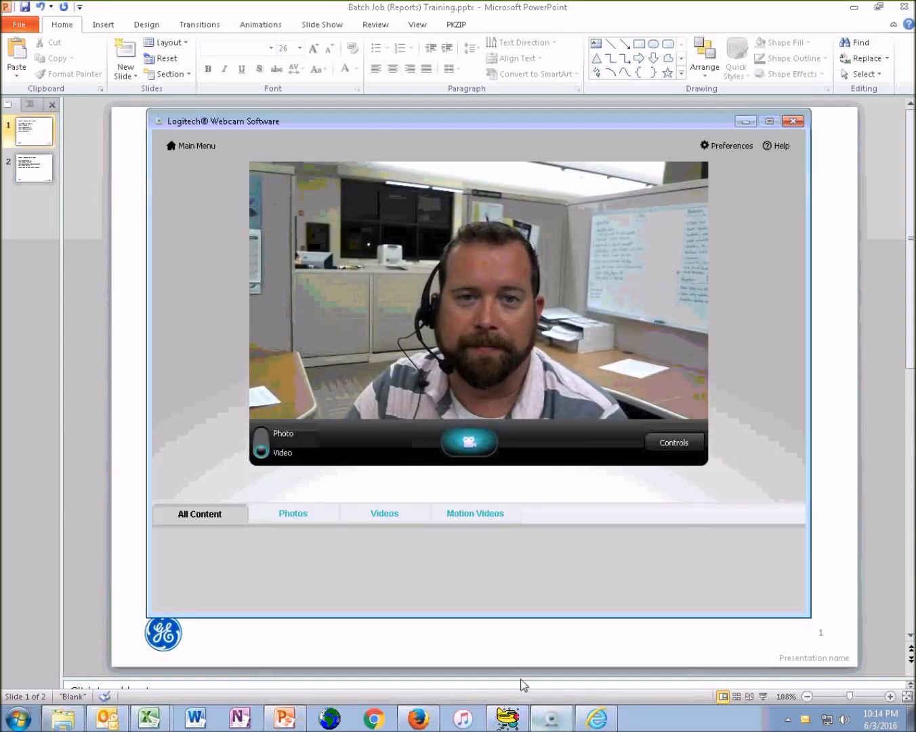